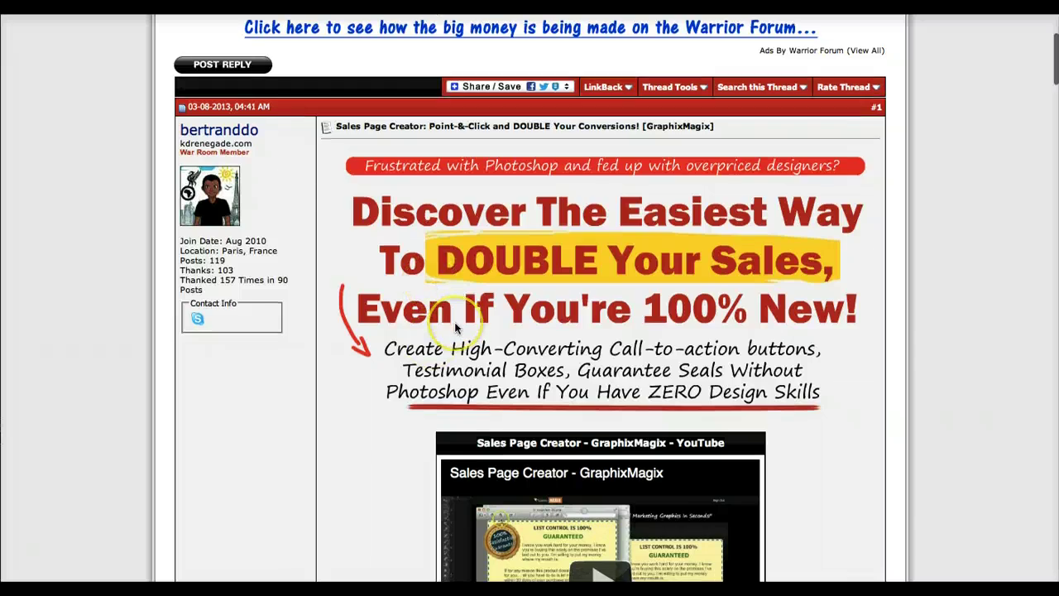
# Step: Scroll through the GraphixMagix blog's sales-page wireframe post
pyautogui.scroll(-10, 454, 328)
pyautogui.scroll(10, 454, 328)
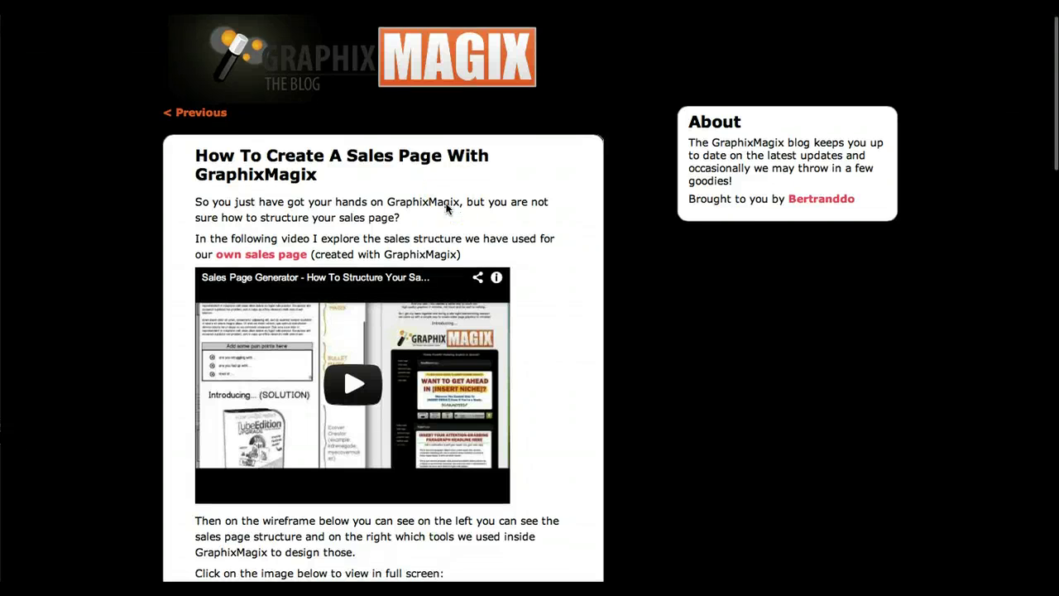
pyautogui.scroll(-5, 447, 209)
pyautogui.scroll(-10, 447, 208)
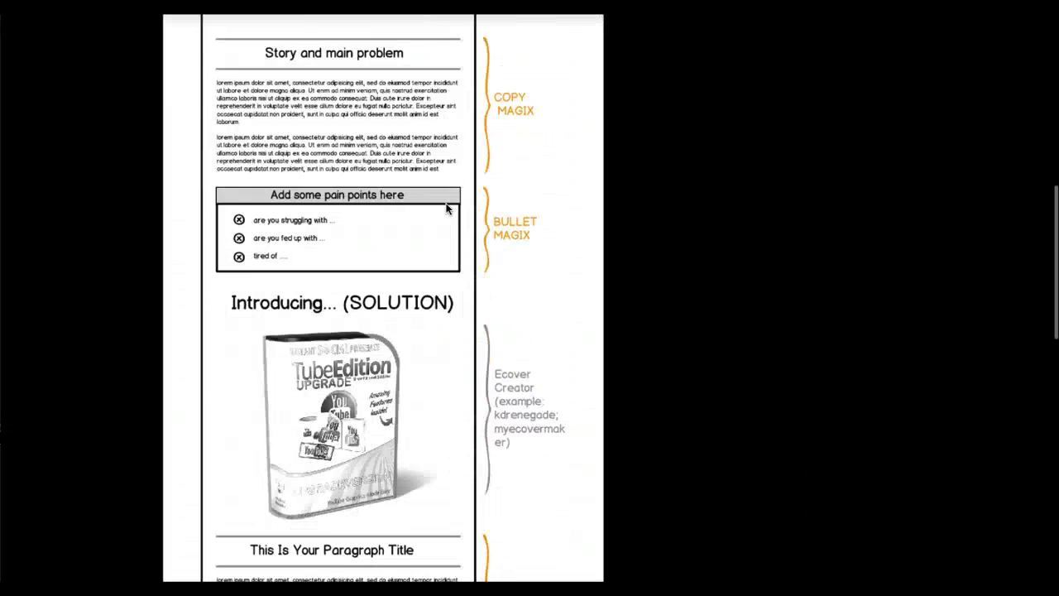
pyautogui.scroll(15, 447, 209)
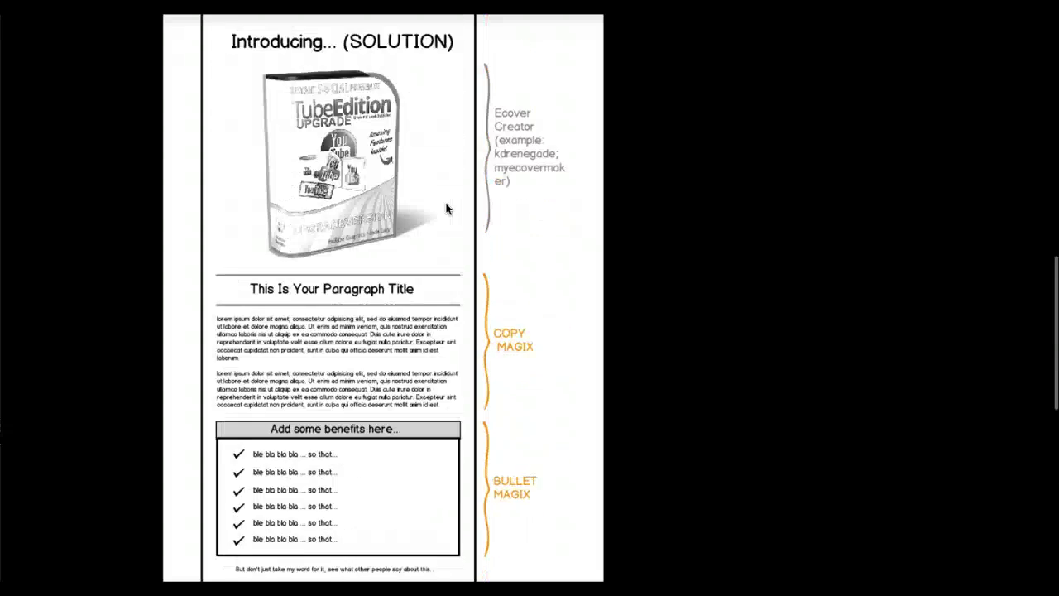
pyautogui.scroll(-2, 447, 208)
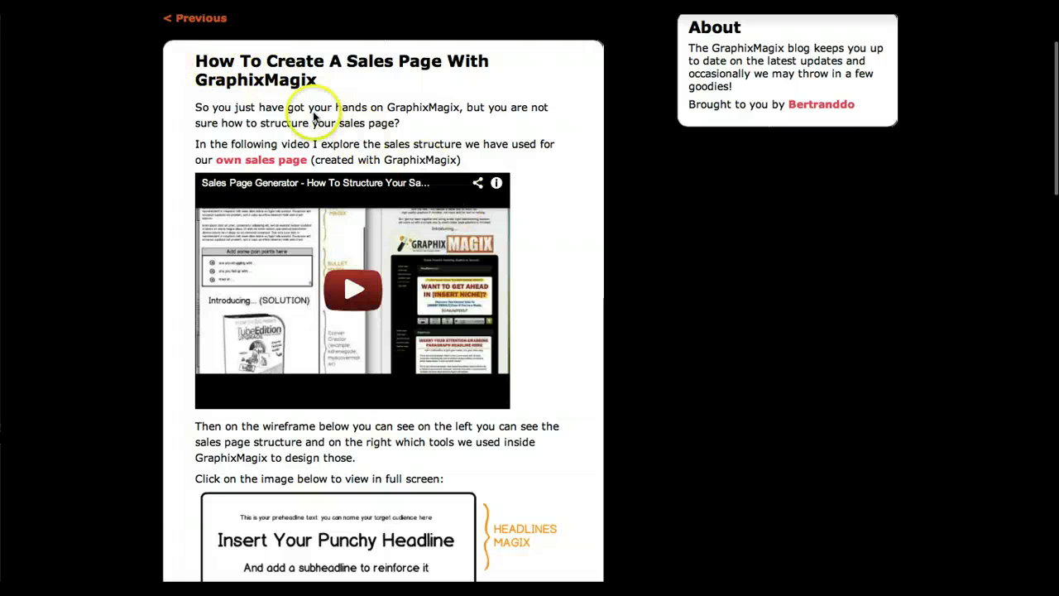
pyautogui.scroll(-7, 620, 241)
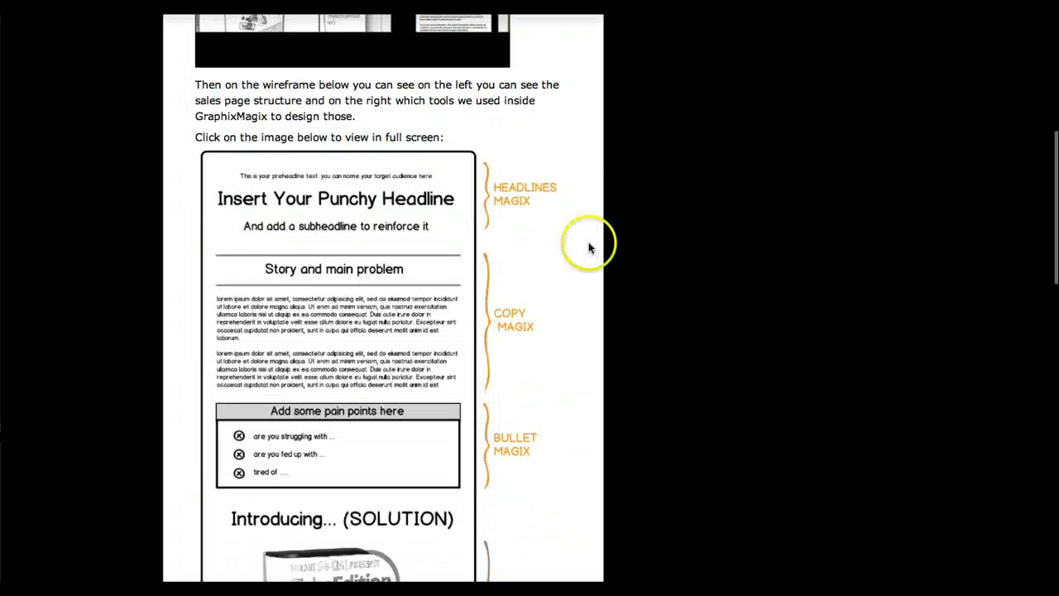
pyautogui.scroll(-3, 561, 225)
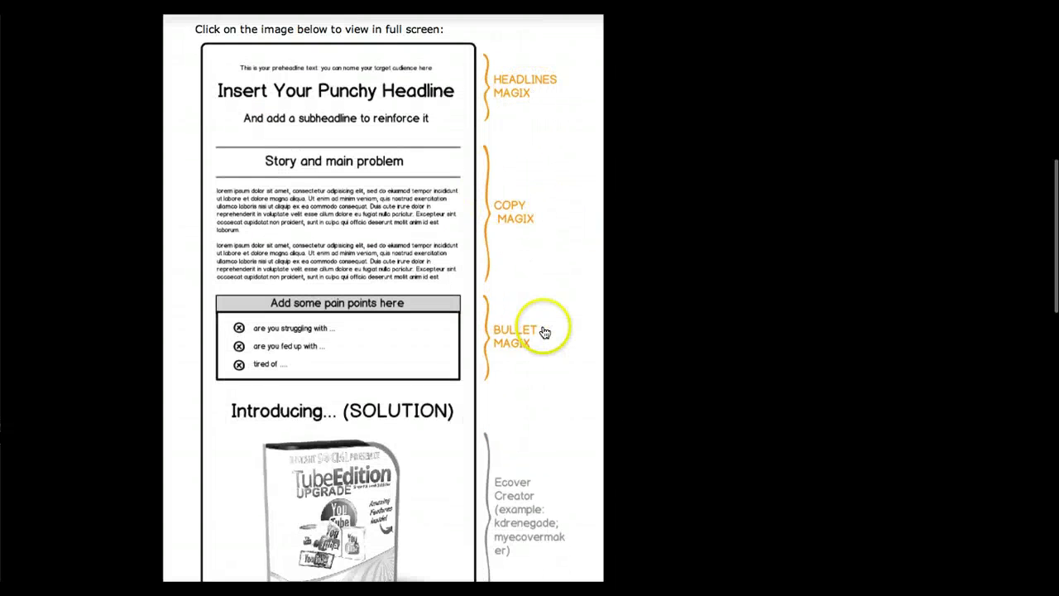
pyautogui.scroll(-1, 542, 331)
pyautogui.scroll(1, 545, 333)
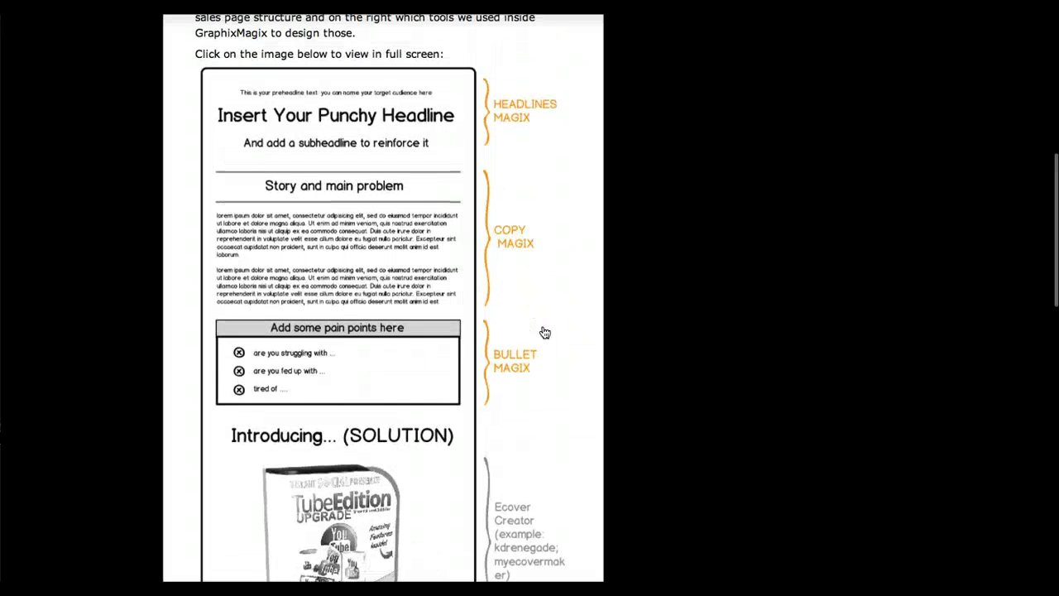
# Step: Switch browser tabs back to the Warrior Forum TEST FORUM thread list
pyautogui.click(620, 19)
pyautogui.hotkey('ctrl', 'Tab')
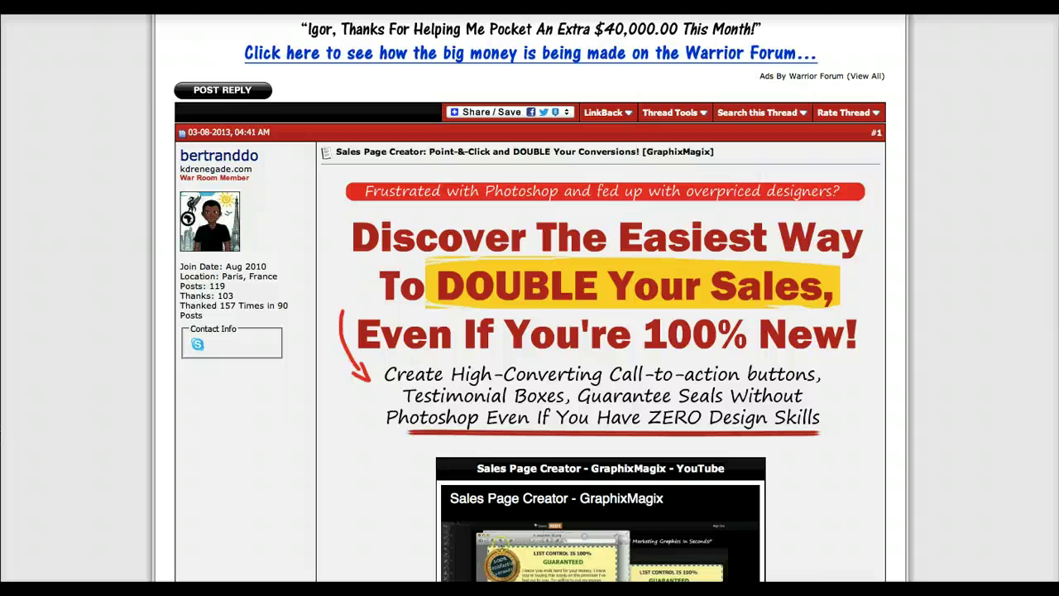
pyautogui.hotkey('ctrl', 'Tab')
pyautogui.click(123, 241)
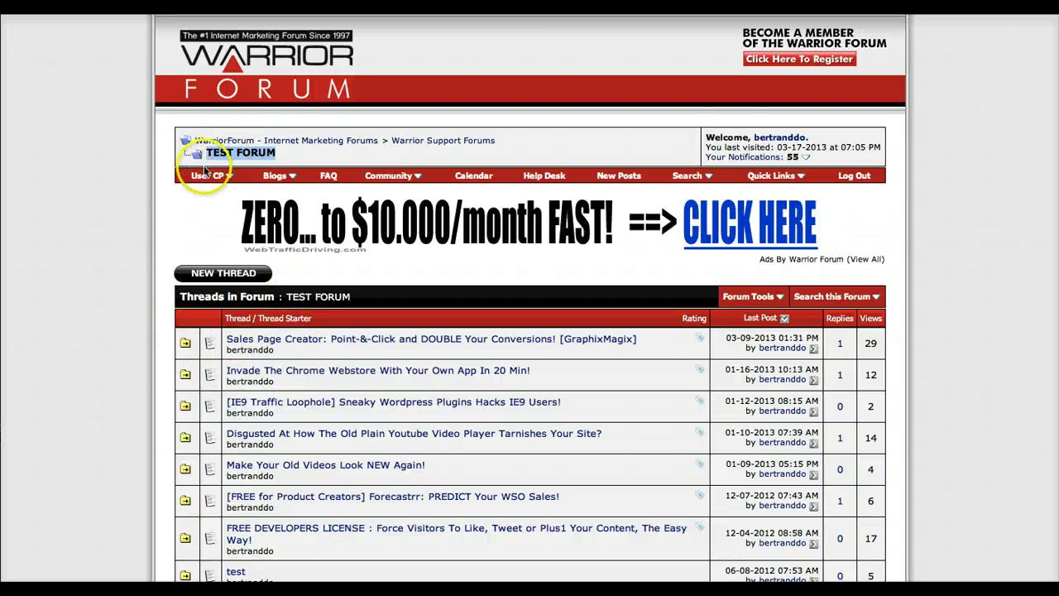
# Step: Start a new thread in the Warrior Forum Test Forum
pyautogui.click(153, 228)
pyautogui.click(206, 280)
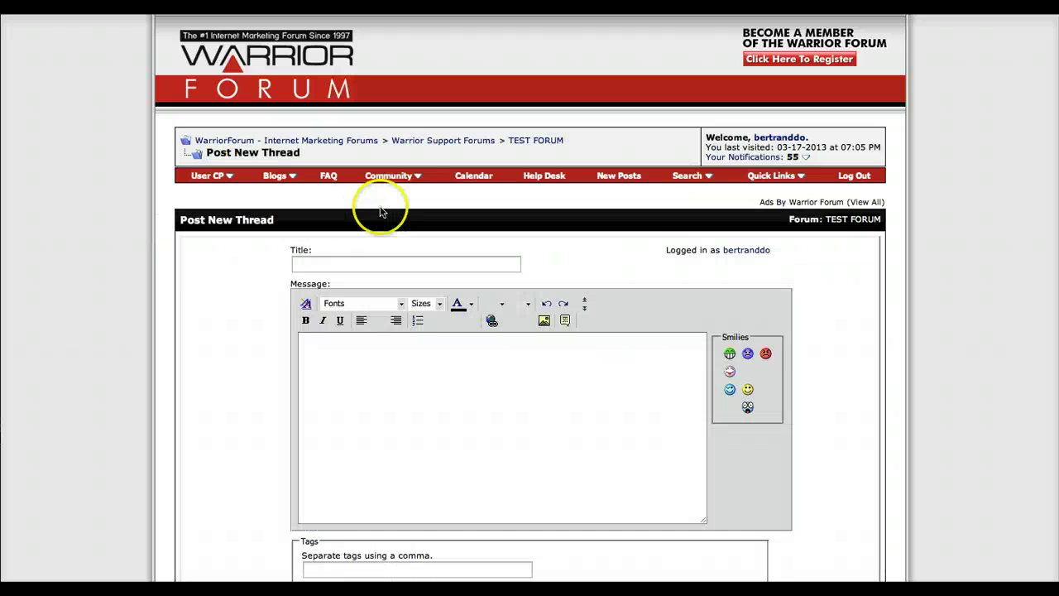
pyautogui.click(358, 320)
pyautogui.click(355, 415)
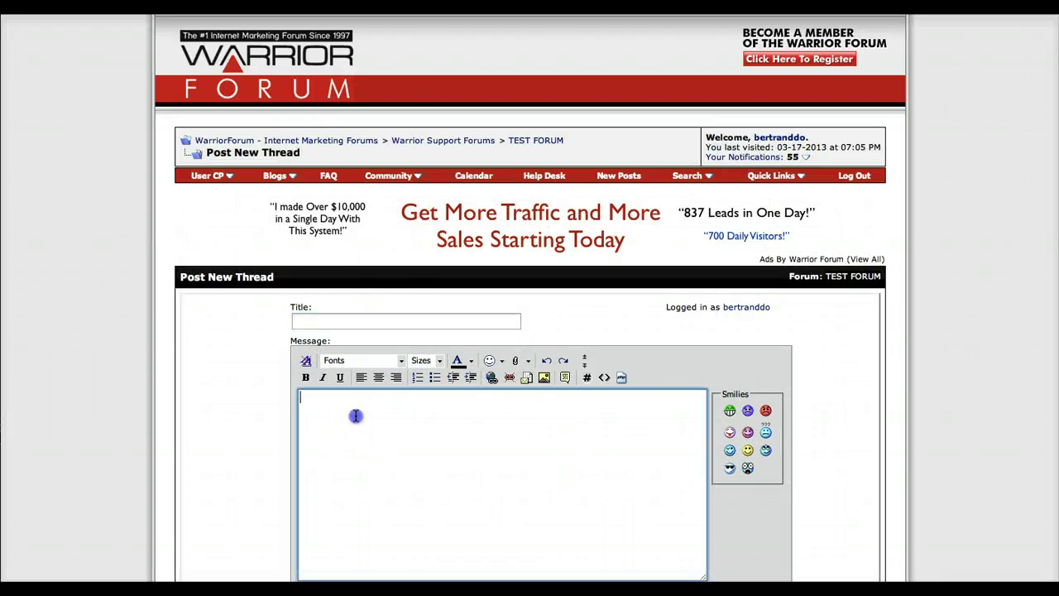
pyautogui.scroll(-5, 356, 416)
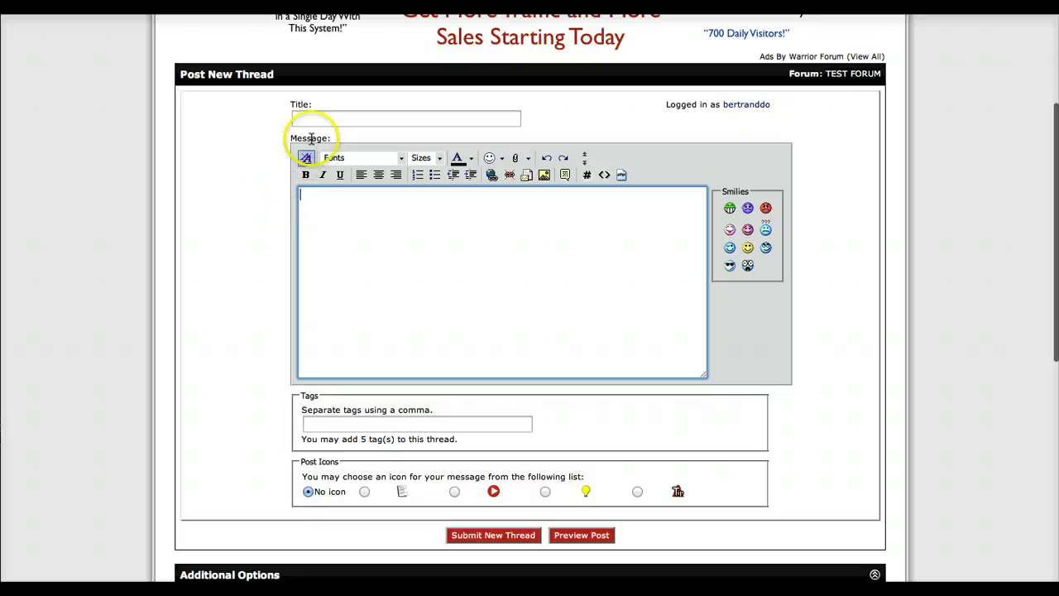
# Step: Title the thread from the 'Sales Page' suggestion, deleting the text after 'Creator'
pyautogui.click(318, 118)
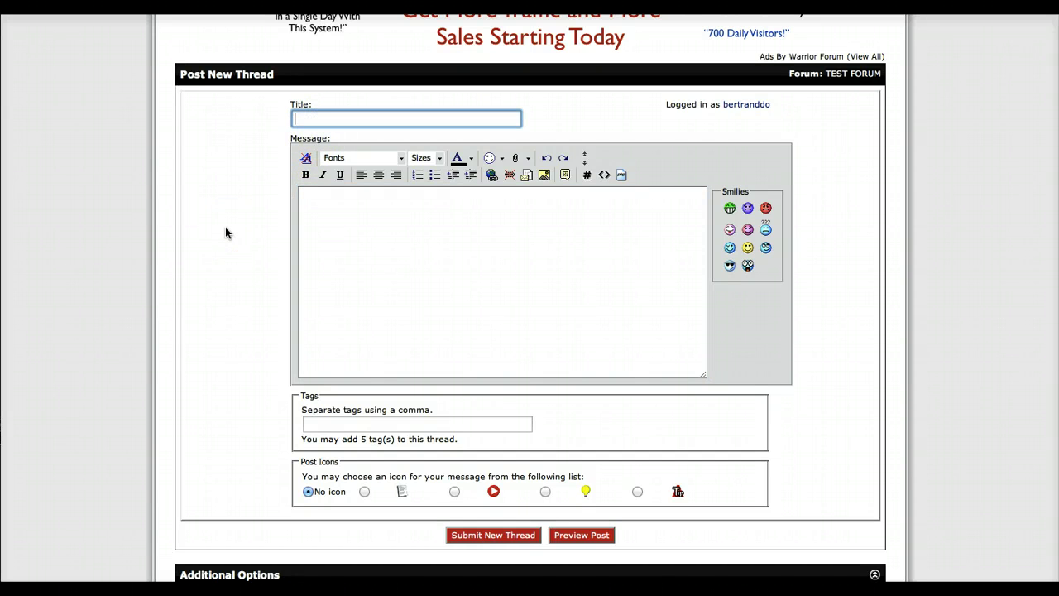
pyautogui.write('Sales Page')
pyautogui.click(416, 112)
pyautogui.moveTo(393, 118); pyautogui.dragTo(599, 155)
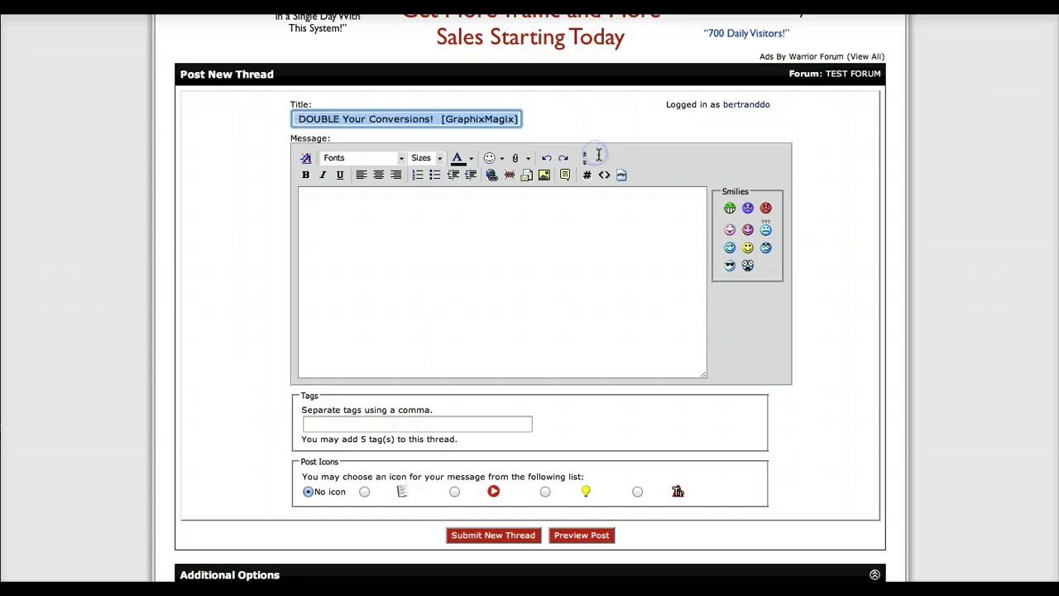
pyautogui.press('BackSpace')
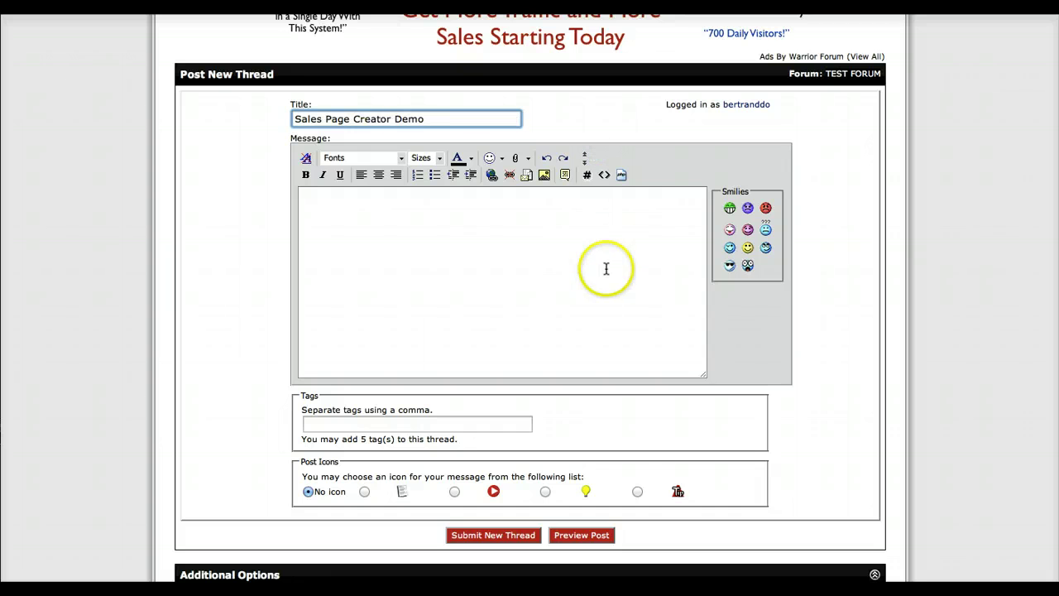
pyautogui.click(606, 269)
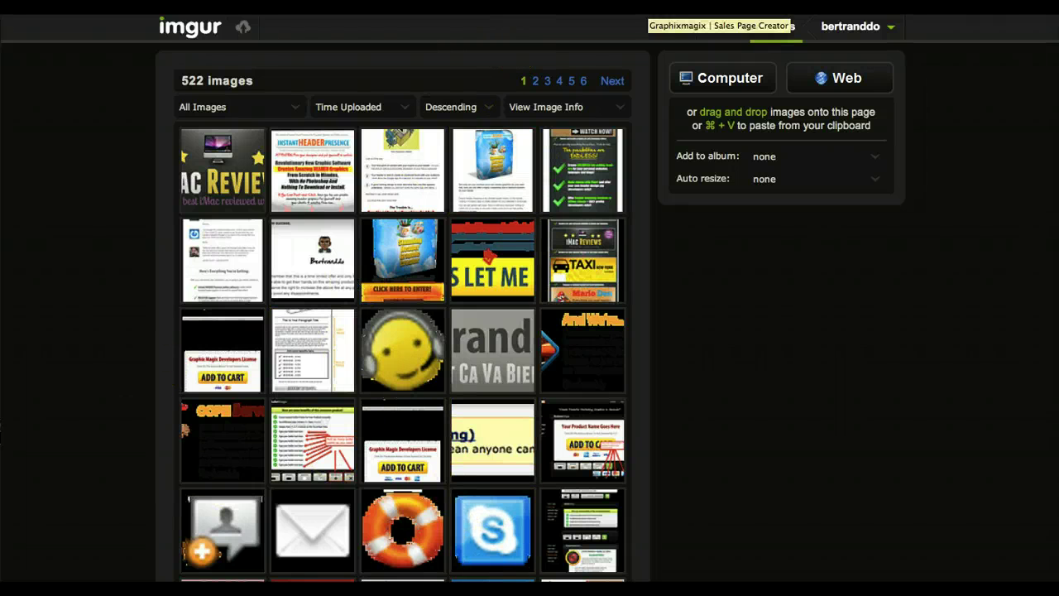
# Step: Switch to the GraphixMagix ButtonMagix demo tab showing the $17 Add to Cart button
pyautogui.click(662, 10)
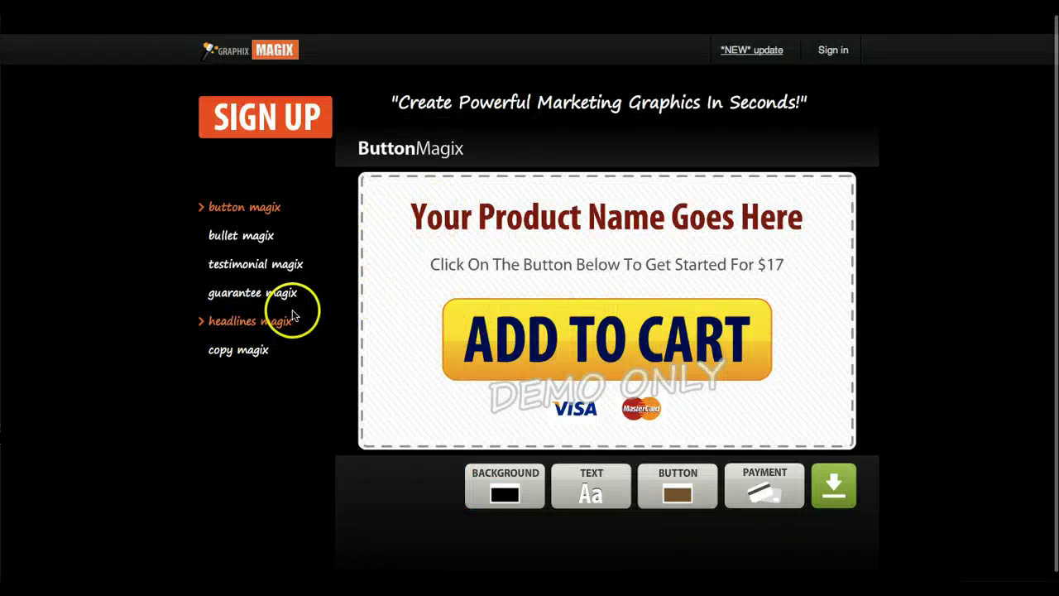
# Step: View the HeadlinesMagix editor, then return to the blog's sales-page wireframe tab
pyautogui.click(267, 325)
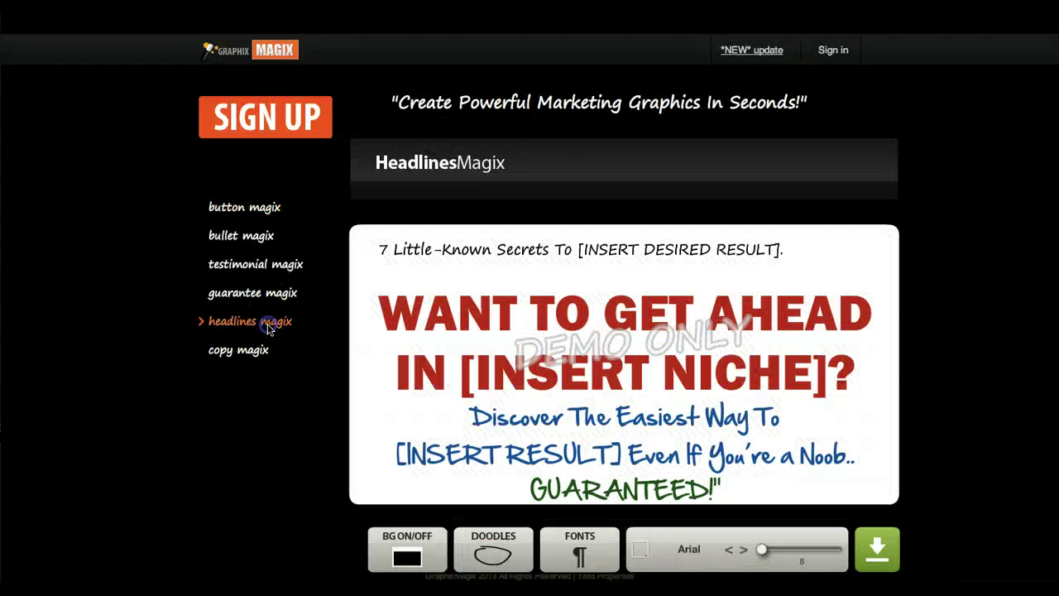
pyautogui.click(818, 19)
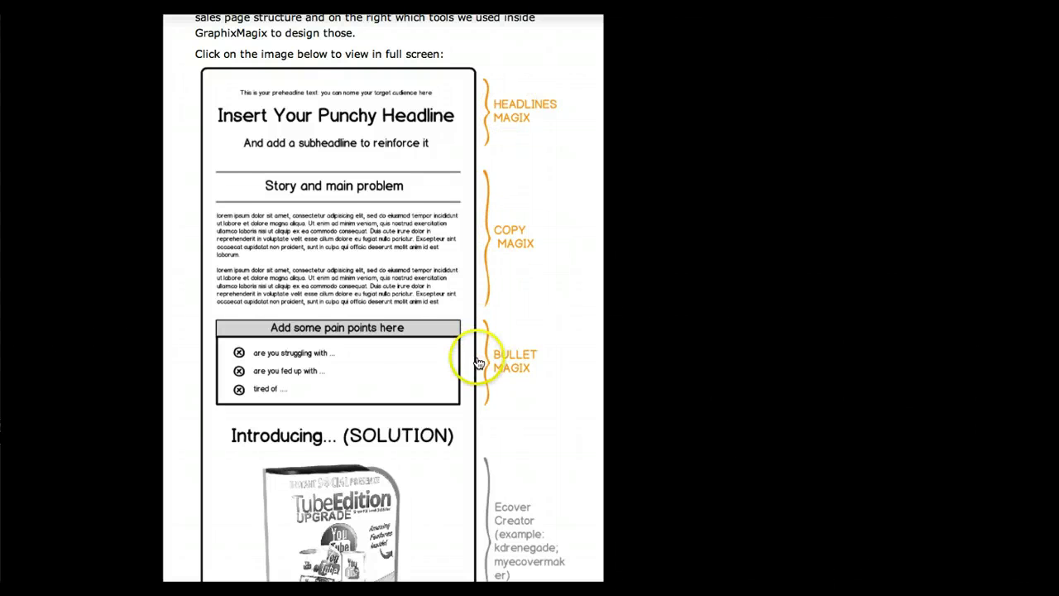
pyautogui.scroll(-3, 538, 369)
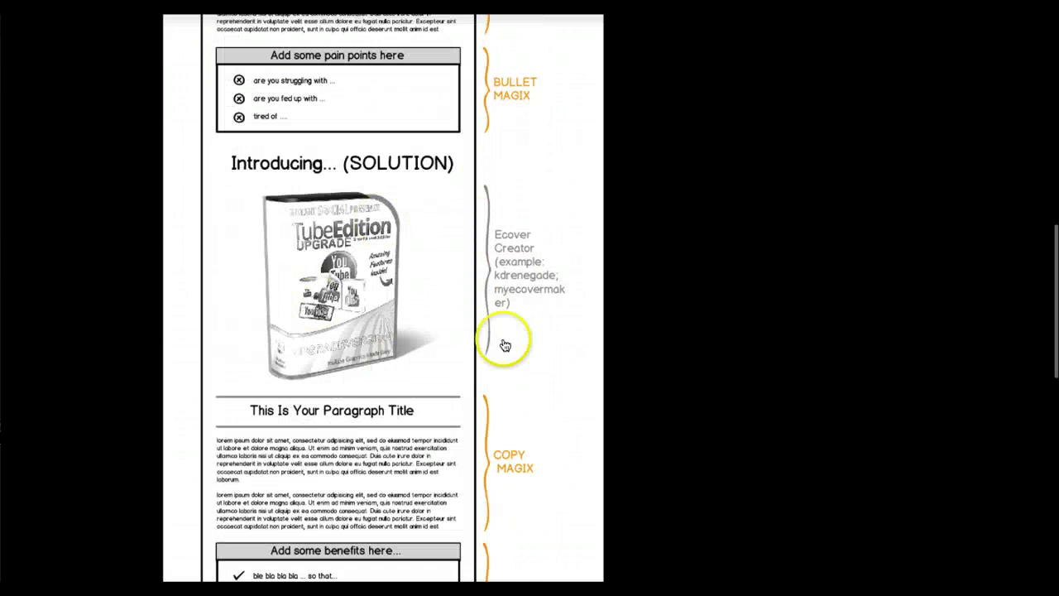
pyautogui.scroll(-3, 502, 305)
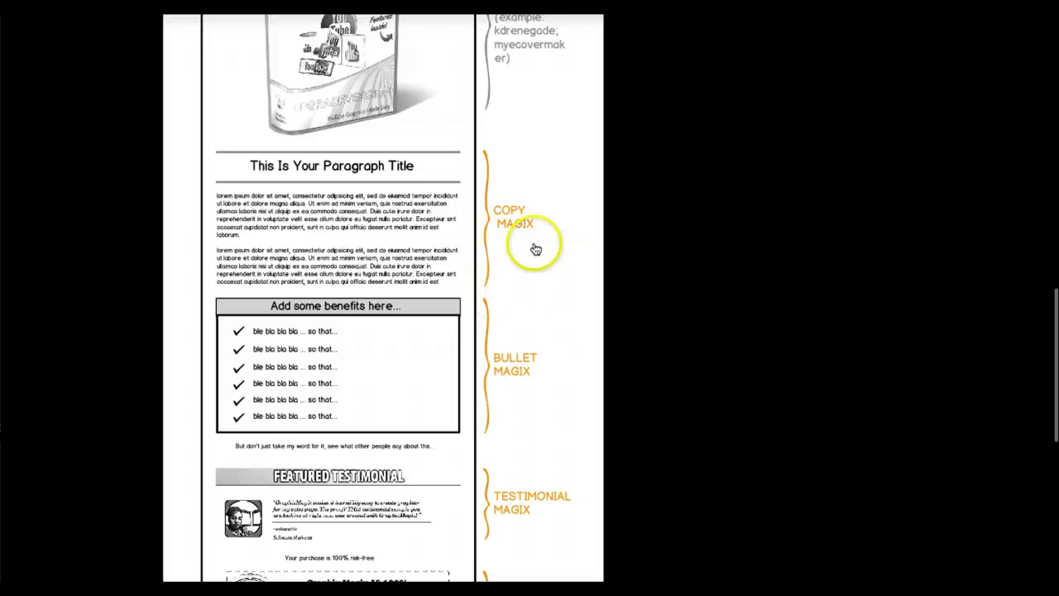
pyautogui.scroll(-4, 485, 390)
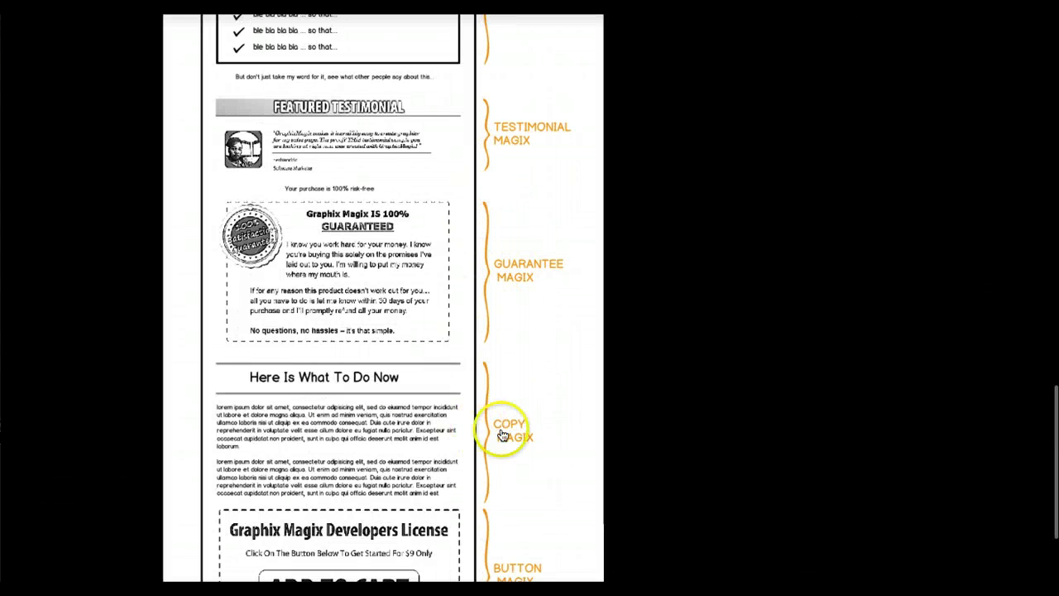
pyautogui.scroll(-1, 517, 434)
pyautogui.scroll(15, 523, 469)
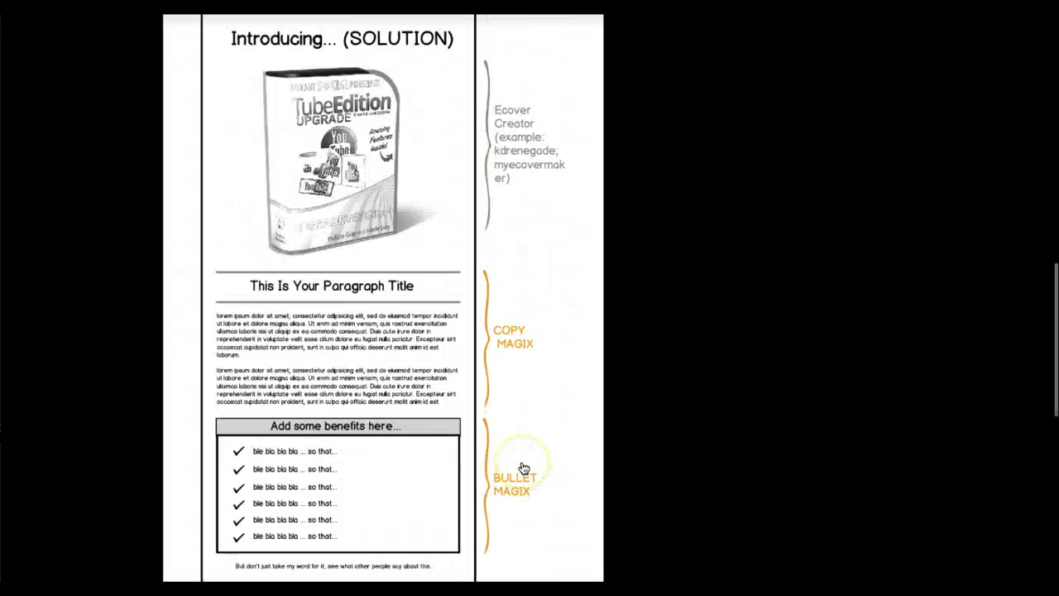
pyautogui.scroll(-2, 523, 468)
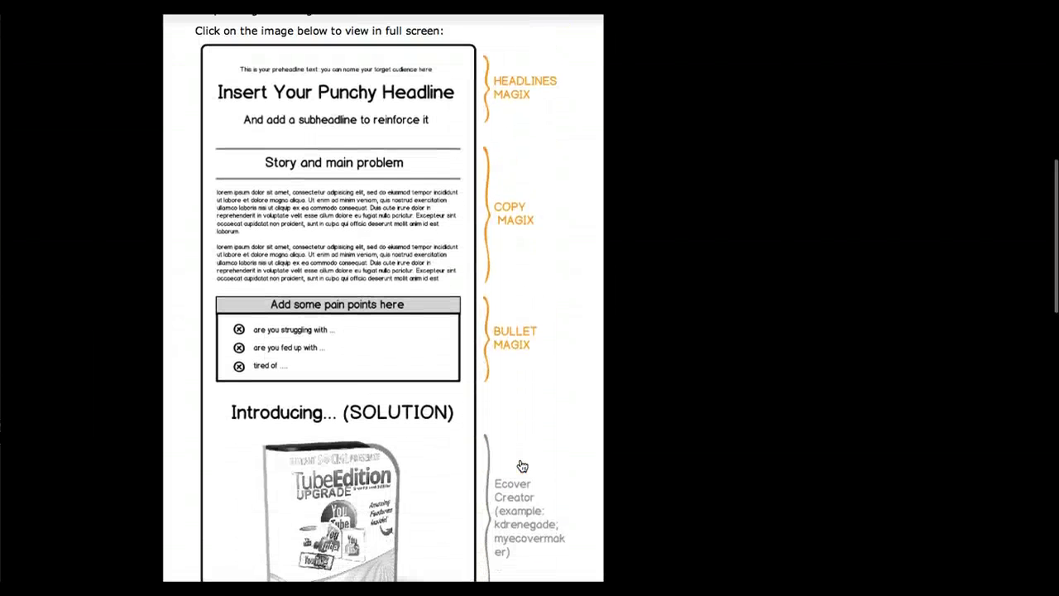
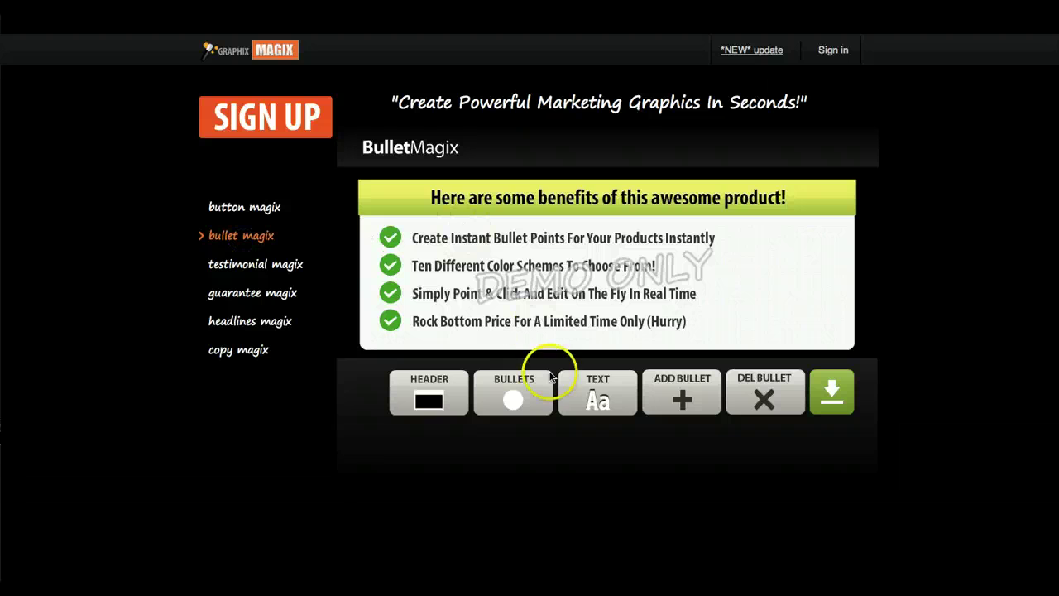
# Step: Make the bullet graphic's header bar red with white header text
pyautogui.click(440, 400)
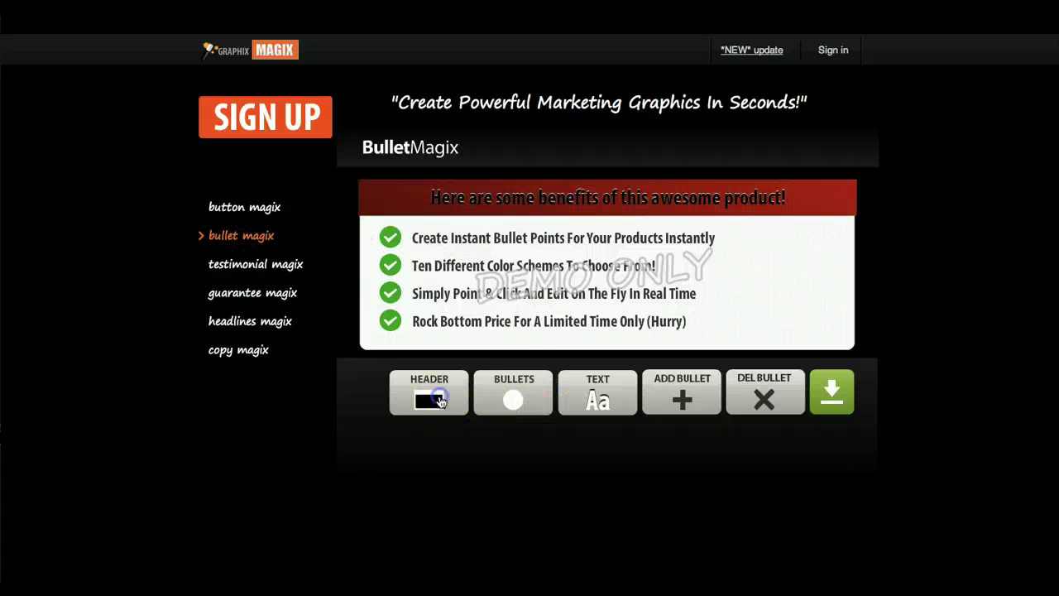
pyautogui.click(613, 201)
pyautogui.click(608, 402)
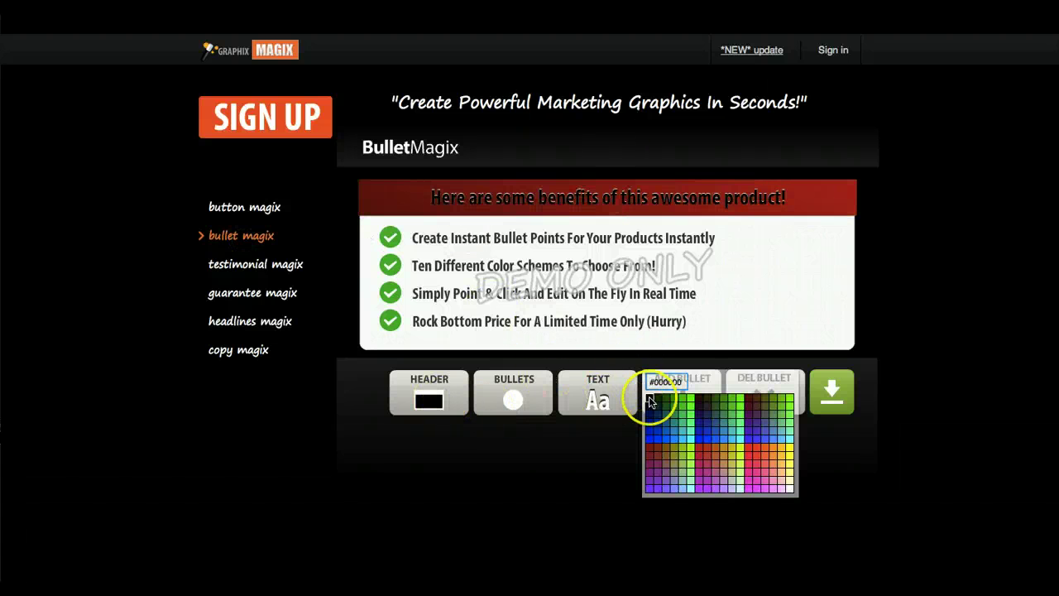
pyautogui.click(787, 490)
# Step: Switch the bullets to red X marks and add two placeholder bullets
pyautogui.click(521, 404)
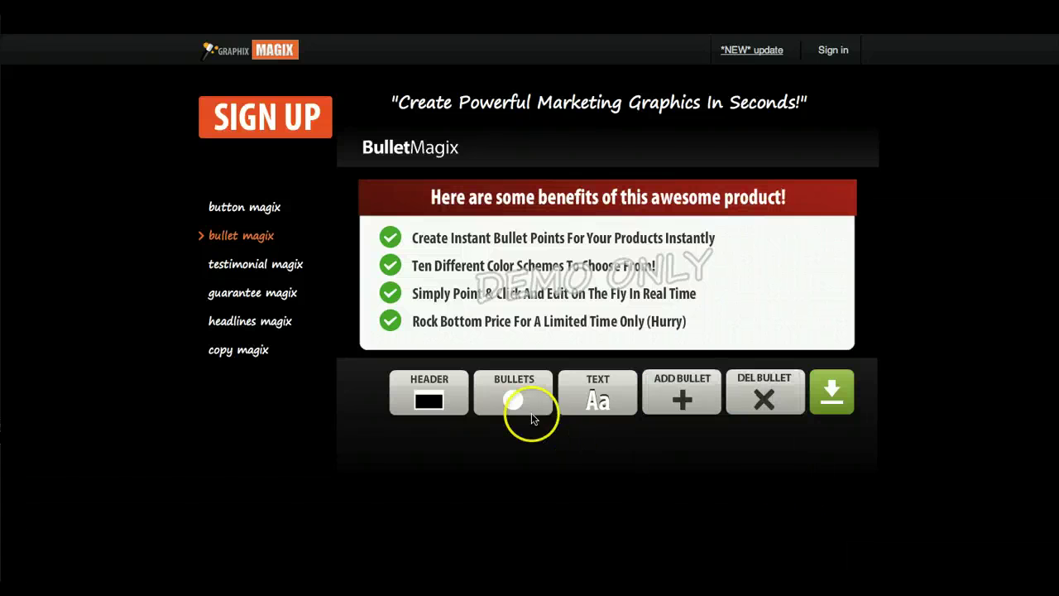
pyautogui.click(520, 404)
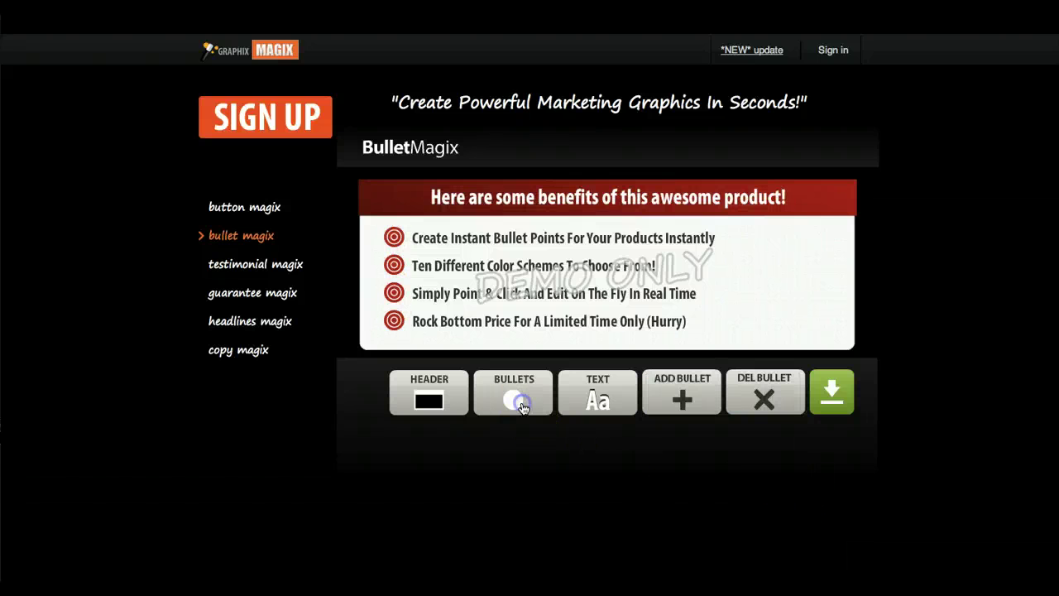
pyautogui.click(520, 404)
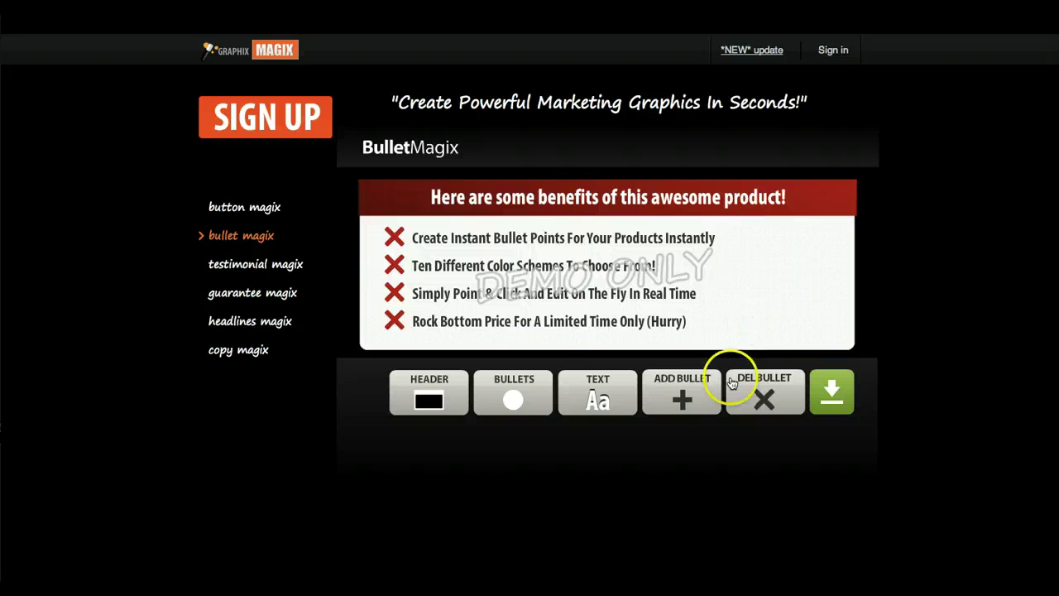
pyautogui.click(693, 396)
pyautogui.click(691, 426)
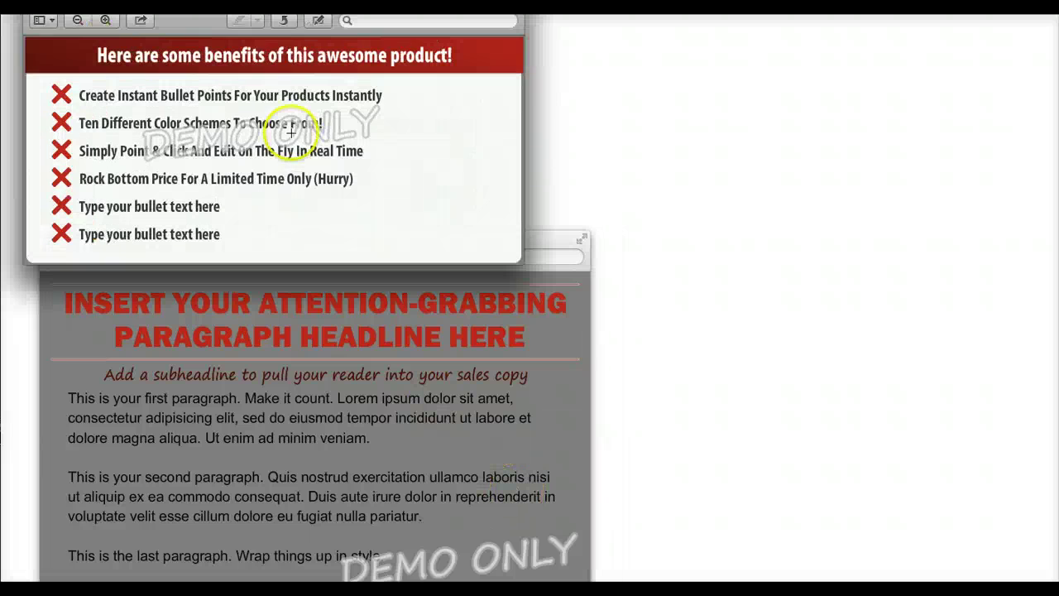
# Step: Arrange the snapshot-50 and snapshot-49 Preview windows to compare the bullet-list and headline snapshots
pyautogui.moveTo(250, 6); pyautogui.dragTo(267, 323)
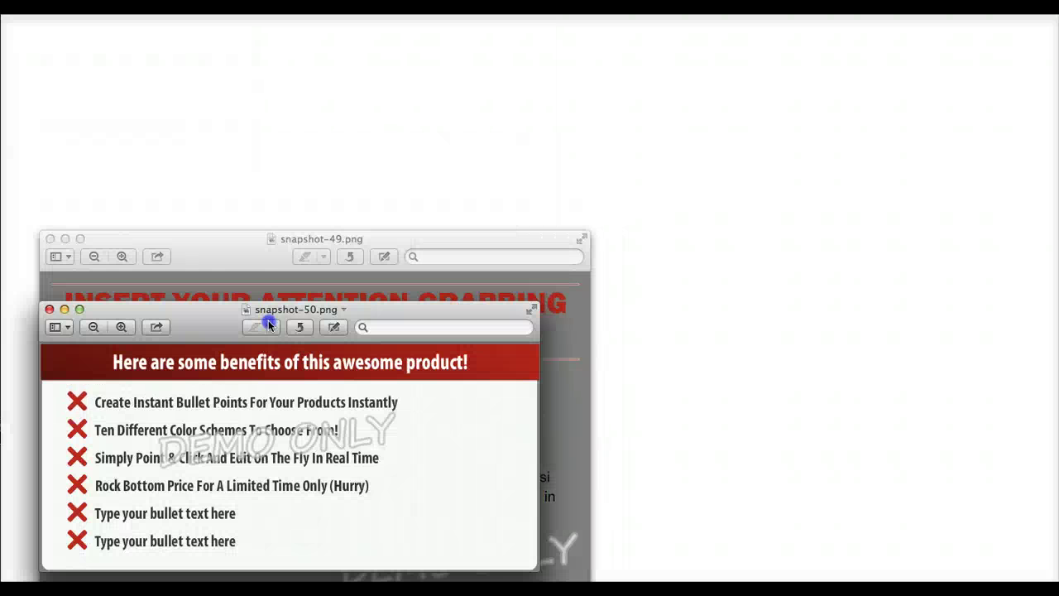
pyautogui.moveTo(272, 243); pyautogui.dragTo(245, 7)
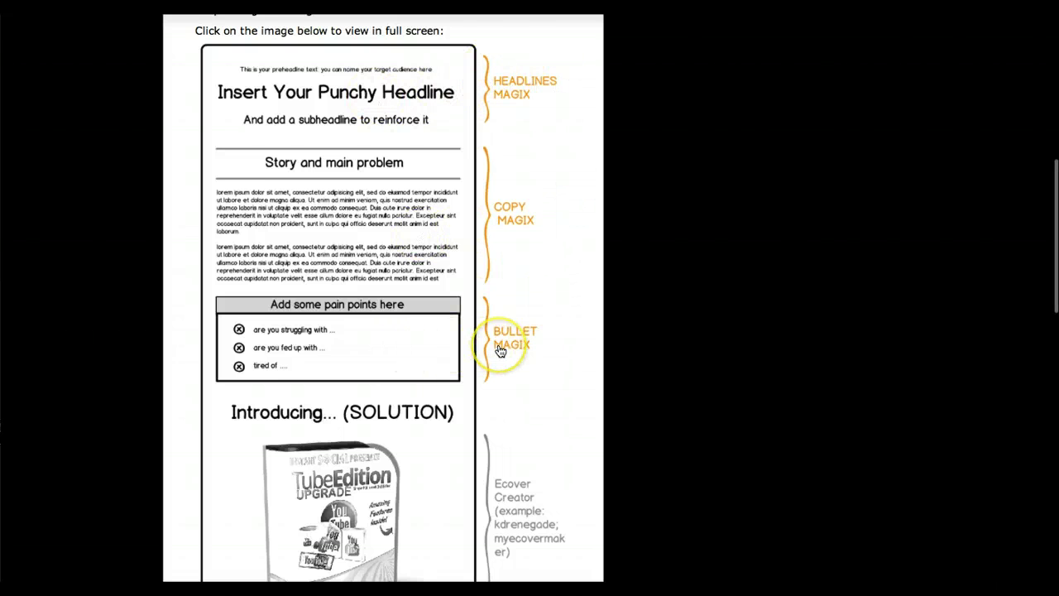
# Step: Scroll through the thread draft and place the caret in the empty message box
pyautogui.scroll(-3, 501, 352)
pyautogui.scroll(2, 500, 352)
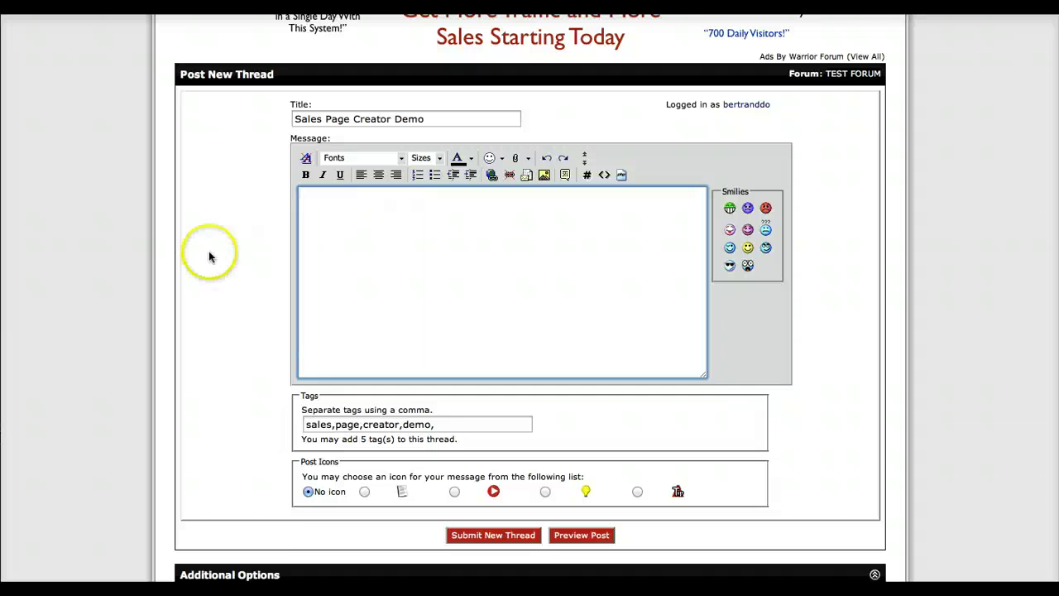
pyautogui.scroll(3, 207, 256)
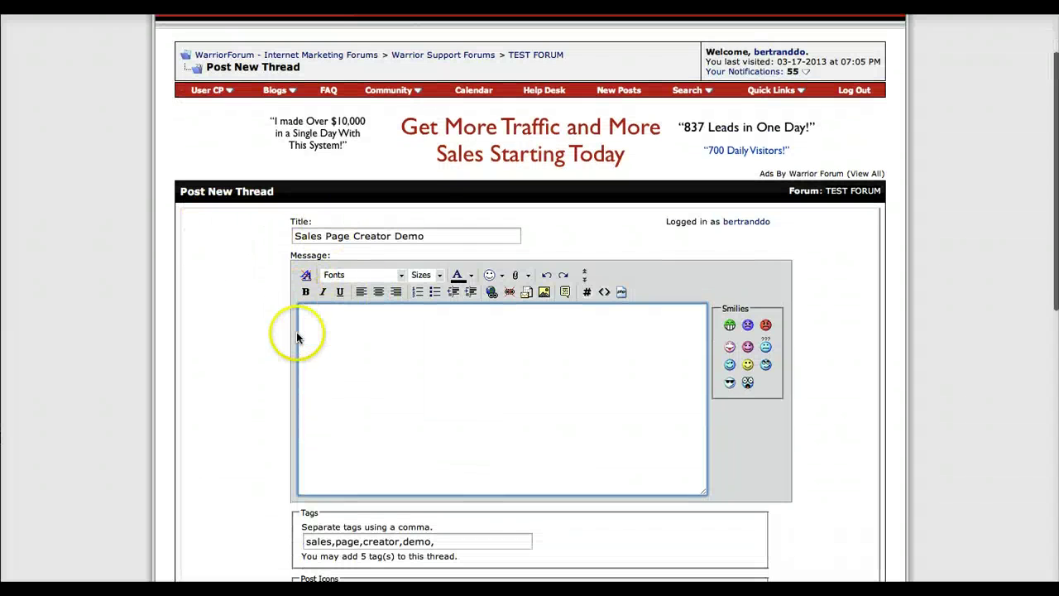
pyautogui.scroll(-1, 296, 332)
pyautogui.click(391, 327)
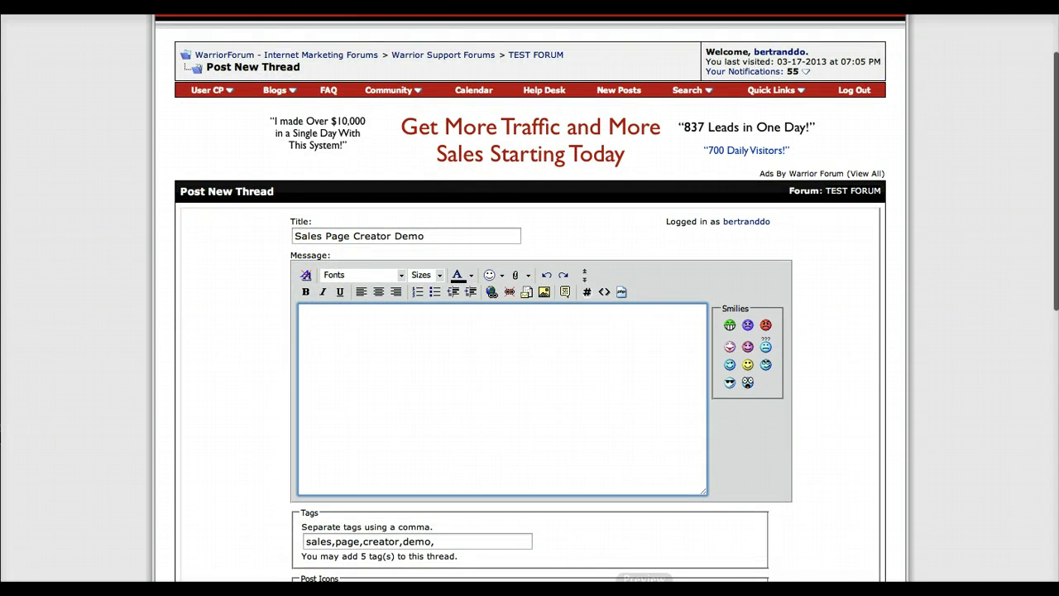
# Step: Check the Downloads folder, then set the message to centred alignment
pyautogui.click(749, 559)
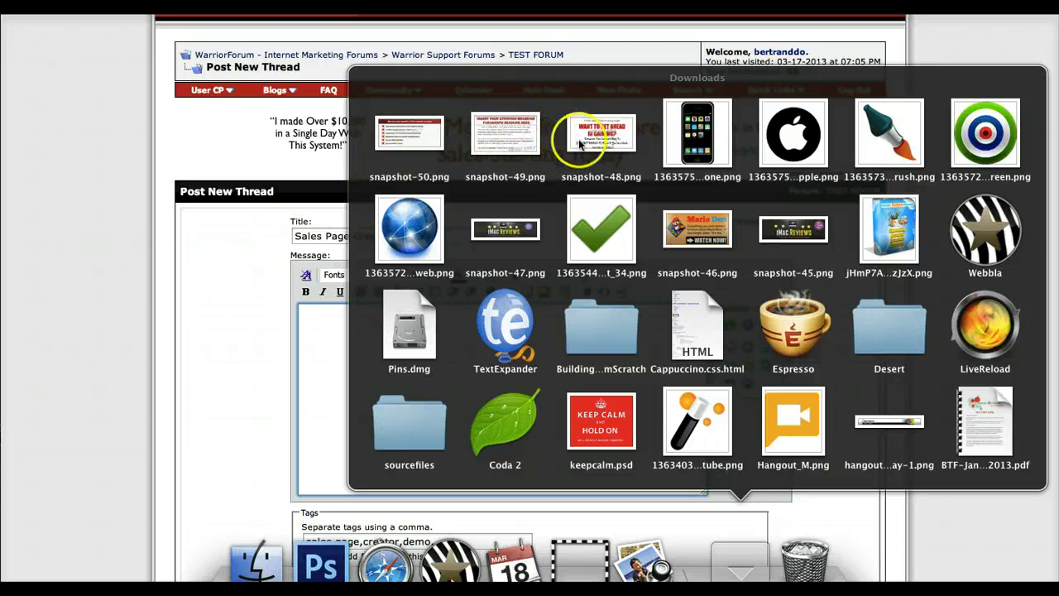
pyautogui.click(240, 285)
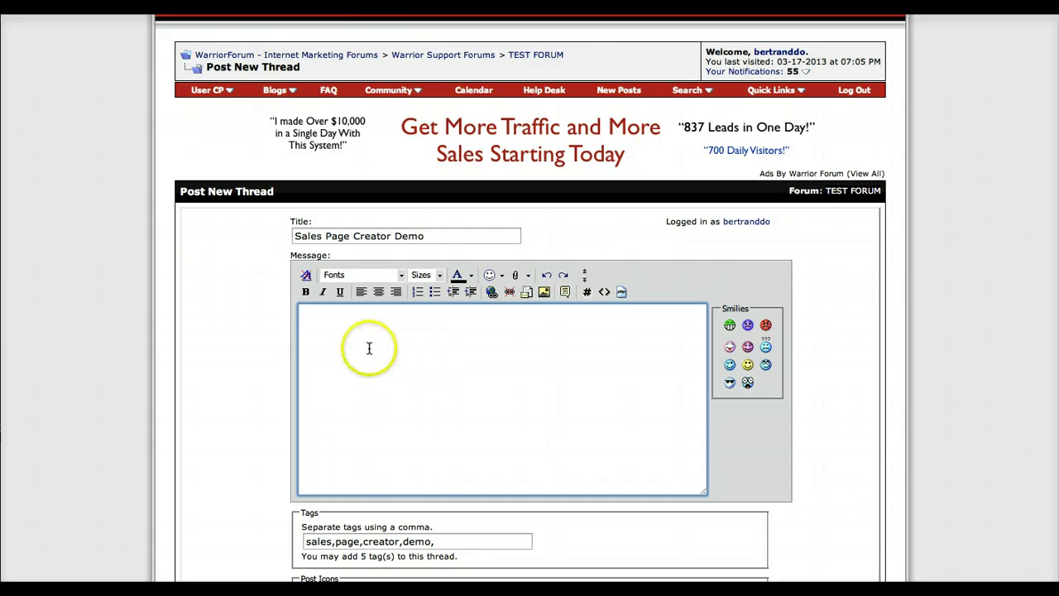
pyautogui.click(379, 292)
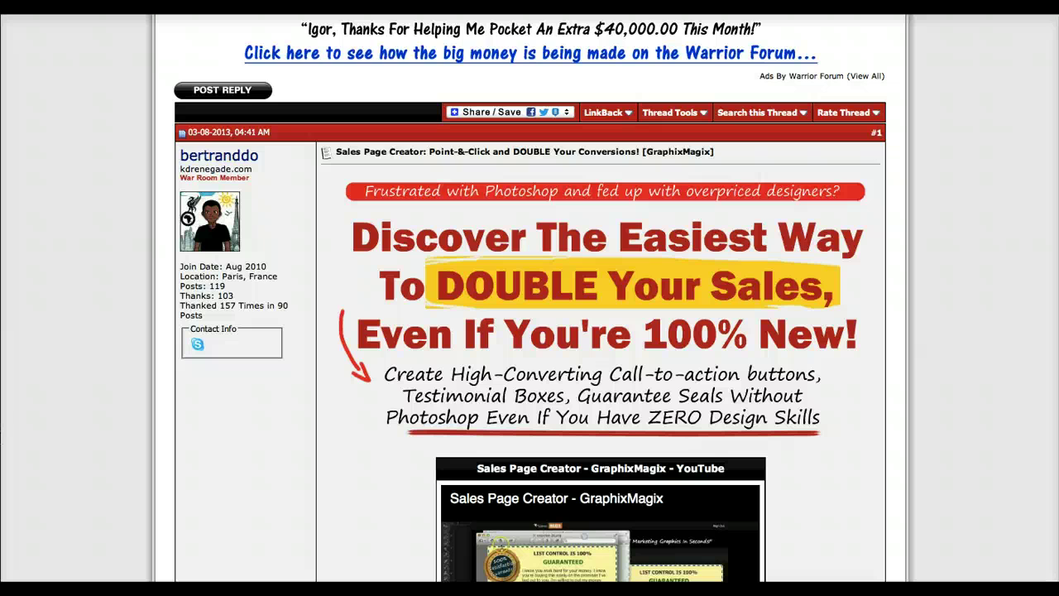
# Step: Go to bertranddo.com/wp-admin and log in with the auto-filled credentials
pyautogui.write('bertran')
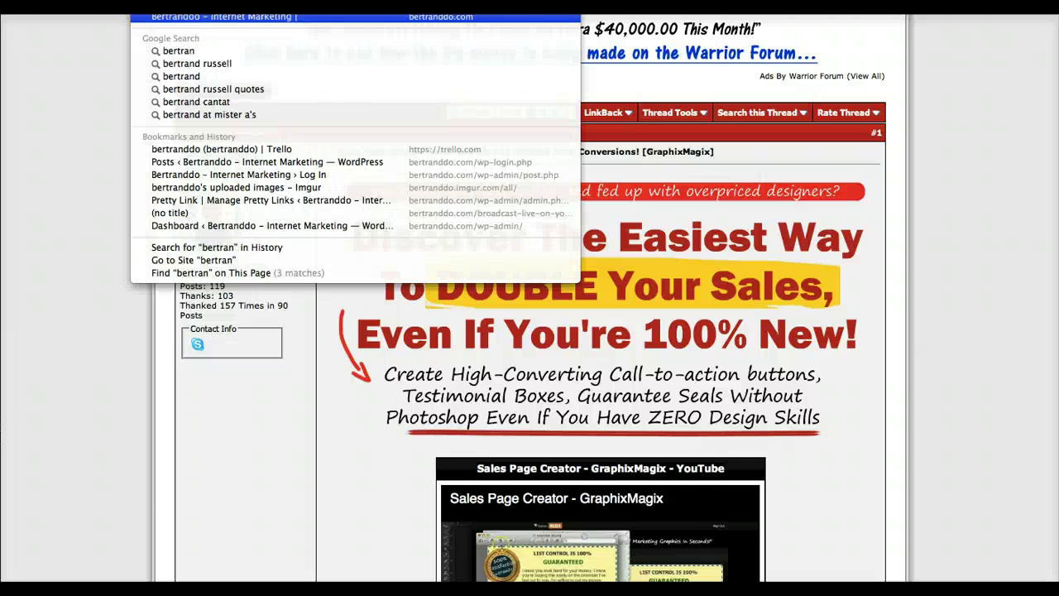
pyautogui.write('ddo.com/wp-')
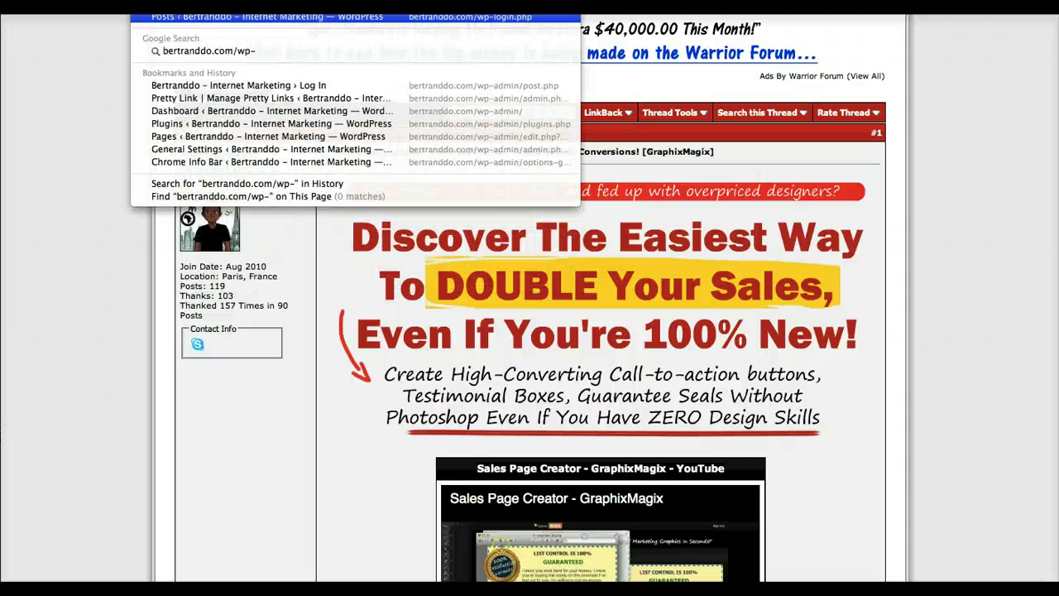
pyautogui.write('admin')
pyautogui.press('Return')
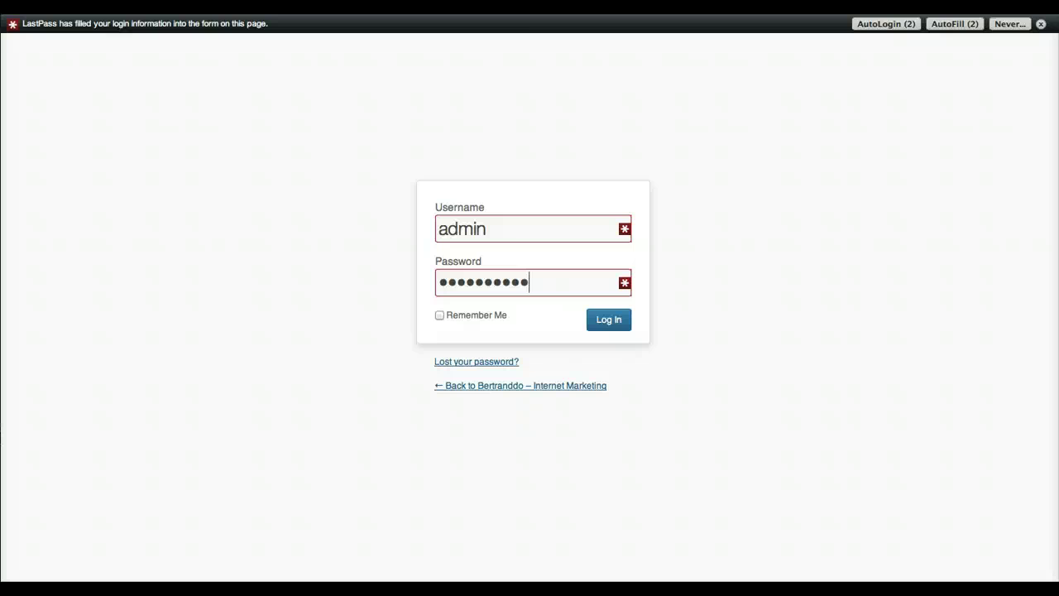
pyautogui.press('Return')
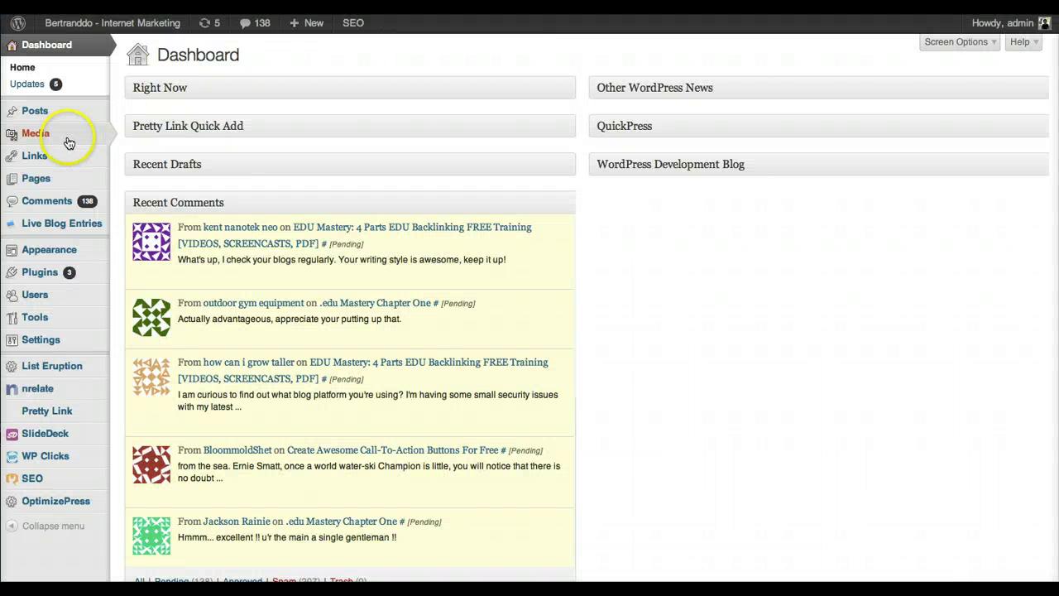
# Step: Open the WordPress Media section and reach the Upload New Media page
pyautogui.click(33, 136)
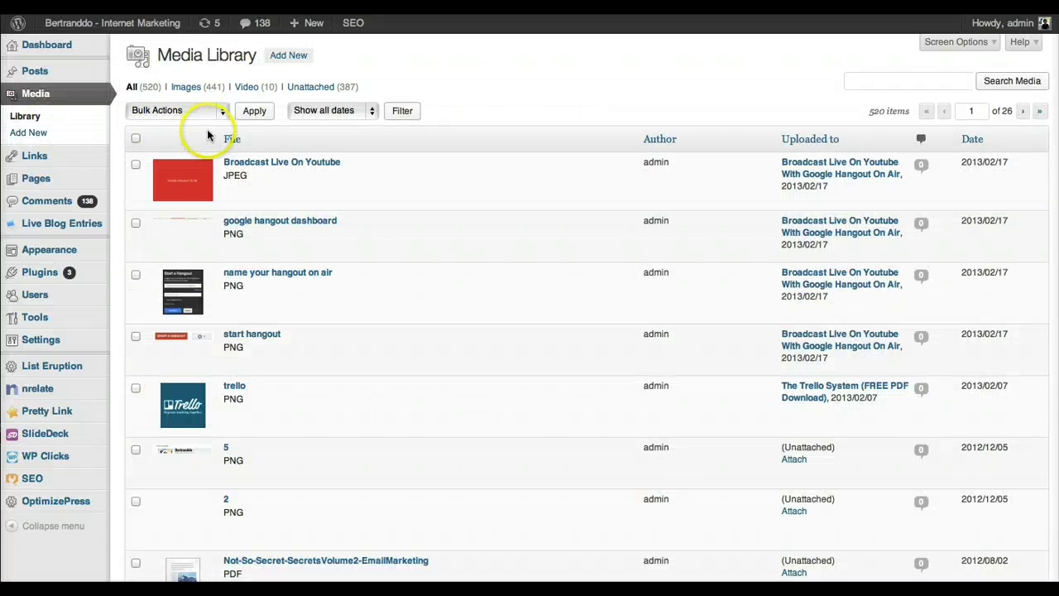
pyautogui.click(279, 63)
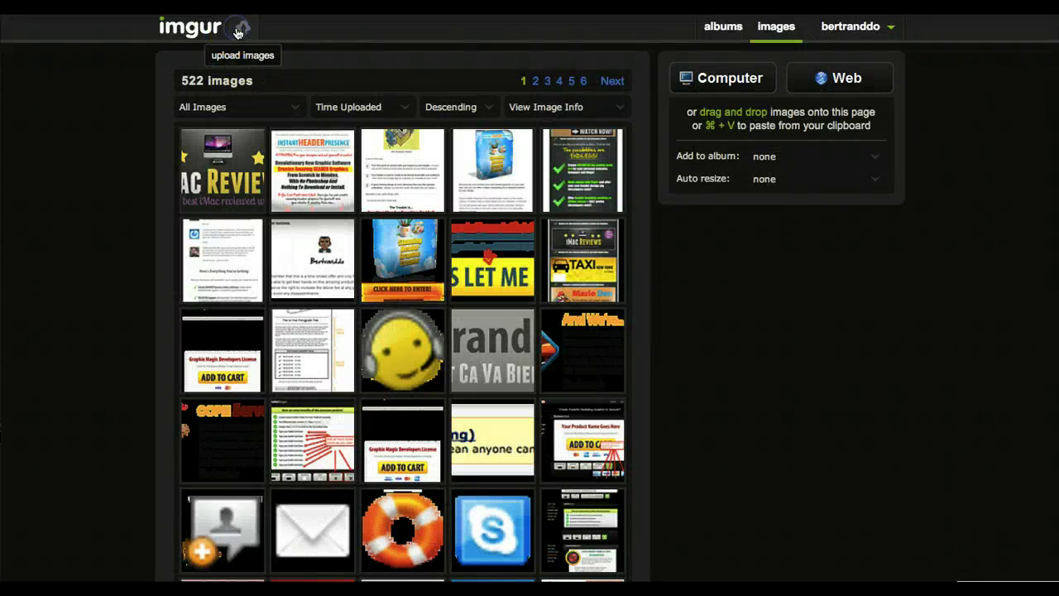
# Step: Upload snapshot-50.png, snapshot-49.png and snapshot-48.png from Downloads to imgur
pyautogui.click(190, 32)
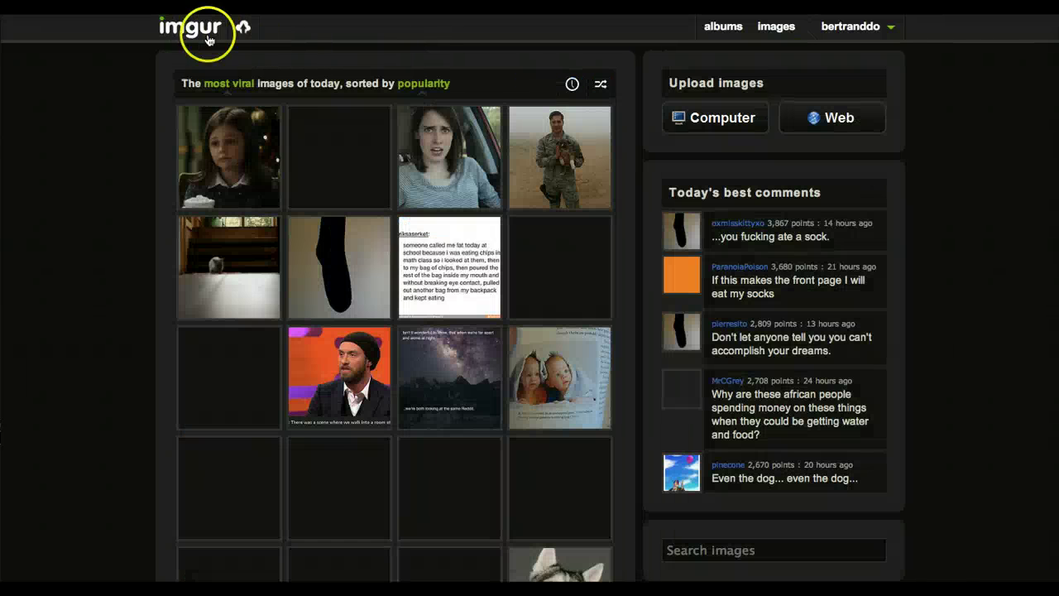
pyautogui.click(244, 30)
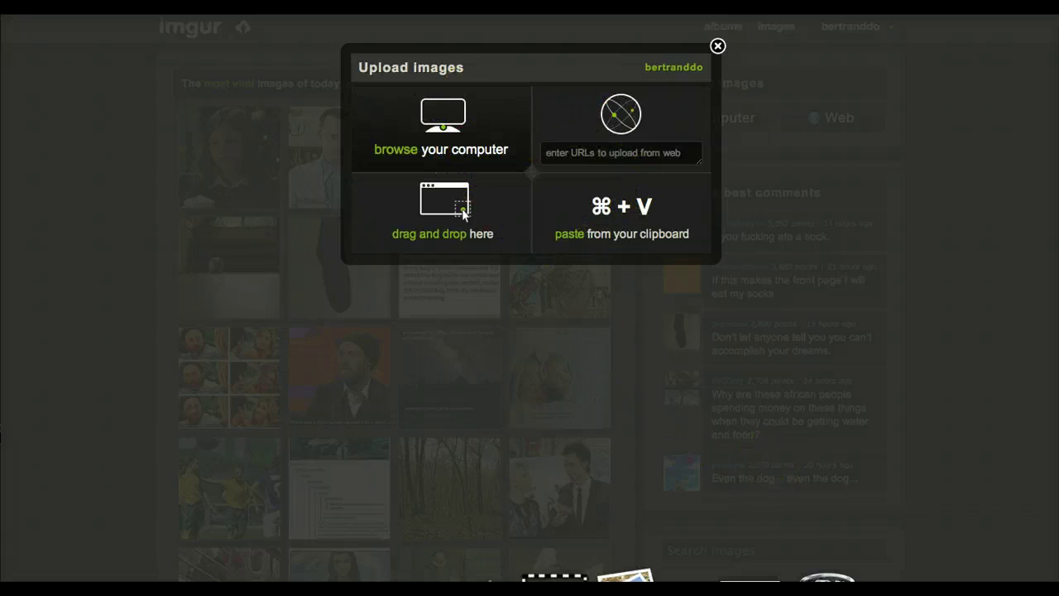
pyautogui.click(733, 574)
pyautogui.moveTo(422, 161); pyautogui.dragTo(534, 179)
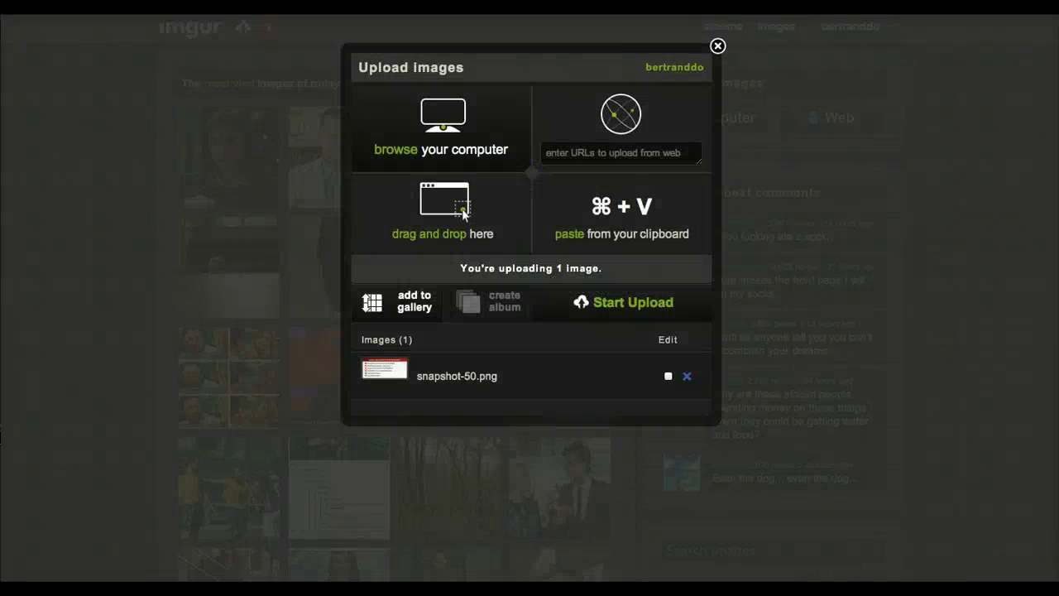
pyautogui.click(733, 562)
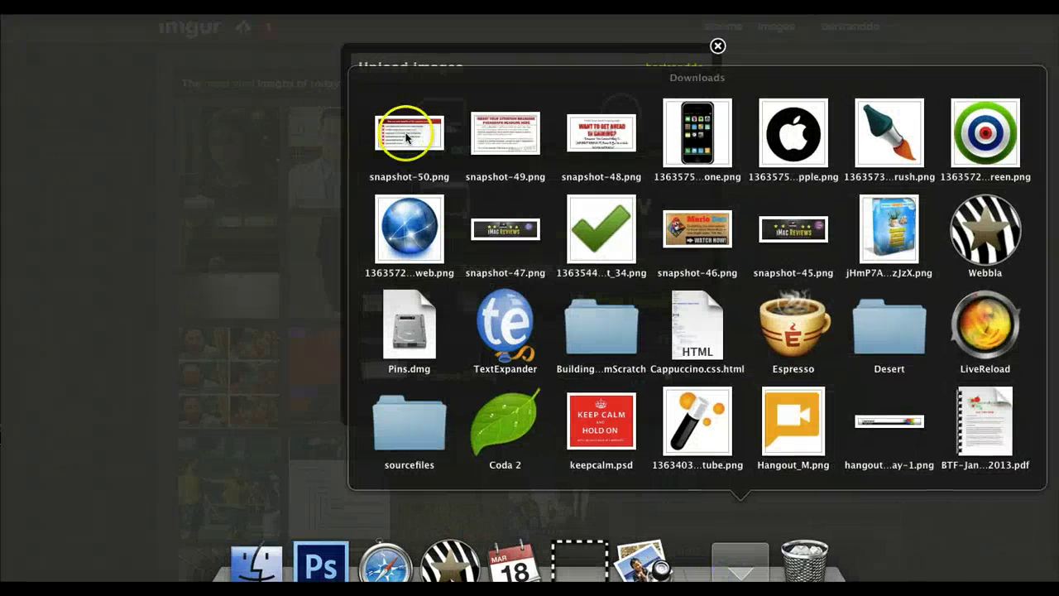
pyautogui.moveTo(503, 147); pyautogui.dragTo(462, 212)
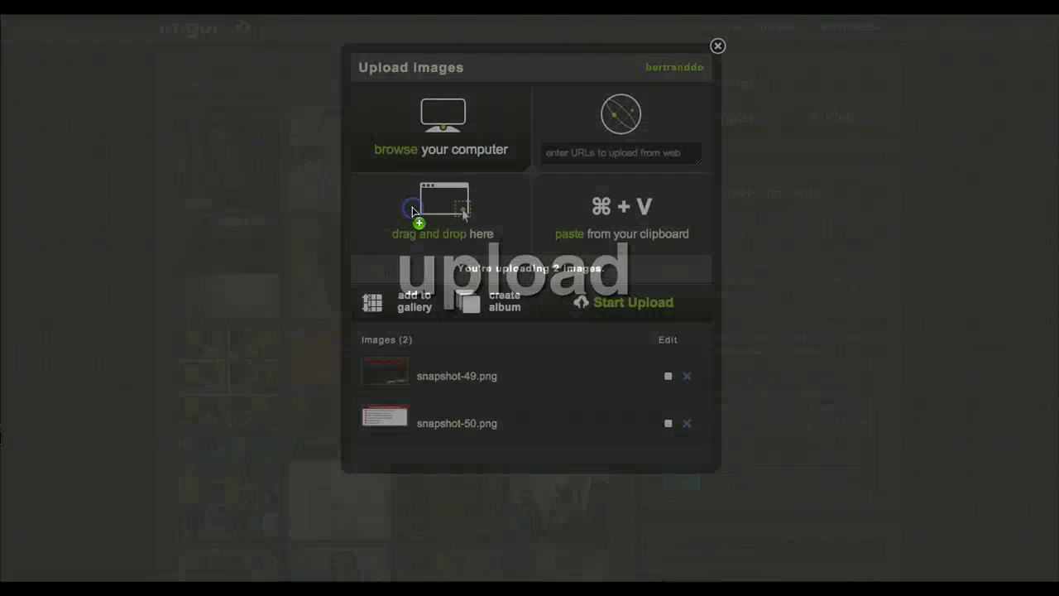
pyautogui.click(740, 563)
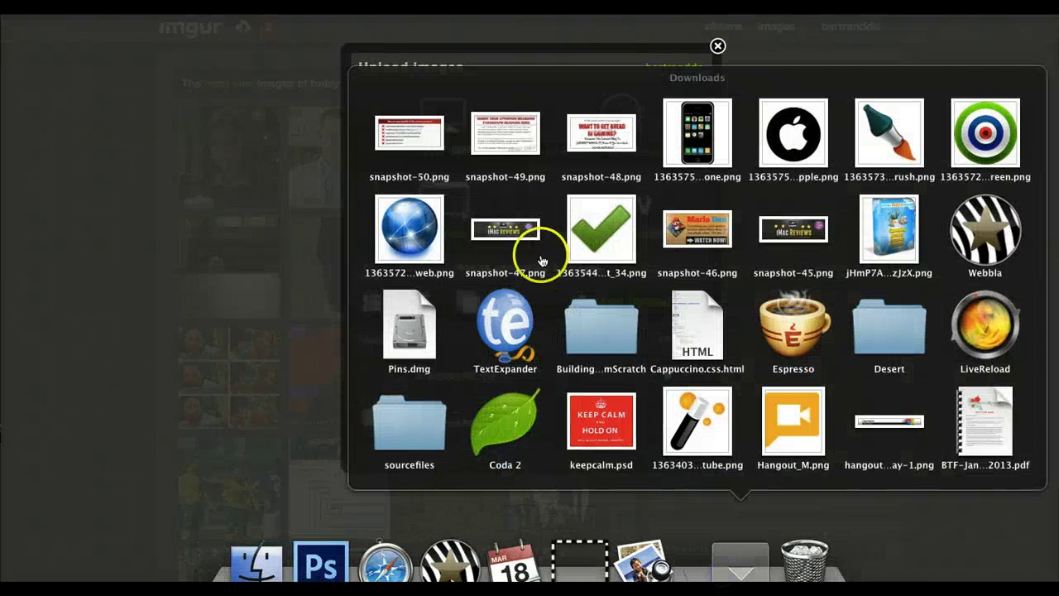
pyautogui.moveTo(568, 135); pyautogui.dragTo(481, 253)
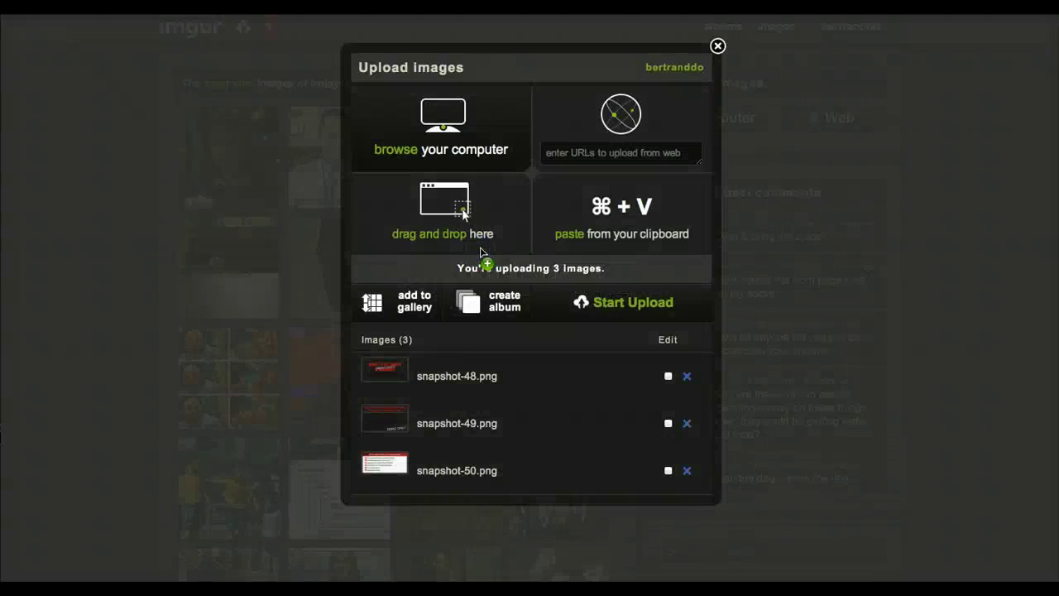
pyautogui.click(631, 302)
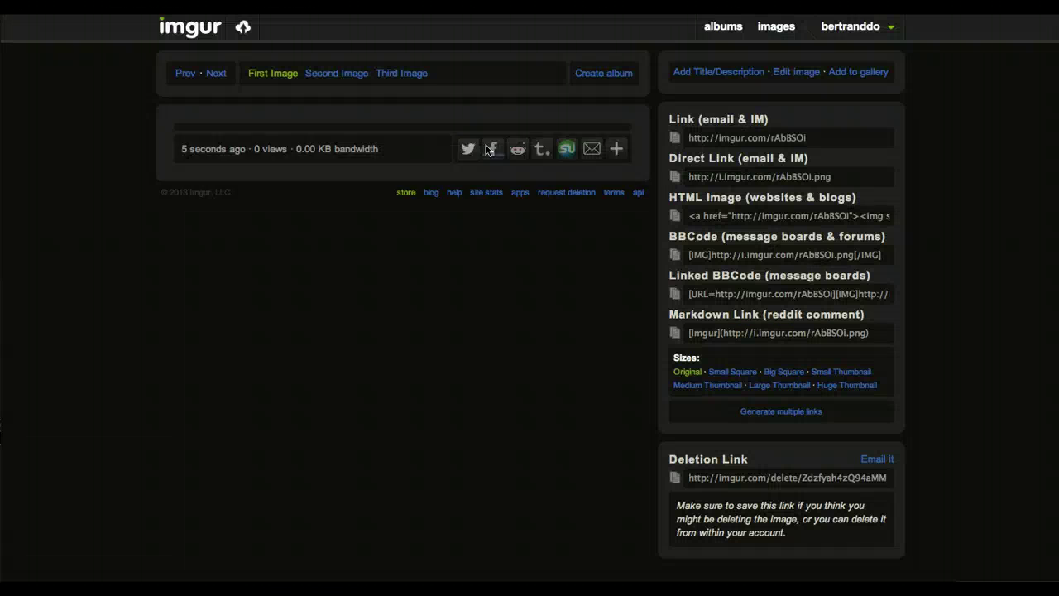
# Step: View the second and third uploaded imgur images with their share links
pyautogui.click(348, 80)
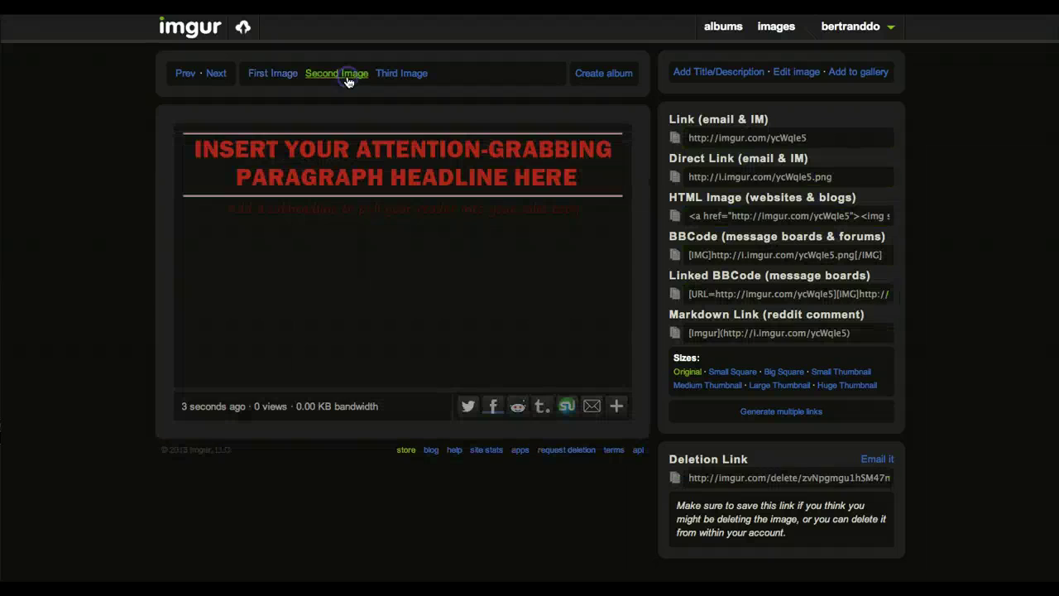
pyautogui.click(392, 75)
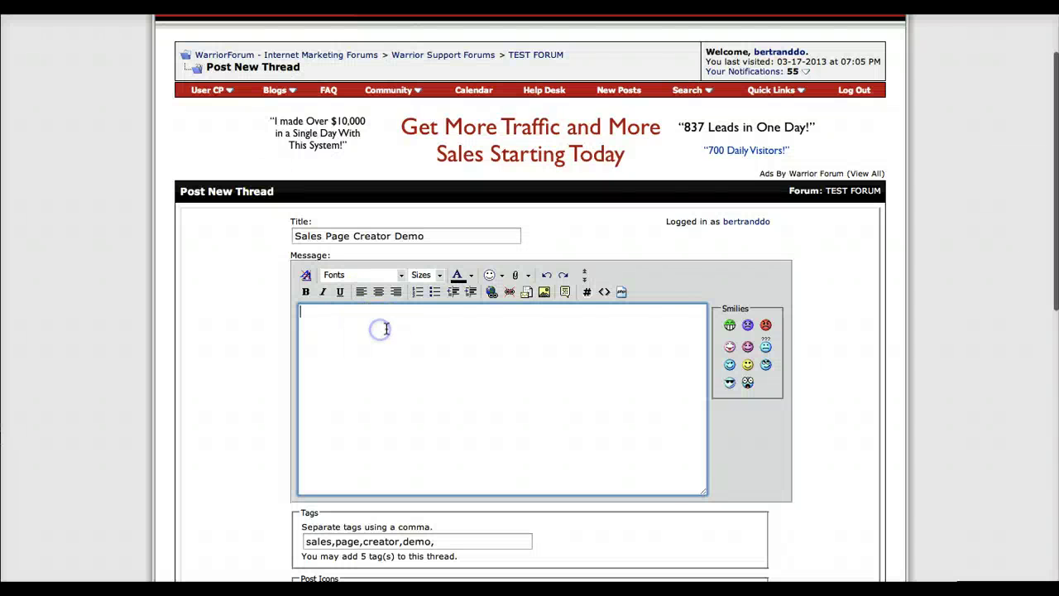
# Step: Insert the red headline image by pasting i.imgur.com/D2UlfmV.png into the Insert Image prompt
pyautogui.click(547, 294)
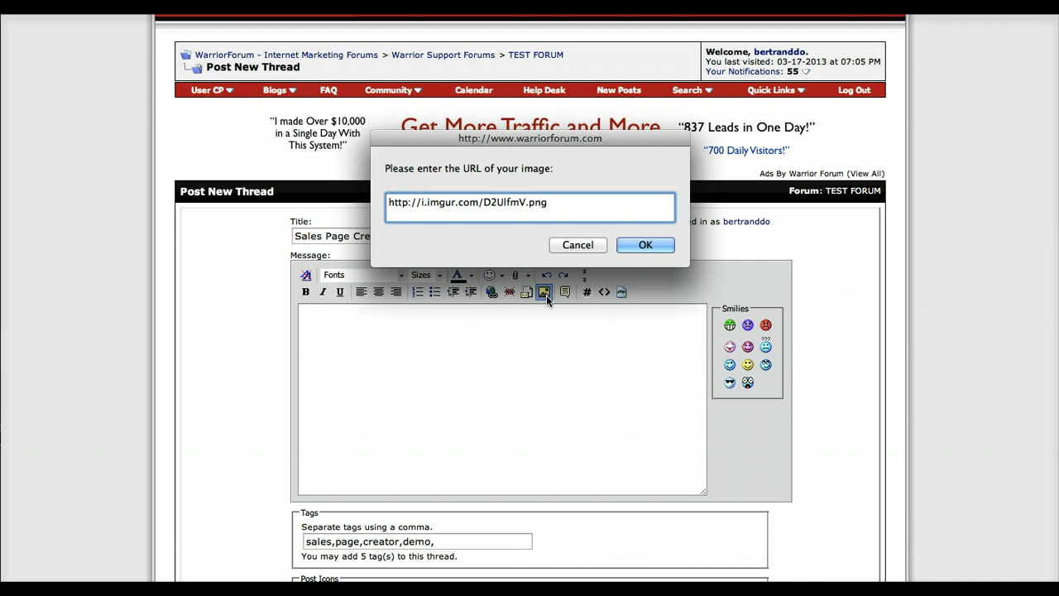
pyautogui.moveTo(605, 208); pyautogui.dragTo(365, 206)
pyautogui.press('super+c')
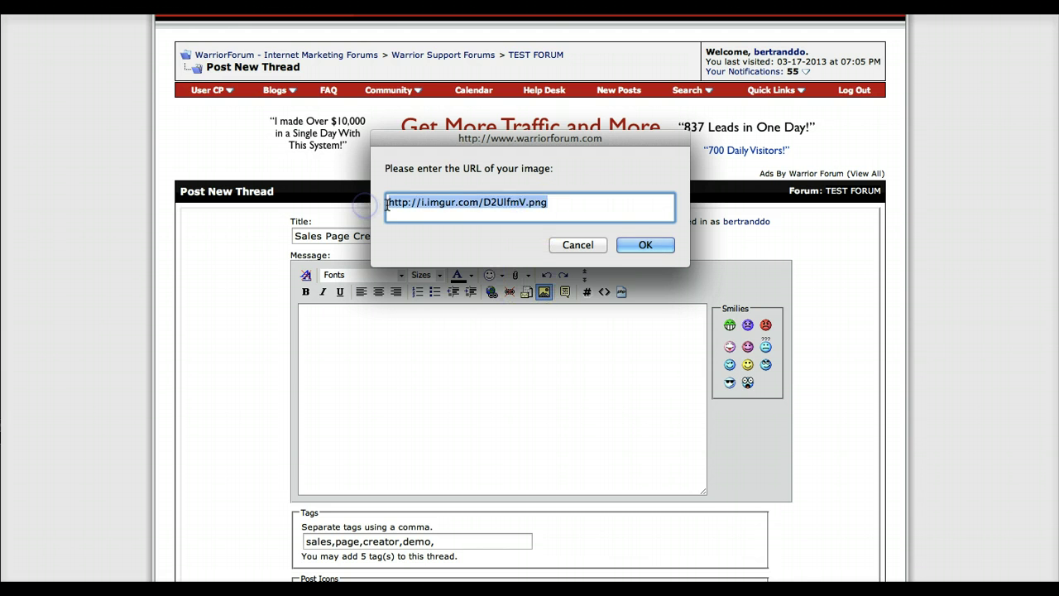
pyautogui.rightClick(408, 200)
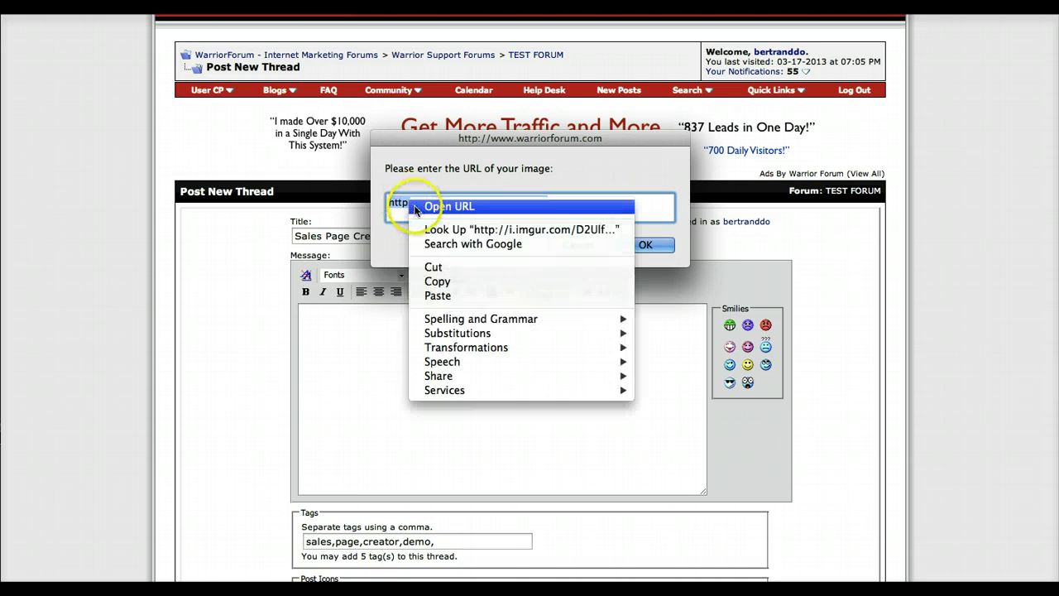
pyautogui.click(466, 295)
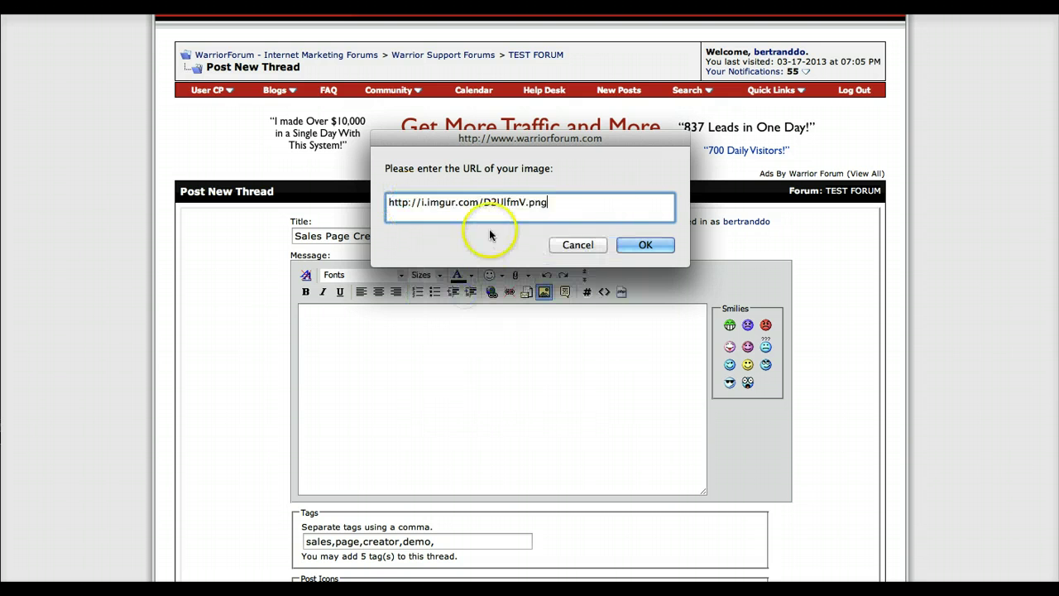
pyautogui.click(639, 242)
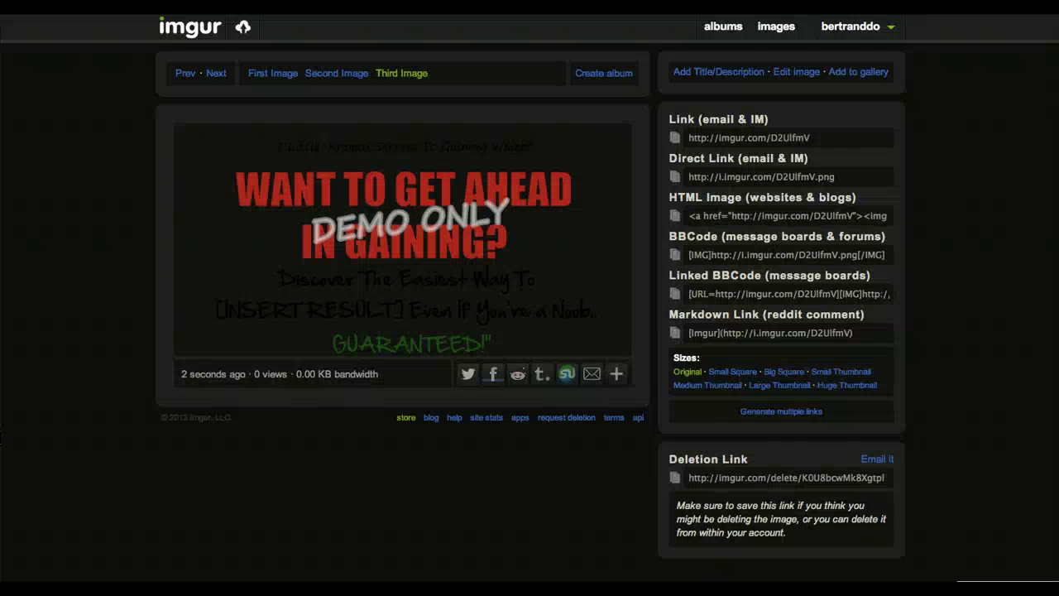
# Step: Copy the second image's direct link and insert i.imgur.com/ycWqle5.png as an [IMG] tag
pyautogui.click(354, 74)
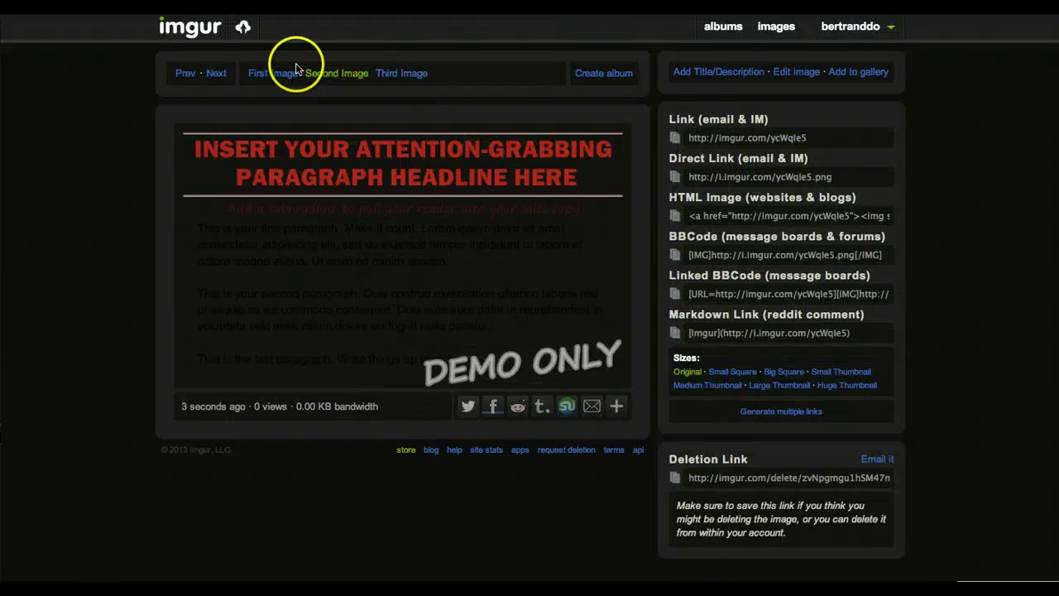
pyautogui.click(638, 178)
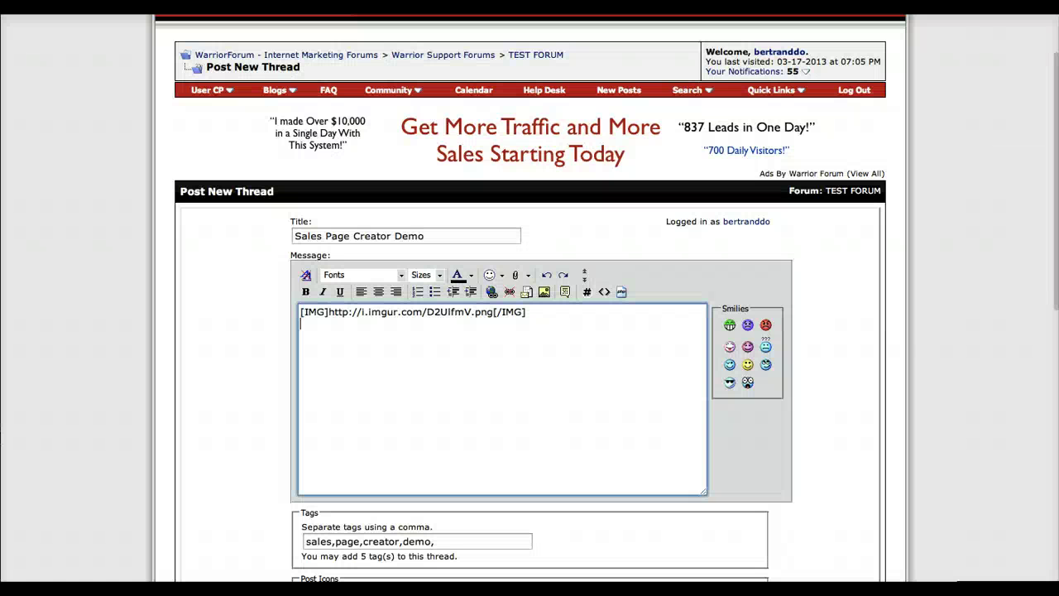
pyautogui.click(543, 293)
pyautogui.rightClick(451, 203)
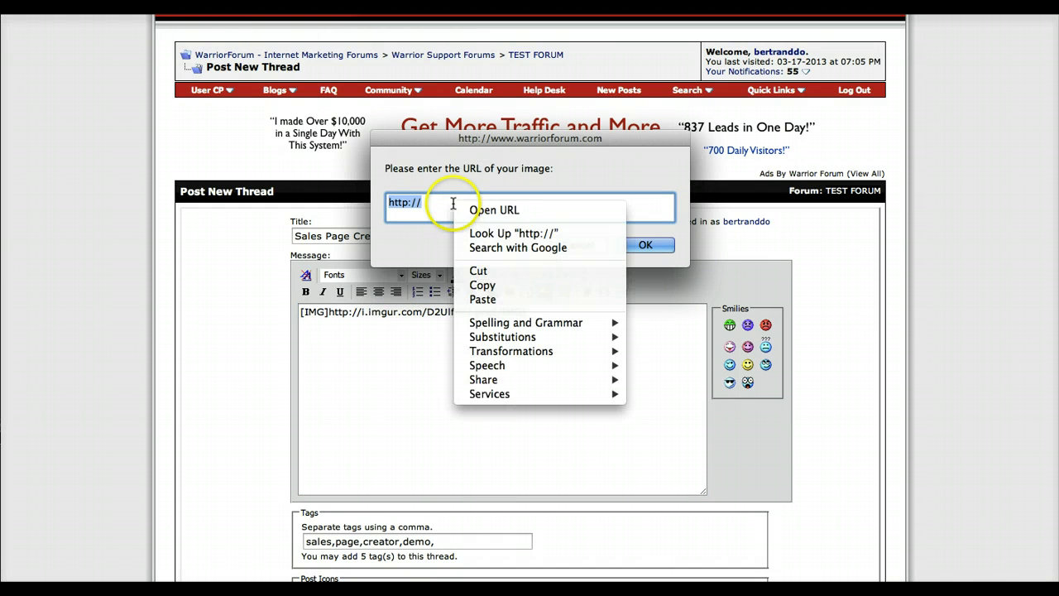
pyautogui.click(515, 299)
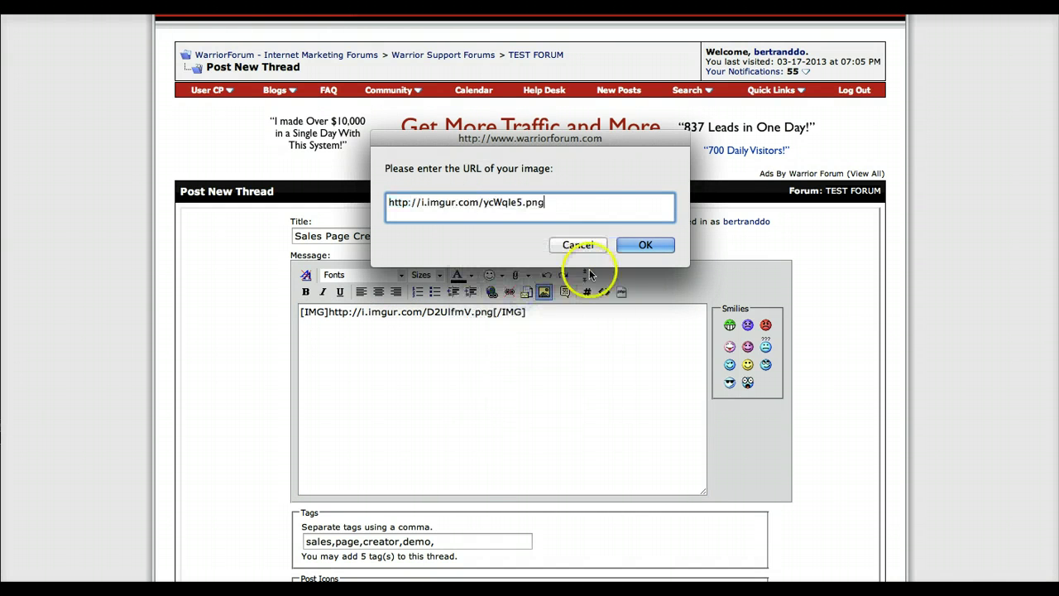
pyautogui.click(640, 249)
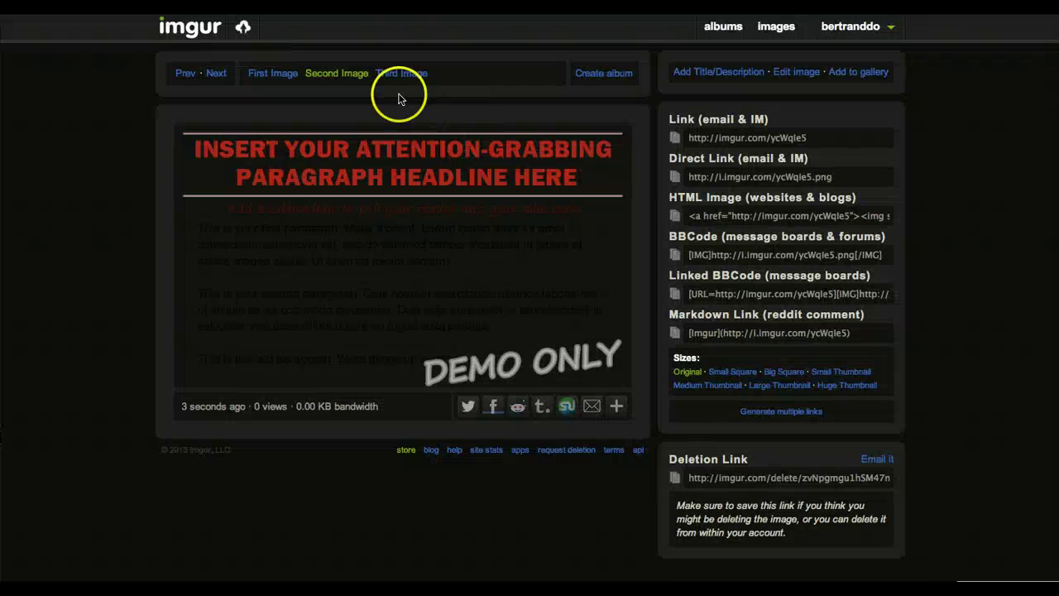
# Step: Insert the bullet-list image i.imgur.com/rAb8SOi.png as a third [IMG] tag on a new line
pyautogui.click(282, 75)
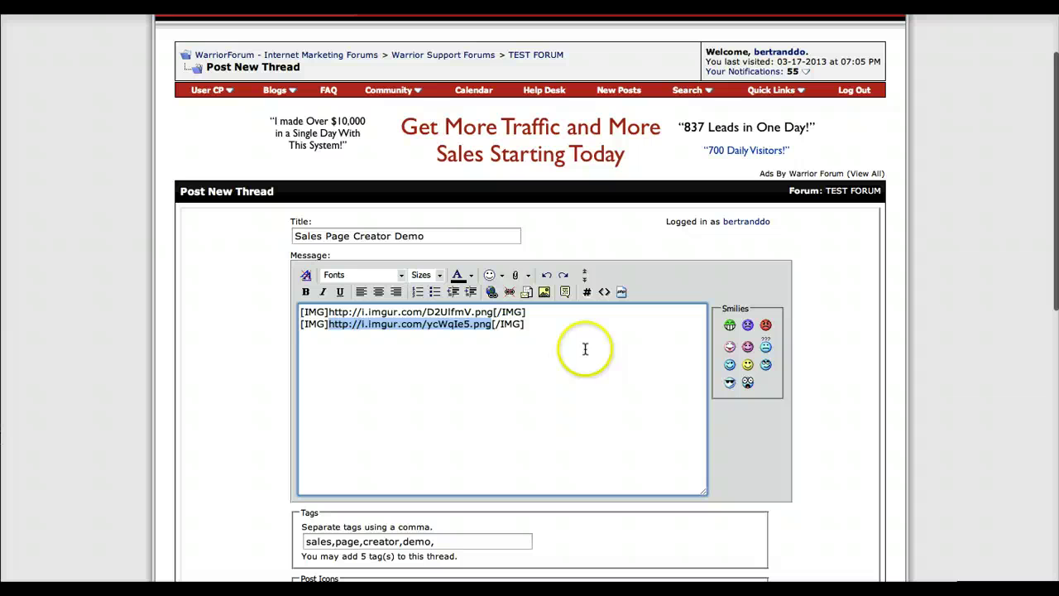
pyautogui.click(584, 339)
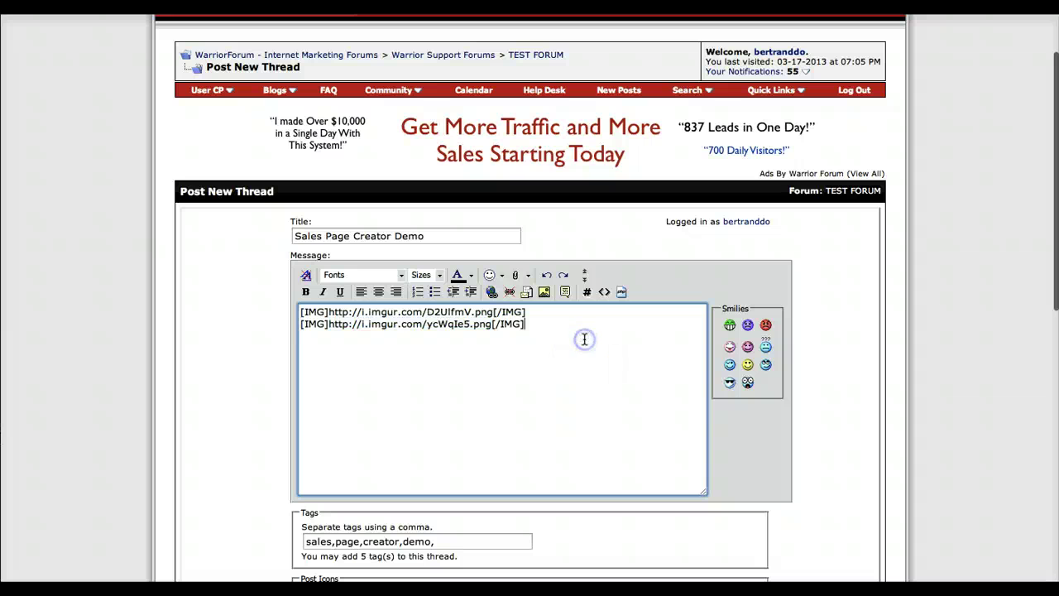
pyautogui.press('Return')
pyautogui.click(544, 293)
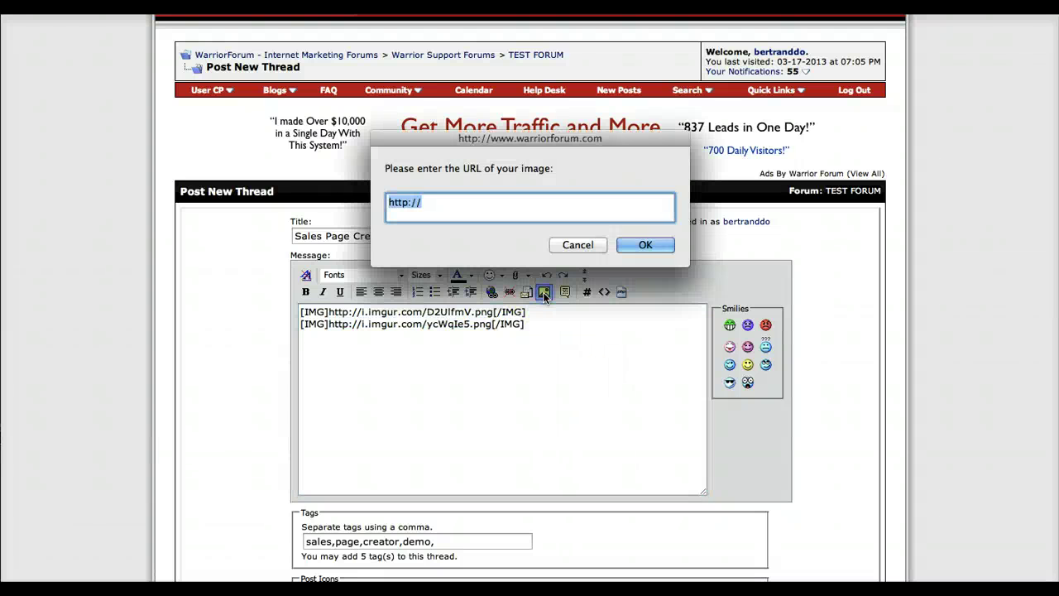
pyautogui.press('super+v')
pyautogui.click(635, 248)
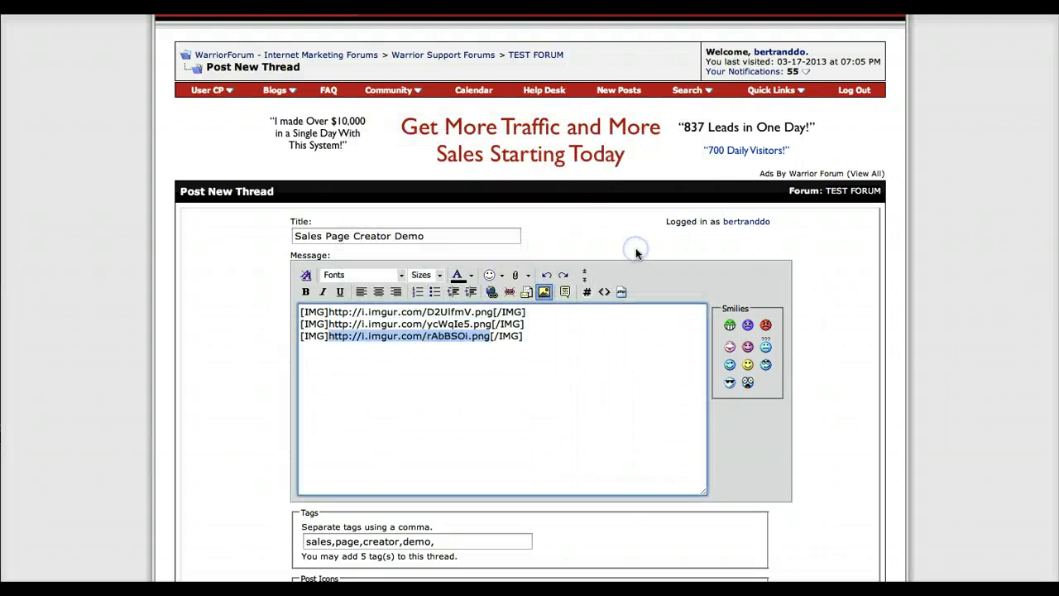
pyautogui.click(599, 350)
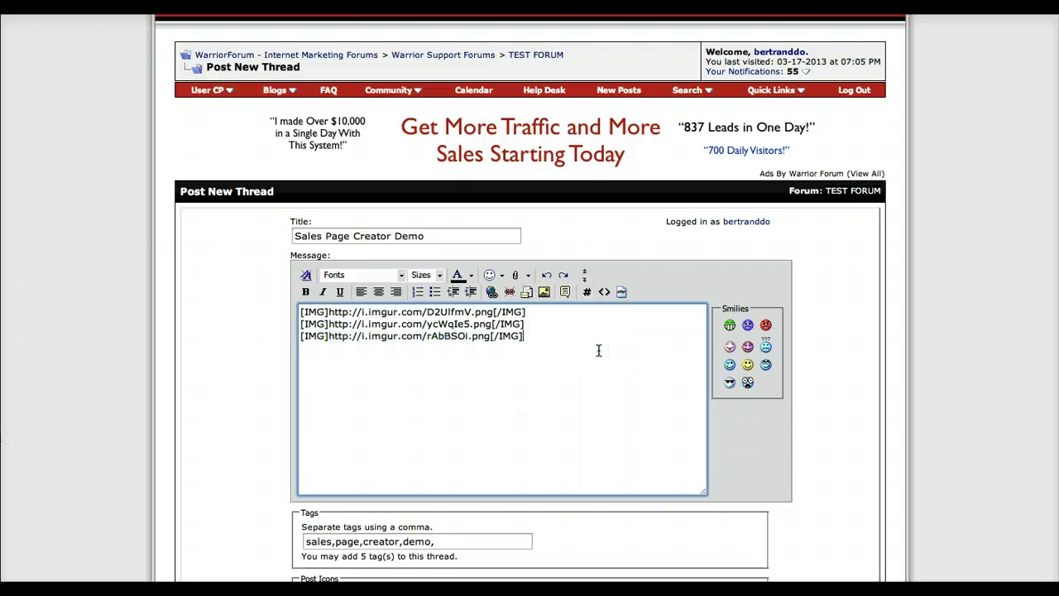
pyautogui.click(589, 356)
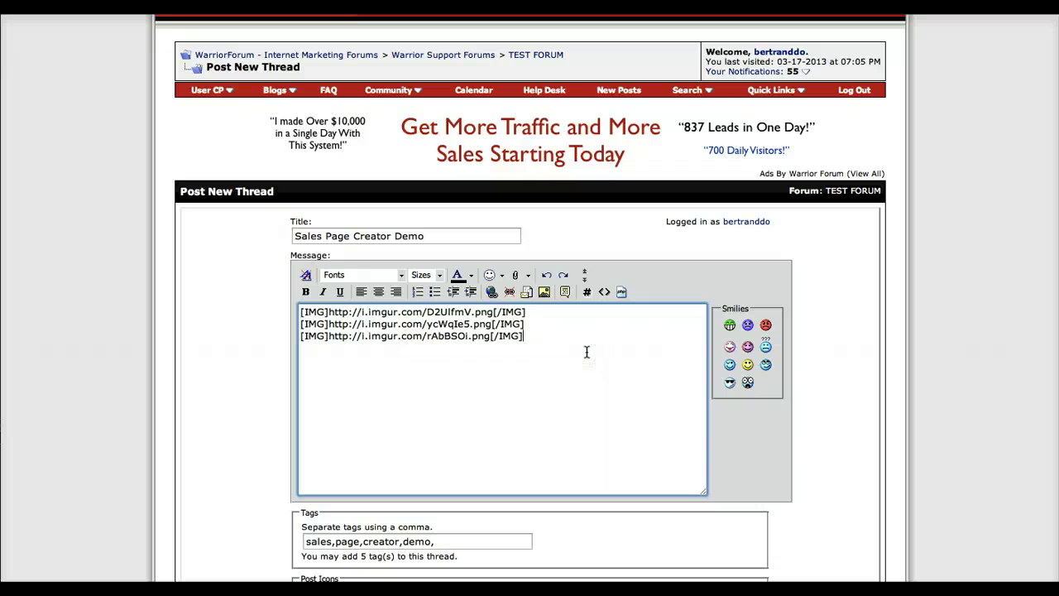
# Step: Wrap the three imgur IMG tags in a single [CENTER] block in the message
pyautogui.moveTo(587, 352); pyautogui.dragTo(279, 296)
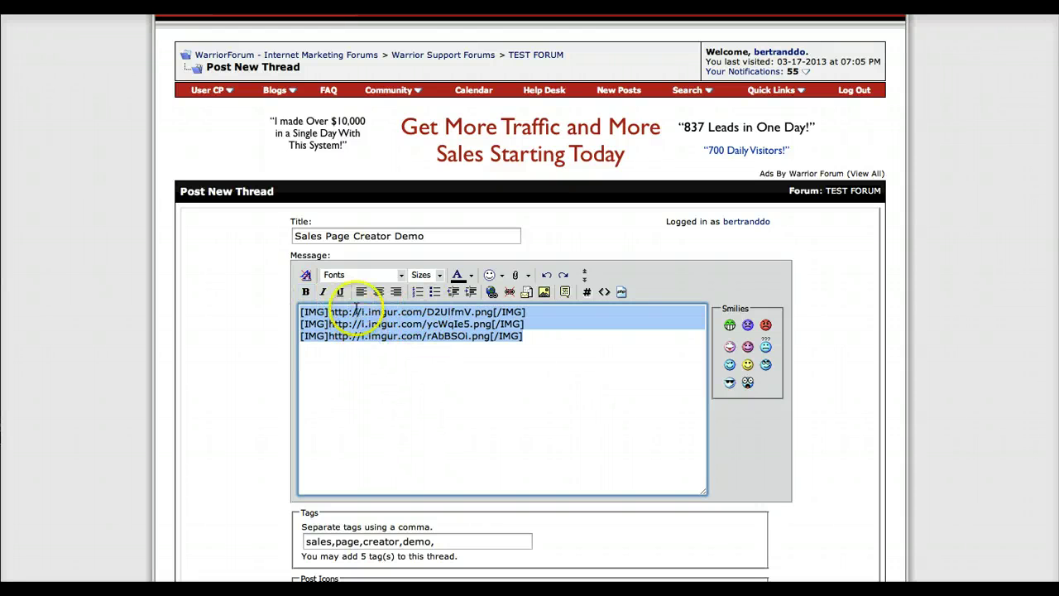
pyautogui.click(380, 292)
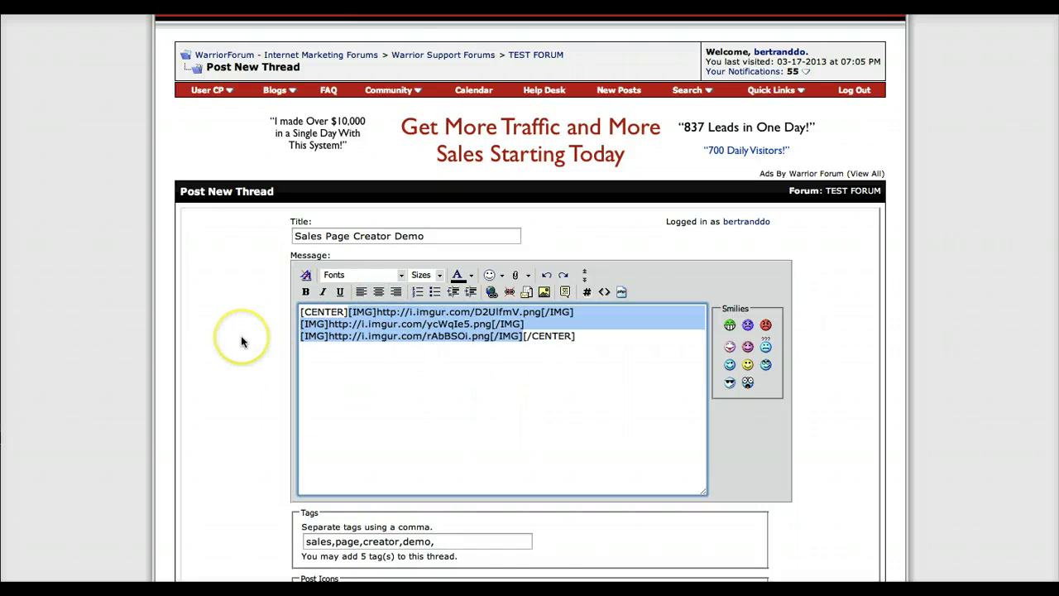
pyautogui.scroll(-2, 241, 335)
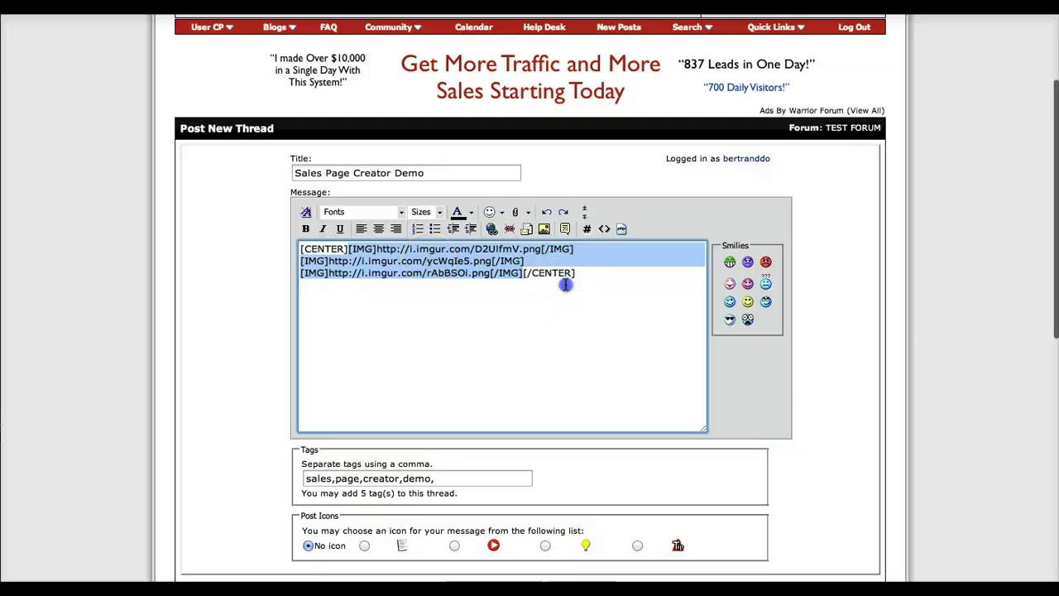
pyautogui.click(566, 284)
pyautogui.hotkey('ctrl', 'a')
pyautogui.click(378, 228)
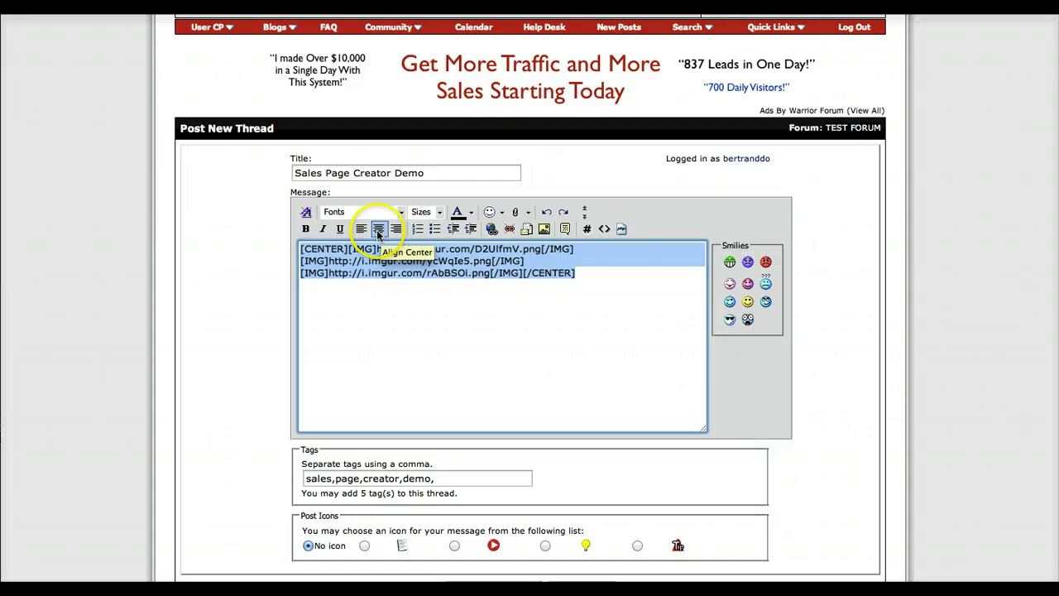
# Step: Submit the 'Sales Page Creator Demo' thread to Warrior Forum
pyautogui.click(515, 345)
pyautogui.scroll(-1, 515, 345)
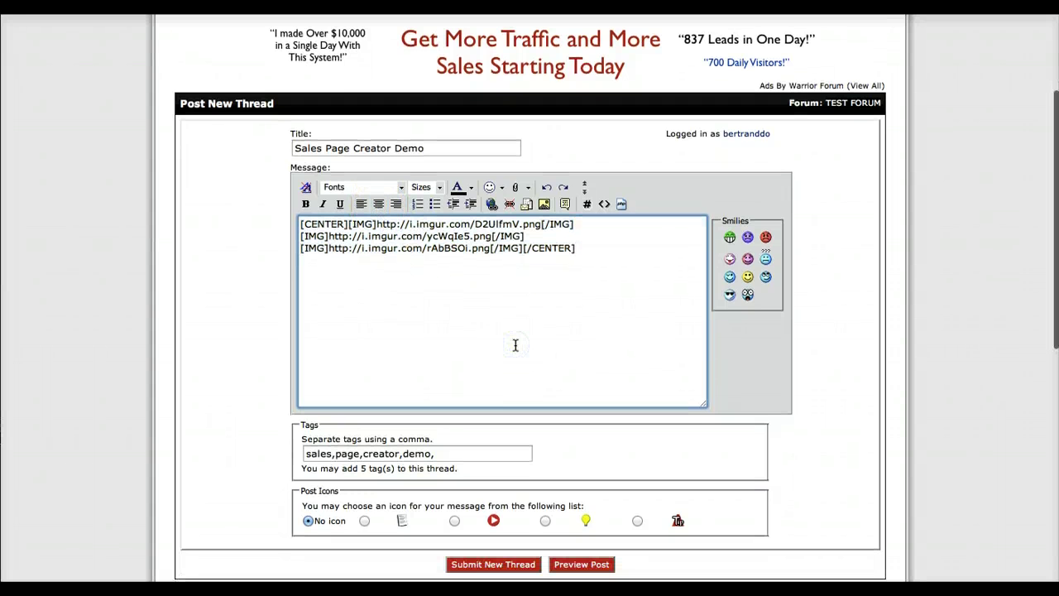
pyautogui.scroll(-1, 515, 345)
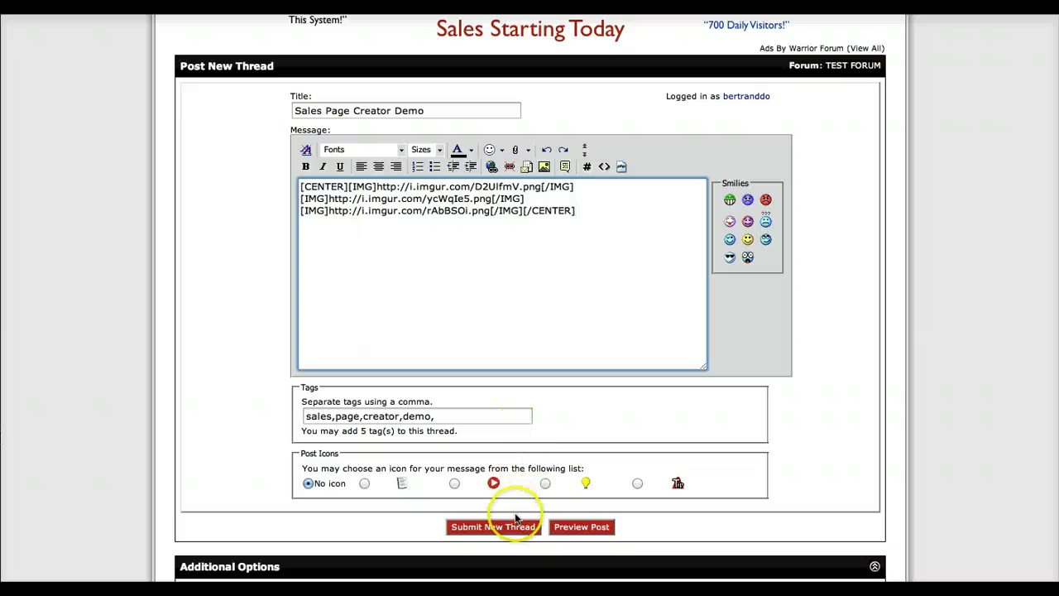
pyautogui.click(521, 529)
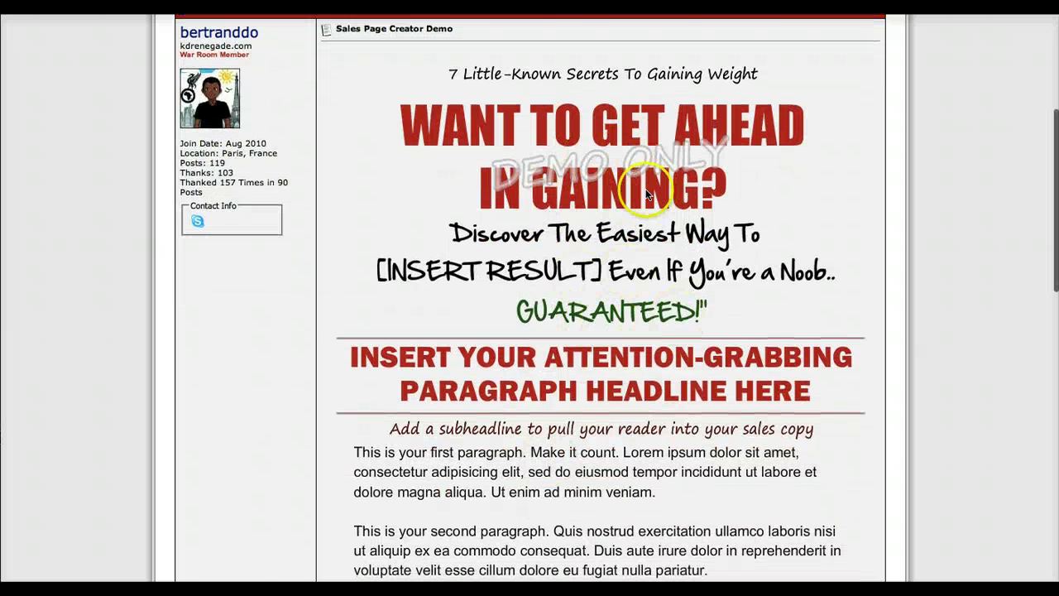
# Step: Scroll through the posted thread to check the headline, paragraph headline and red bullet-list graphics
pyautogui.scroll(-5, 647, 194)
pyautogui.scroll(-5, 636, 195)
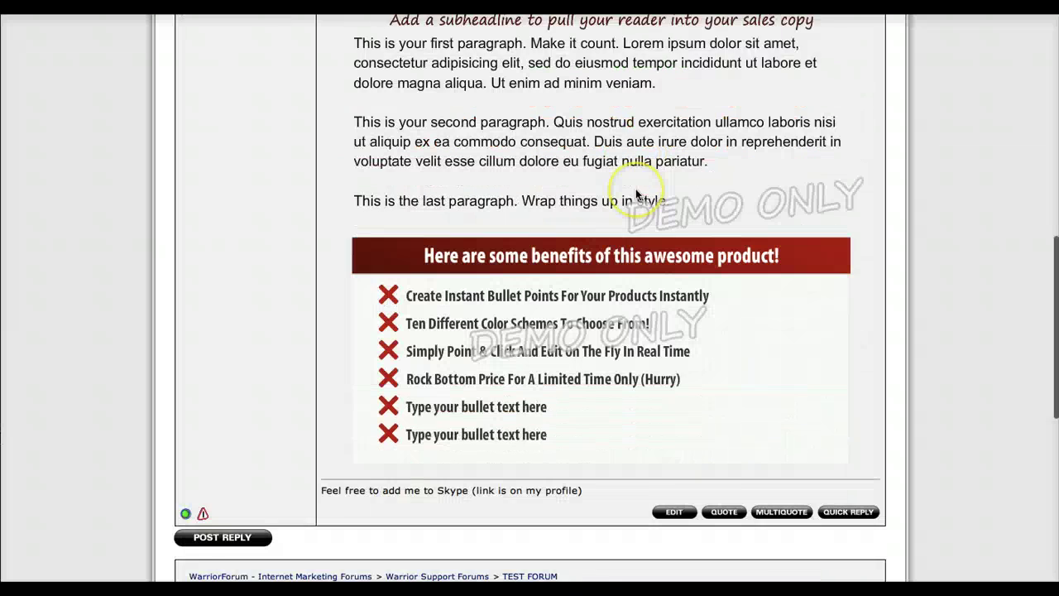
pyautogui.scroll(-1, 635, 194)
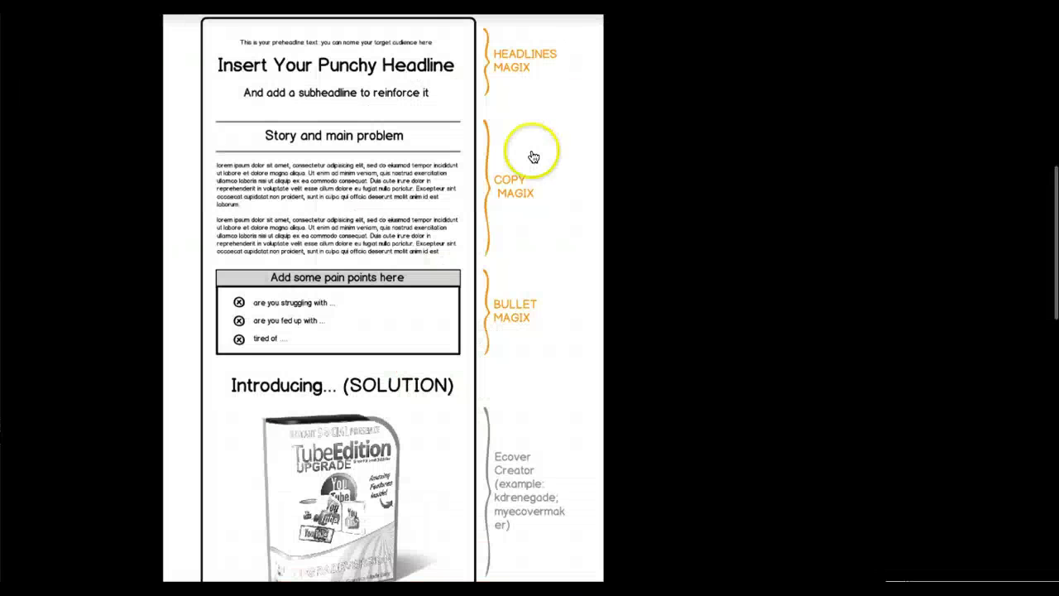
# Step: Scroll the sales-page wireframe down to the benefits, testimonial and guarantee sections
pyautogui.scroll(4, 533, 157)
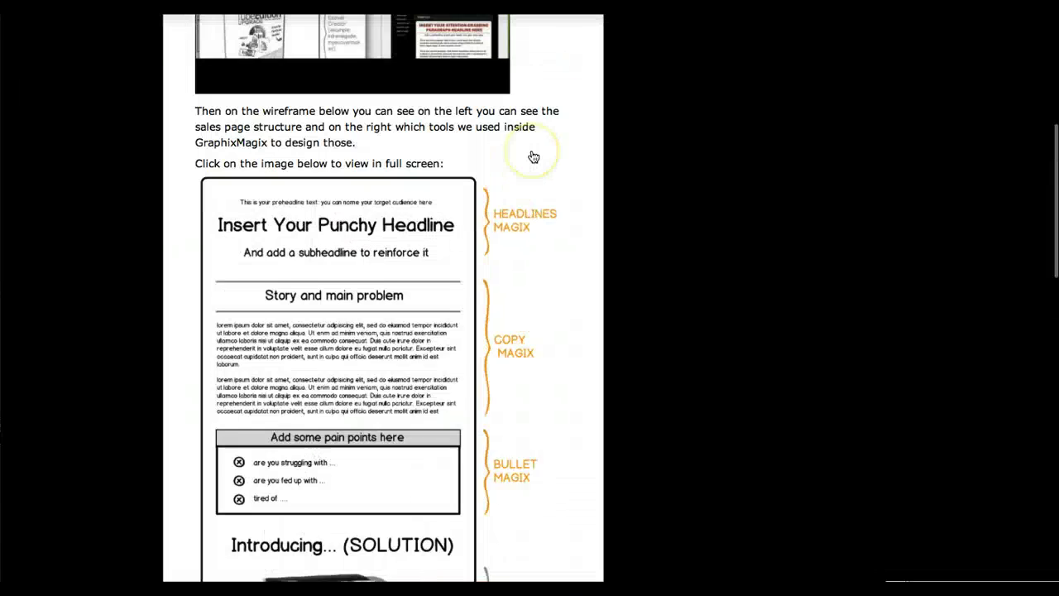
pyautogui.scroll(-5, 534, 157)
pyautogui.scroll(1, 534, 157)
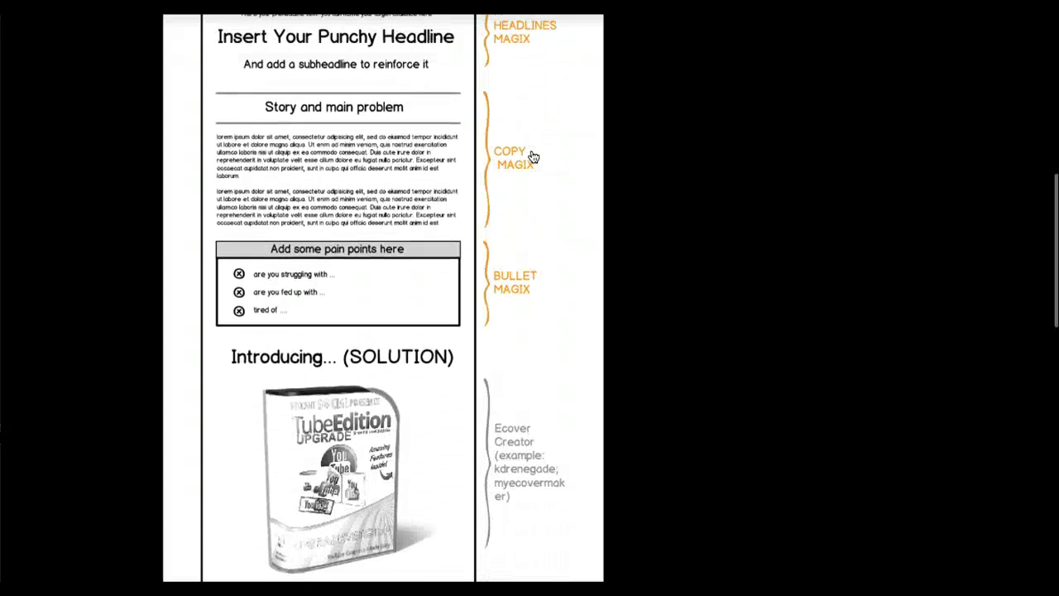
pyautogui.scroll(1, 534, 157)
pyautogui.scroll(-4, 533, 156)
pyautogui.scroll(1, 532, 156)
pyautogui.scroll(-1, 532, 159)
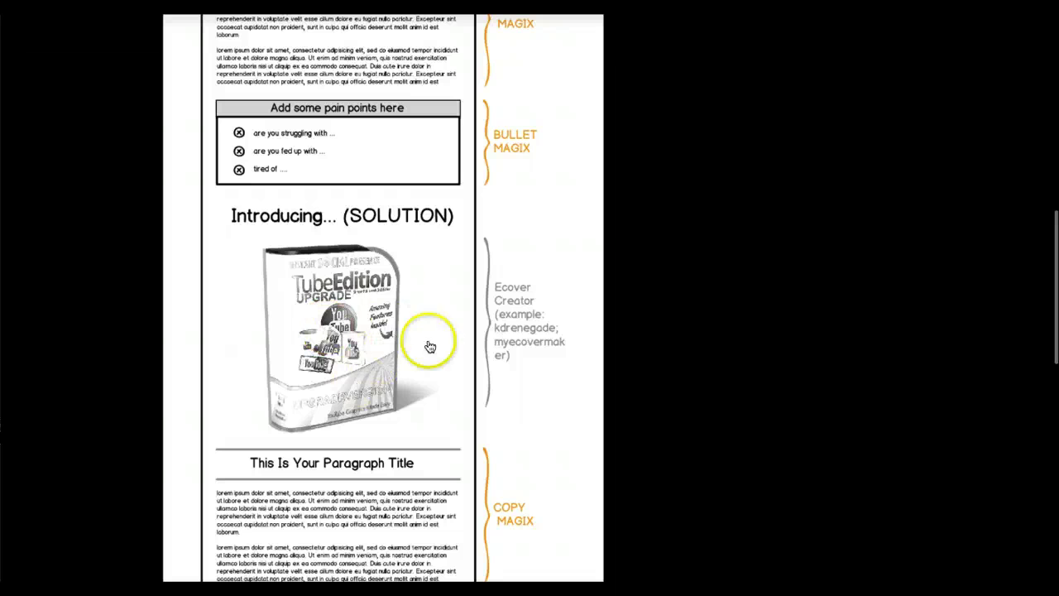
pyautogui.scroll(-4, 414, 338)
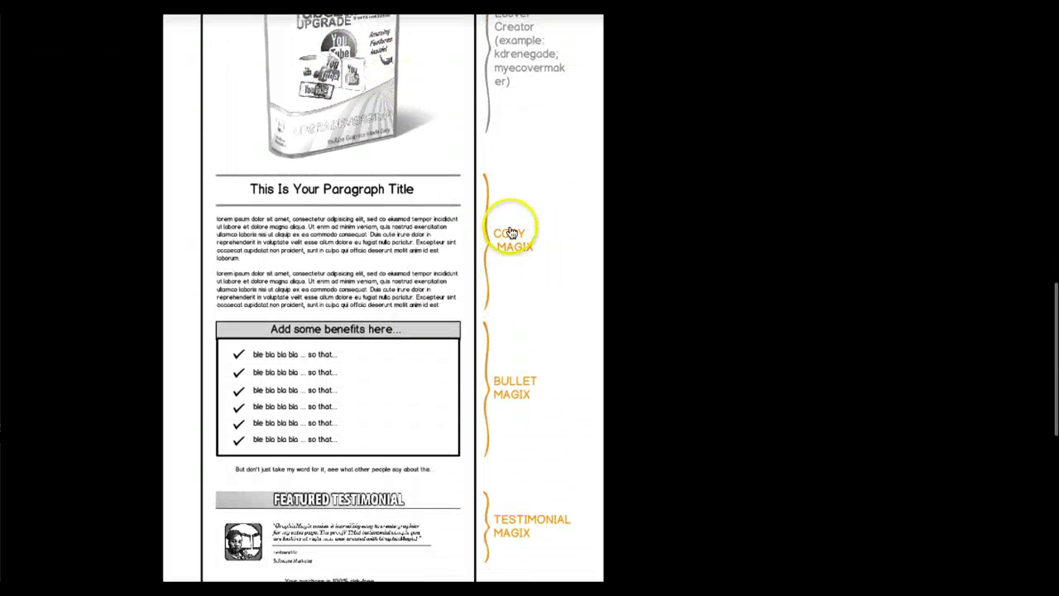
pyautogui.scroll(-3, 544, 279)
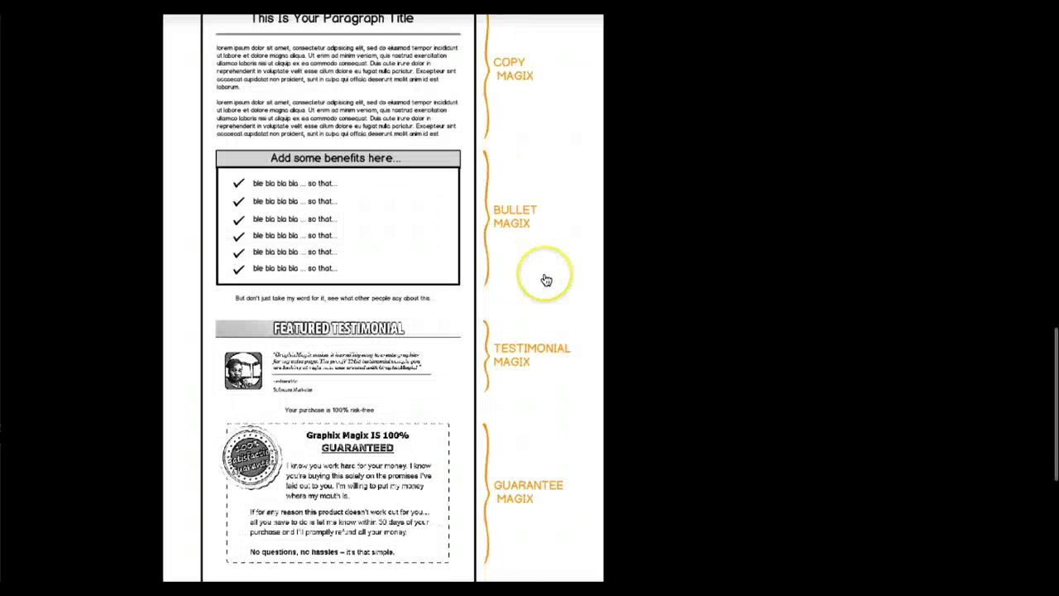
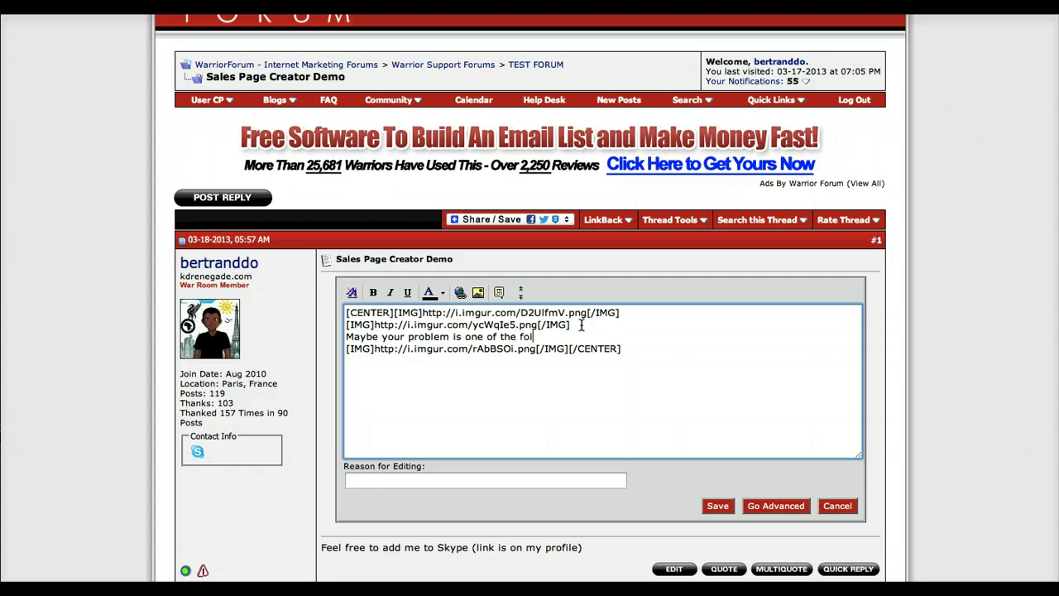
# Step: Save the post, review the line above the benefits image, and open the full Edit Post page
pyautogui.click(717, 502)
pyautogui.scroll(-8, 717, 505)
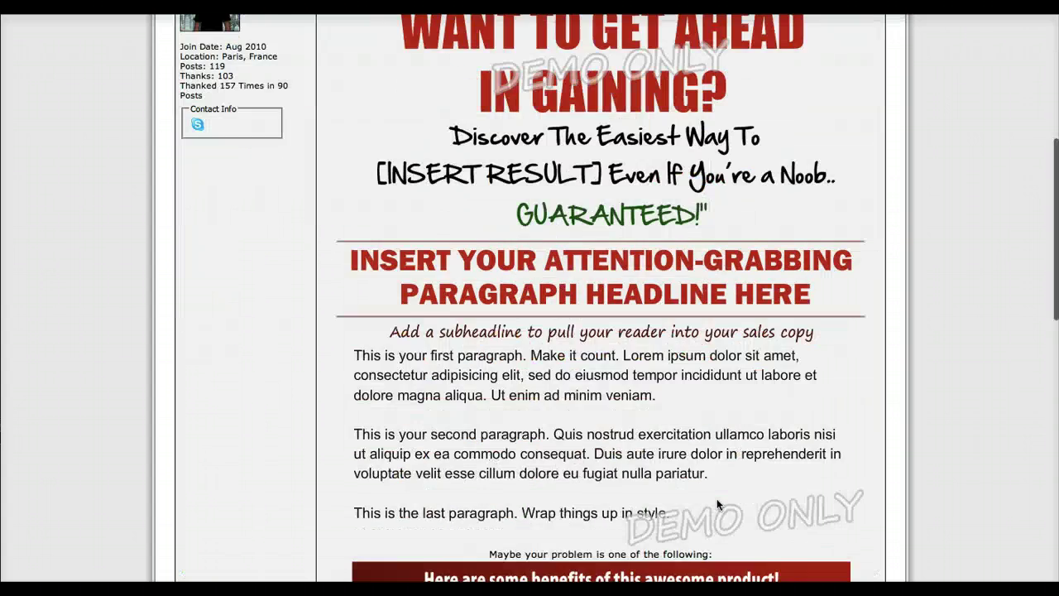
pyautogui.click(487, 343)
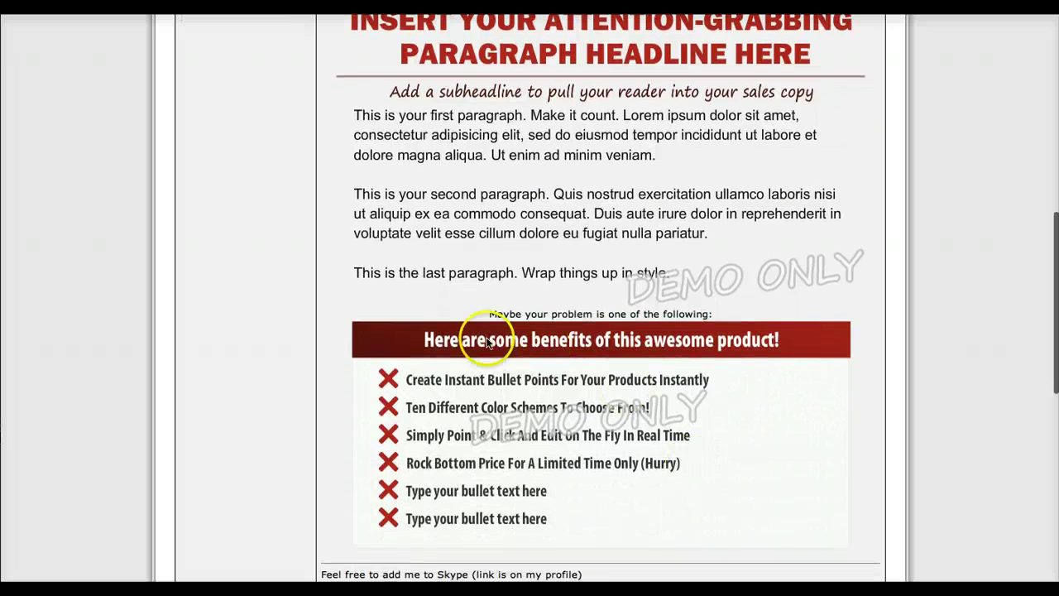
pyautogui.moveTo(493, 307); pyautogui.dragTo(713, 313)
pyautogui.scroll(-3, 638, 320)
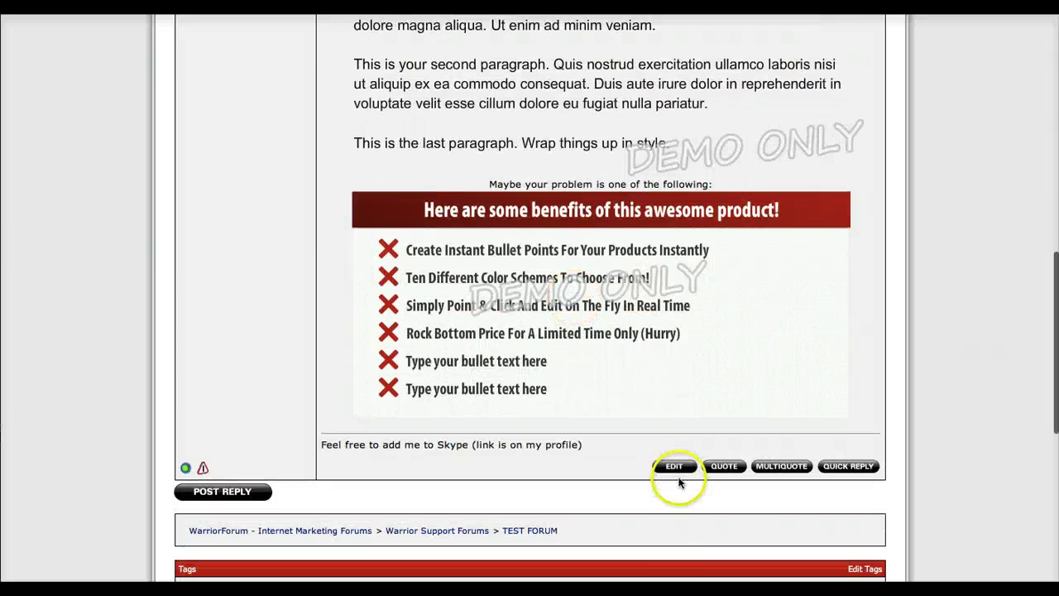
pyautogui.click(675, 466)
pyautogui.click(763, 506)
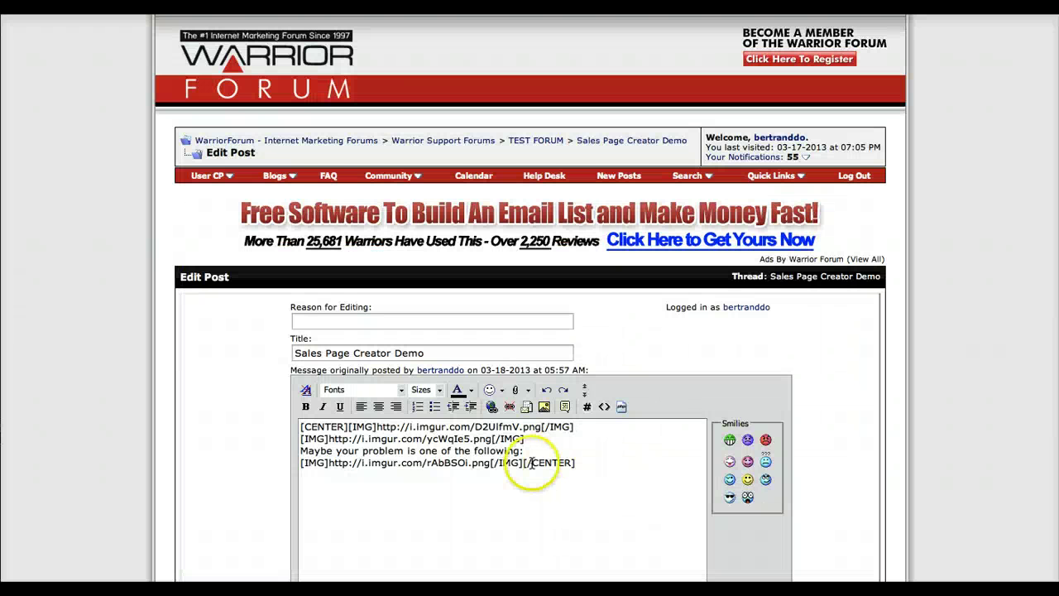
# Step: Set the 'Maybe your problem is one of the following:' line to text size 4
pyautogui.scroll(-1, 514, 438)
pyautogui.moveTo(533, 409); pyautogui.dragTo(299, 414)
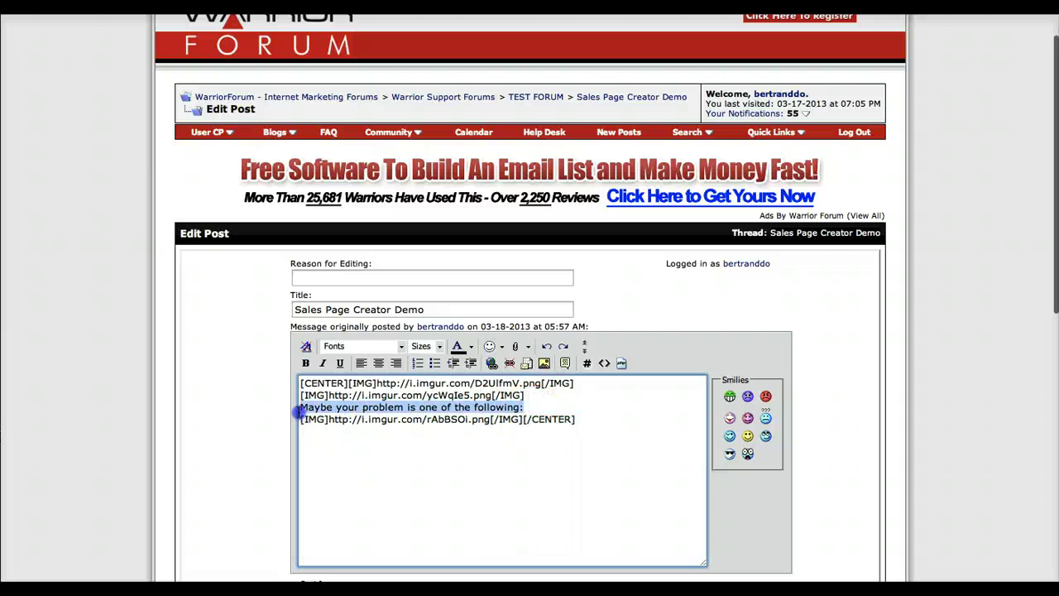
pyautogui.click(420, 346)
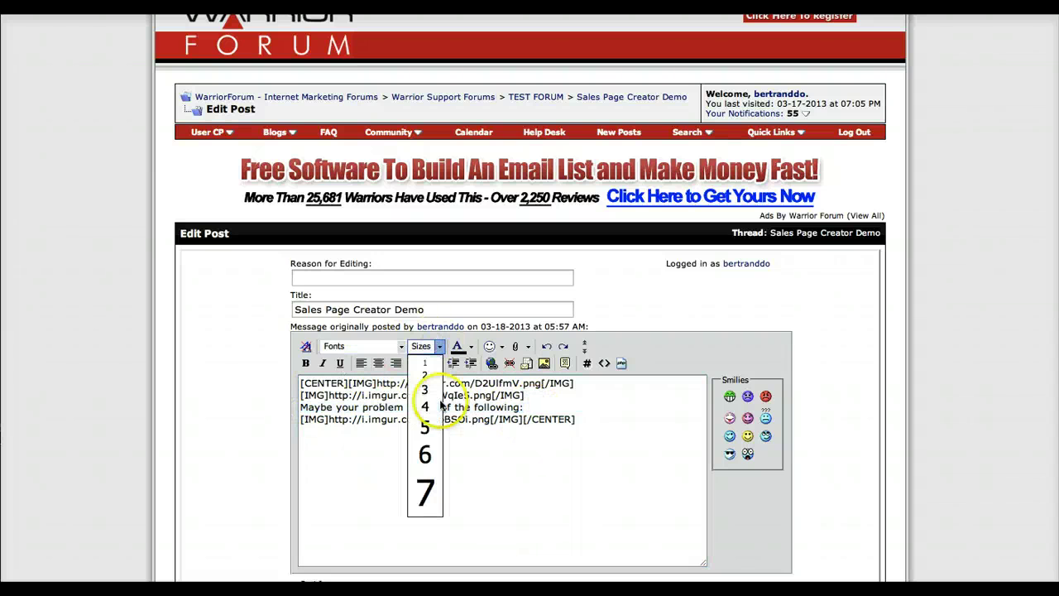
pyautogui.click(436, 409)
# Step: Review the enlarged line above the benefits image in the post
pyautogui.scroll(-5, 507, 484)
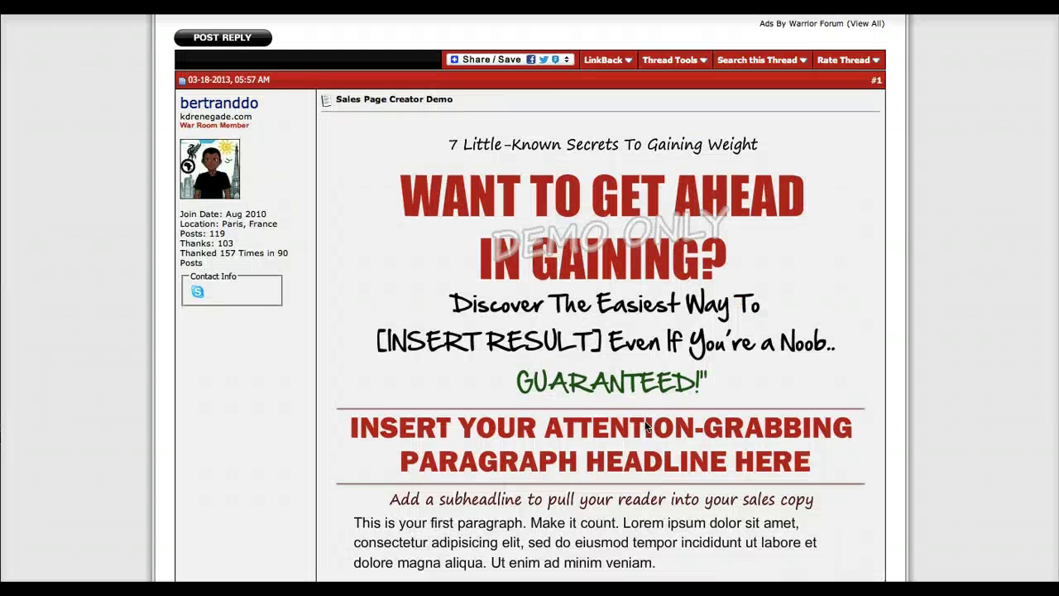
pyautogui.scroll(-5, 538, 381)
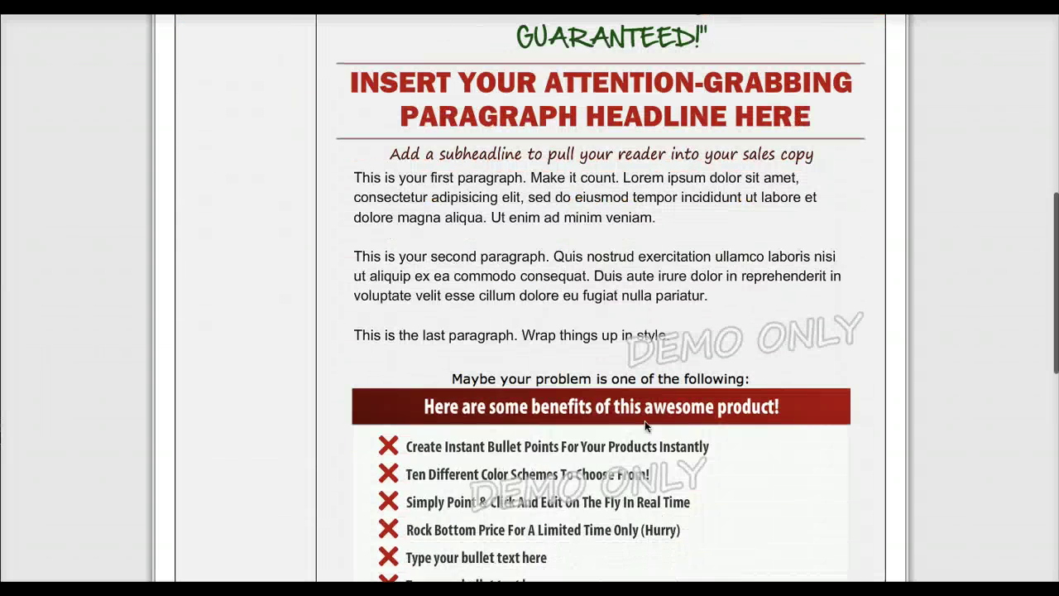
pyautogui.moveTo(451, 378)
pyautogui.mouseDown()
pyautogui.moveTo(756, 373)
pyautogui.moveTo(485, 366)
pyautogui.moveTo(464, 377)
pyautogui.mouseUp()
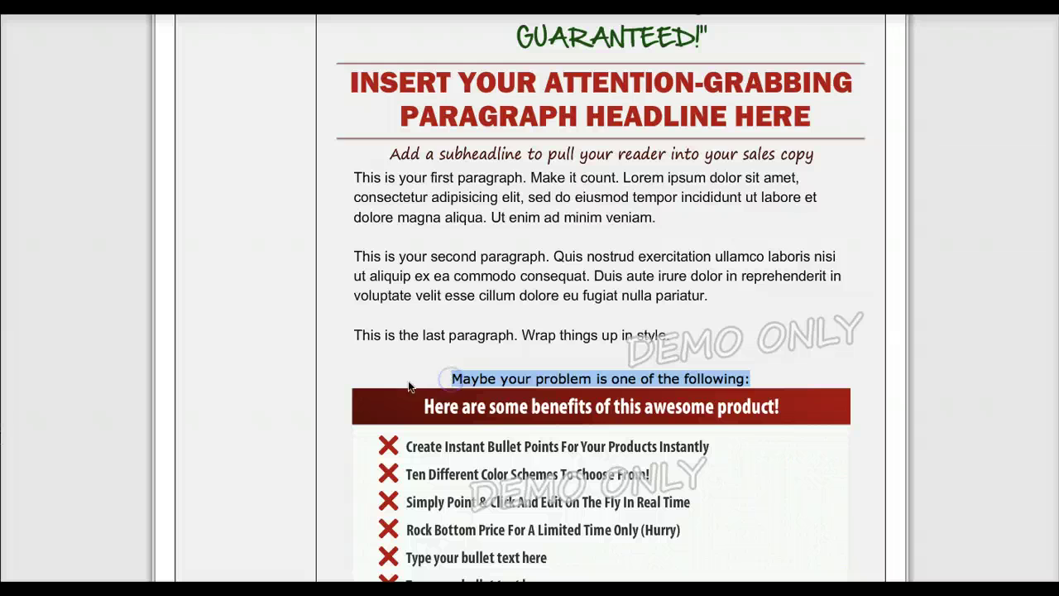
pyautogui.scroll(-2, 412, 386)
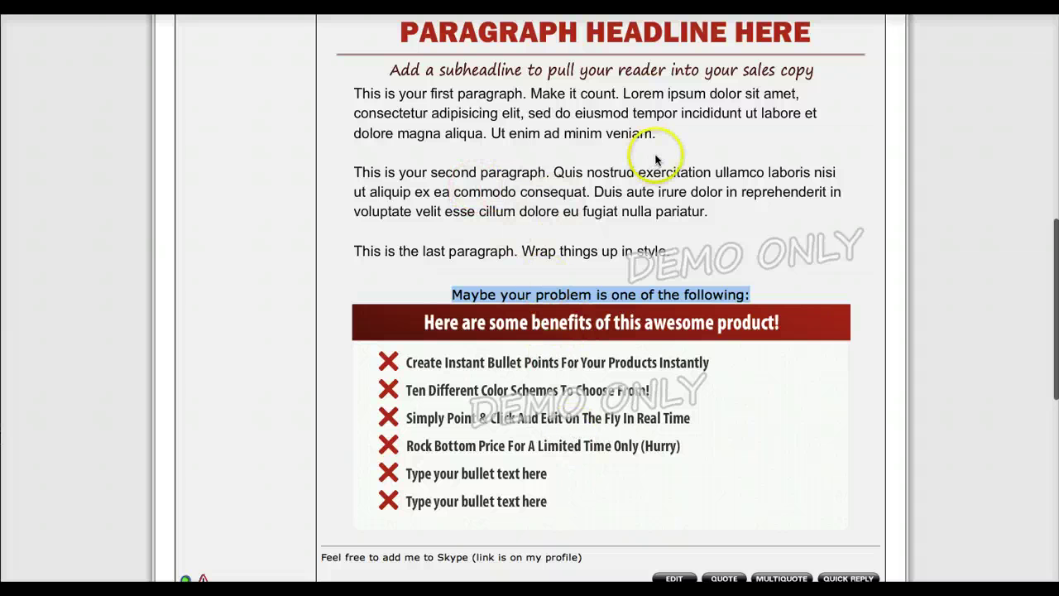
pyautogui.click(562, 300)
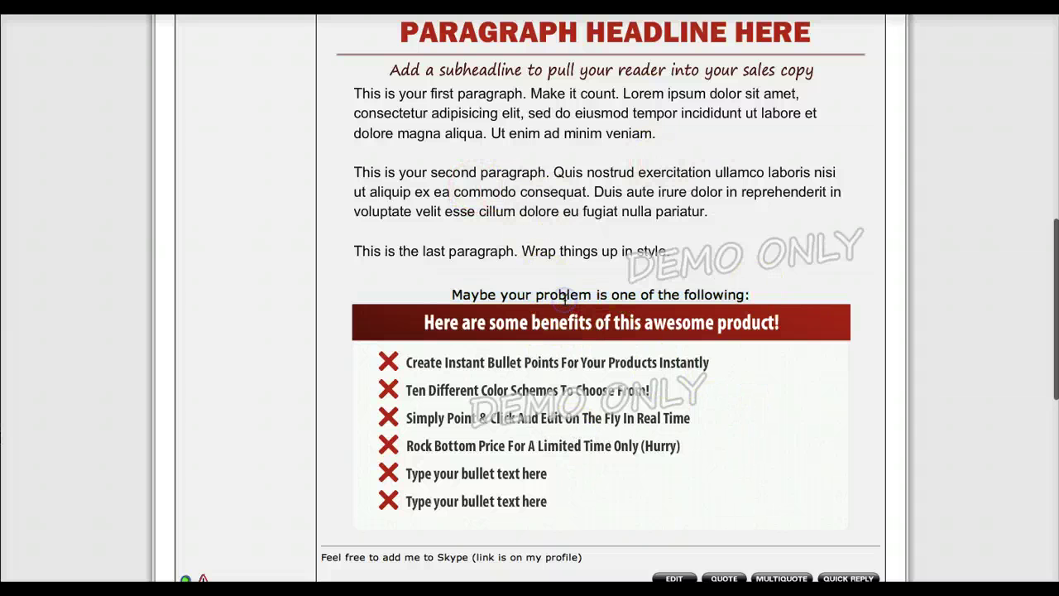
pyautogui.scroll(5, 564, 299)
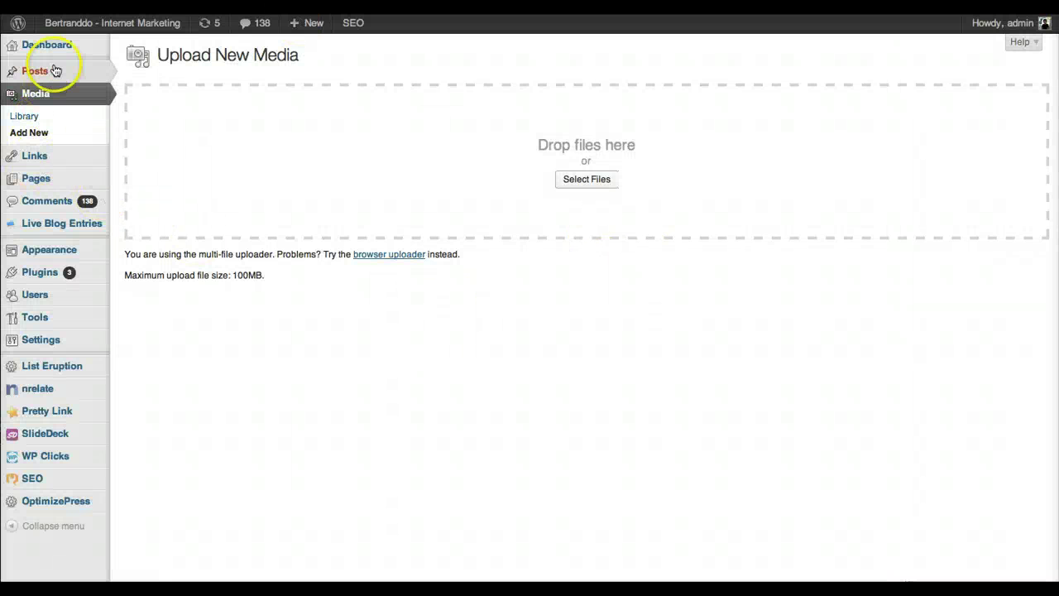
# Step: Upload snapshot-49.png from the Downloads folder to the WordPress media library
pyautogui.moveTo(54, 72)
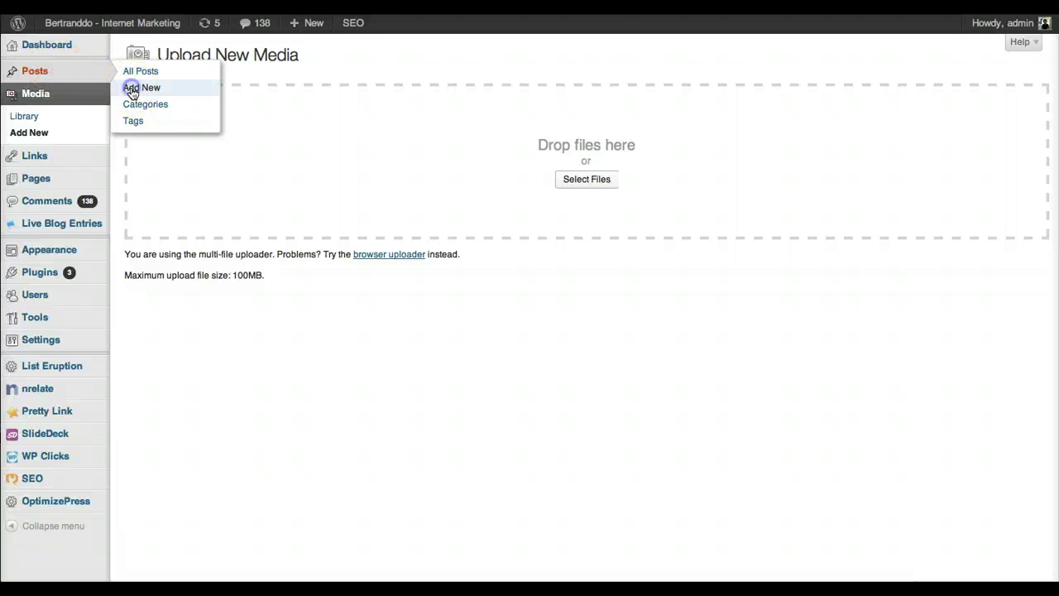
pyautogui.moveTo(350, 23)
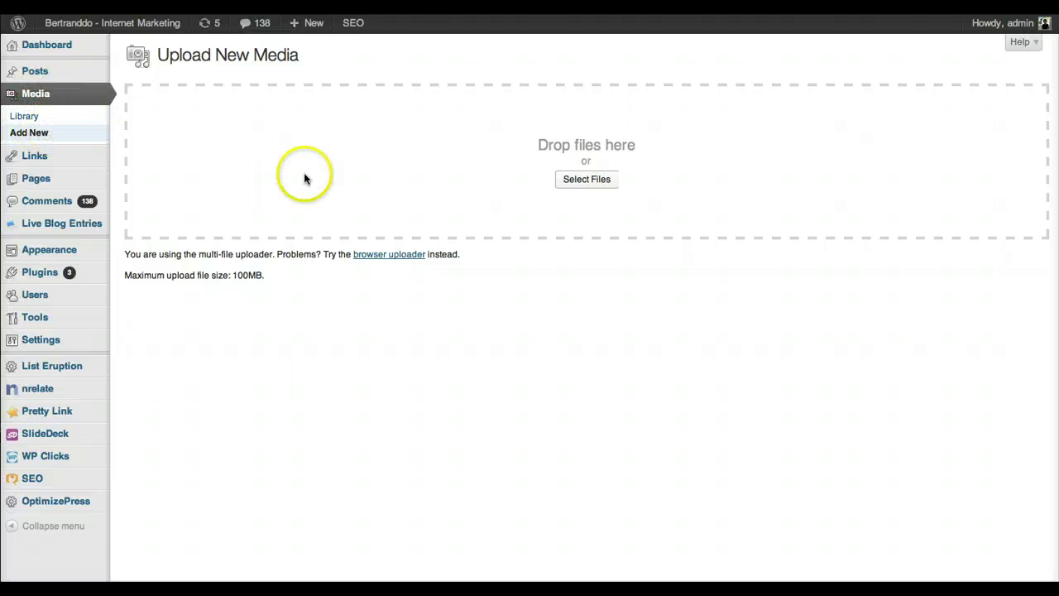
pyautogui.click(747, 567)
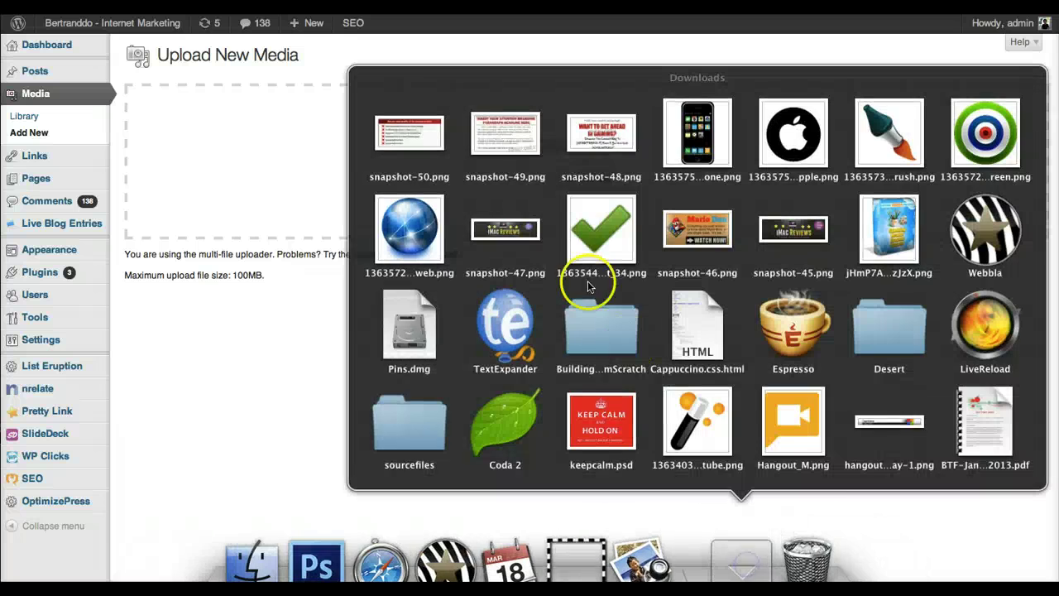
pyautogui.click(336, 207)
pyautogui.click(608, 175)
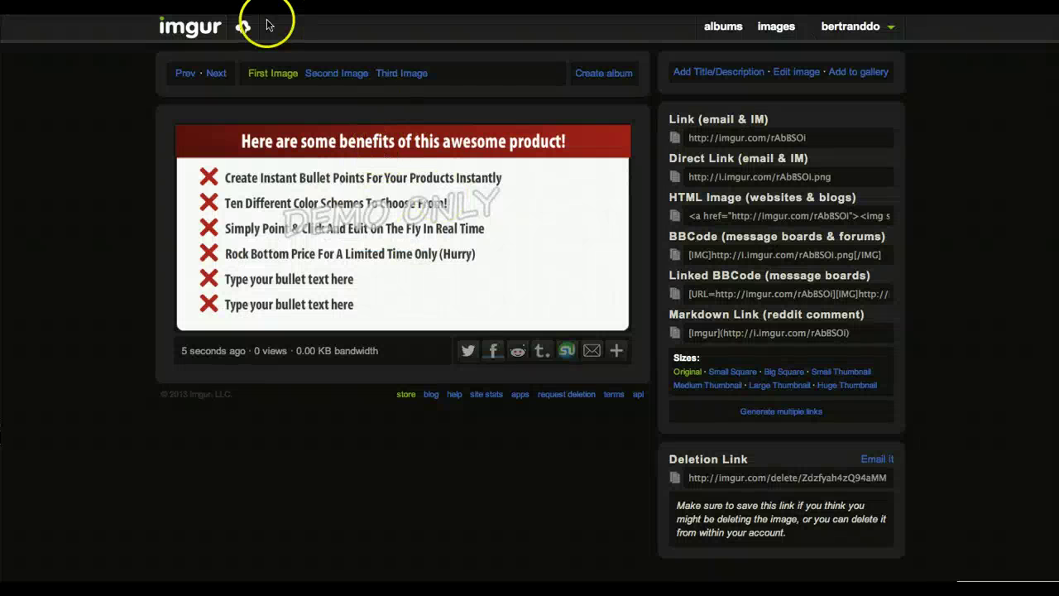
pyautogui.click(590, 258)
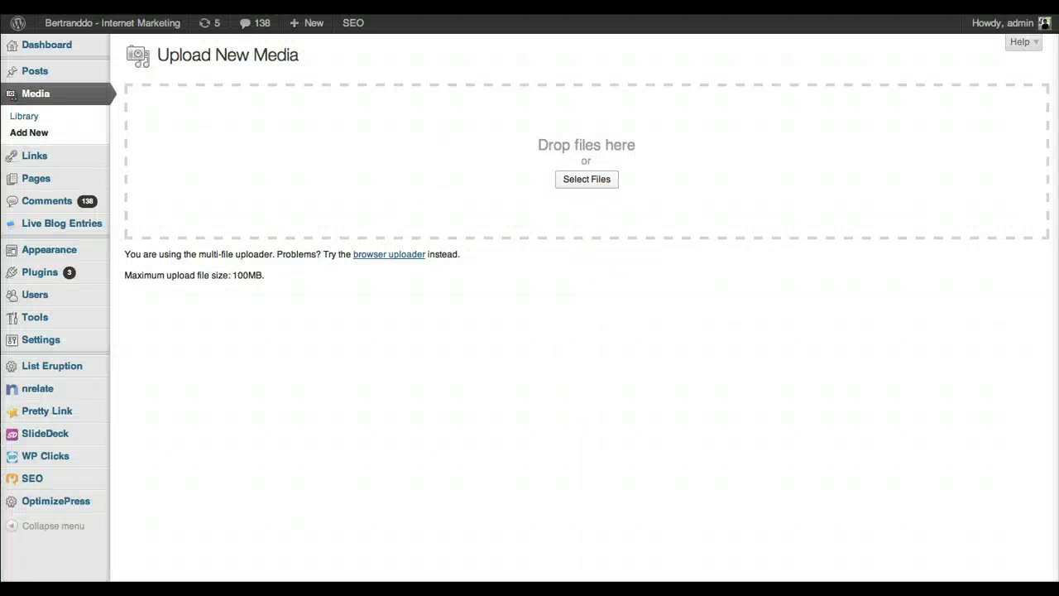
pyautogui.moveTo(794, 584)
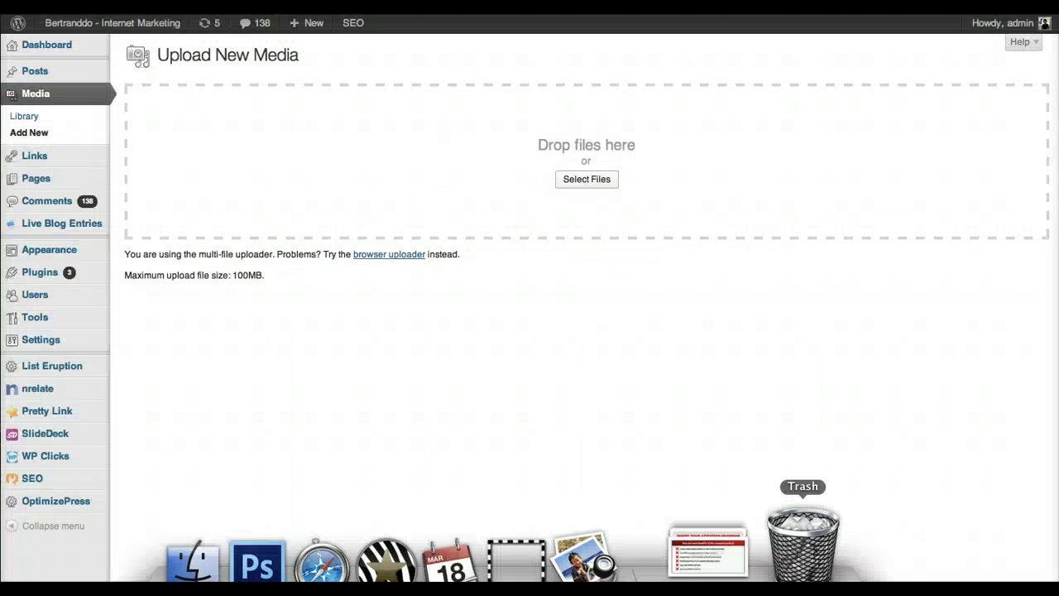
pyautogui.click(758, 584)
pyautogui.moveTo(414, 177); pyautogui.dragTo(612, 205)
pyautogui.click(752, 568)
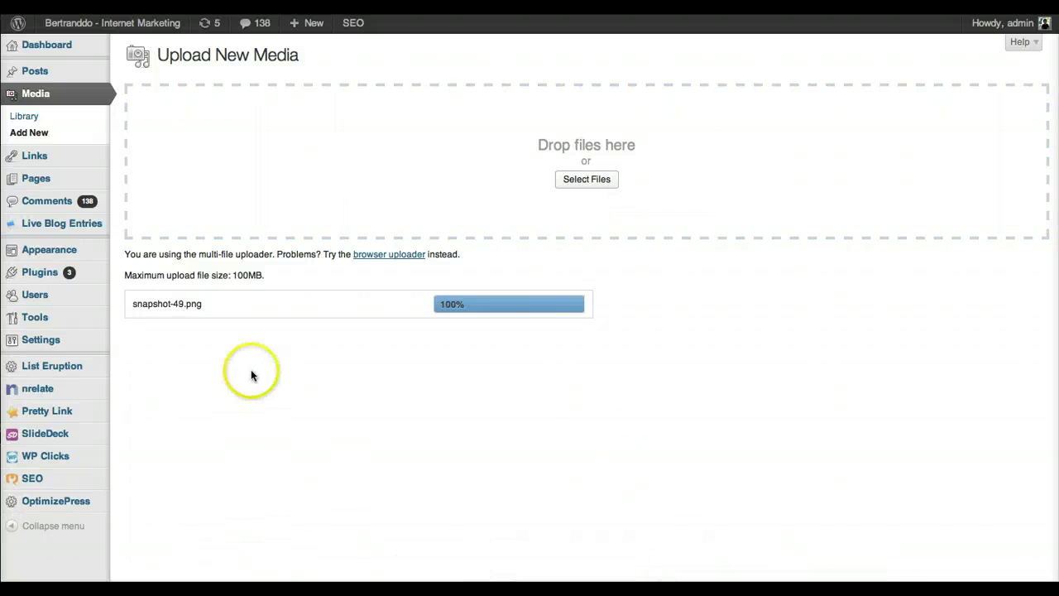
# Step: Upload snapshot-48.png and snapshot-50.png from Downloads to the media library
pyautogui.click(734, 546)
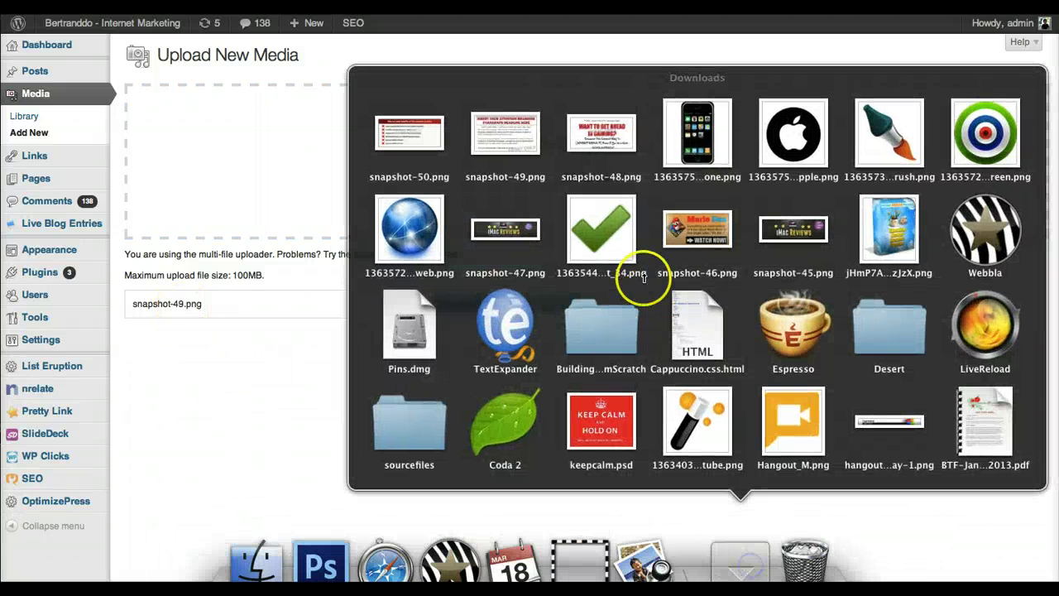
pyautogui.moveTo(574, 130); pyautogui.dragTo(417, 178)
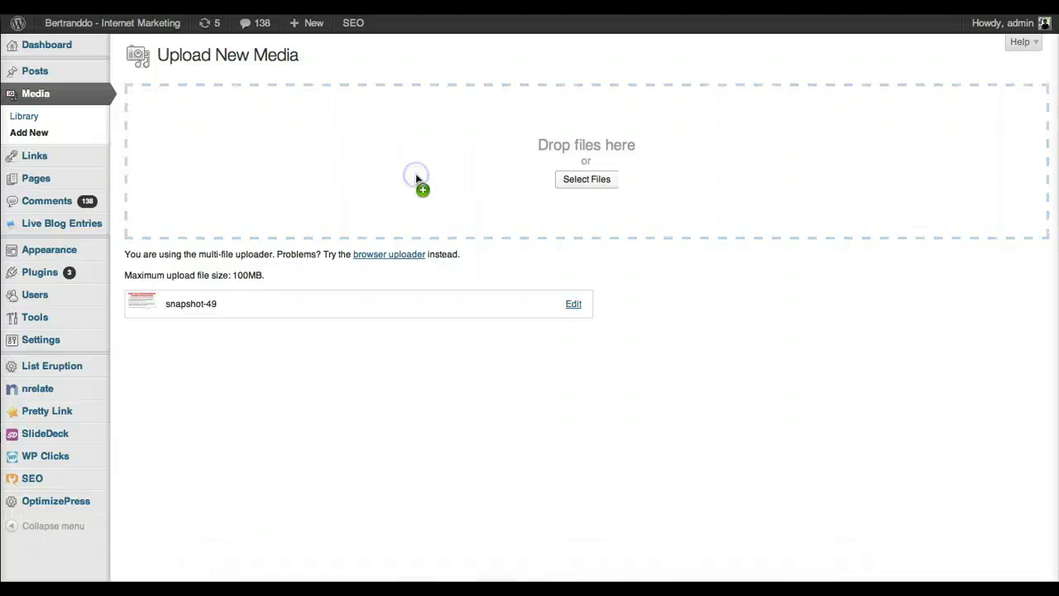
pyautogui.click(739, 559)
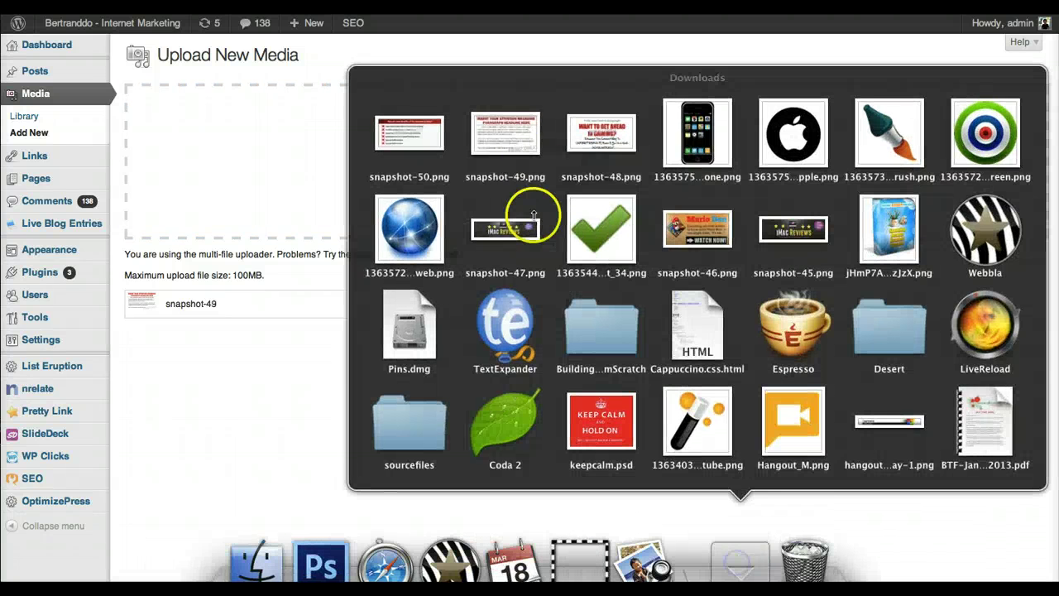
pyautogui.moveTo(590, 141); pyautogui.dragTo(504, 163)
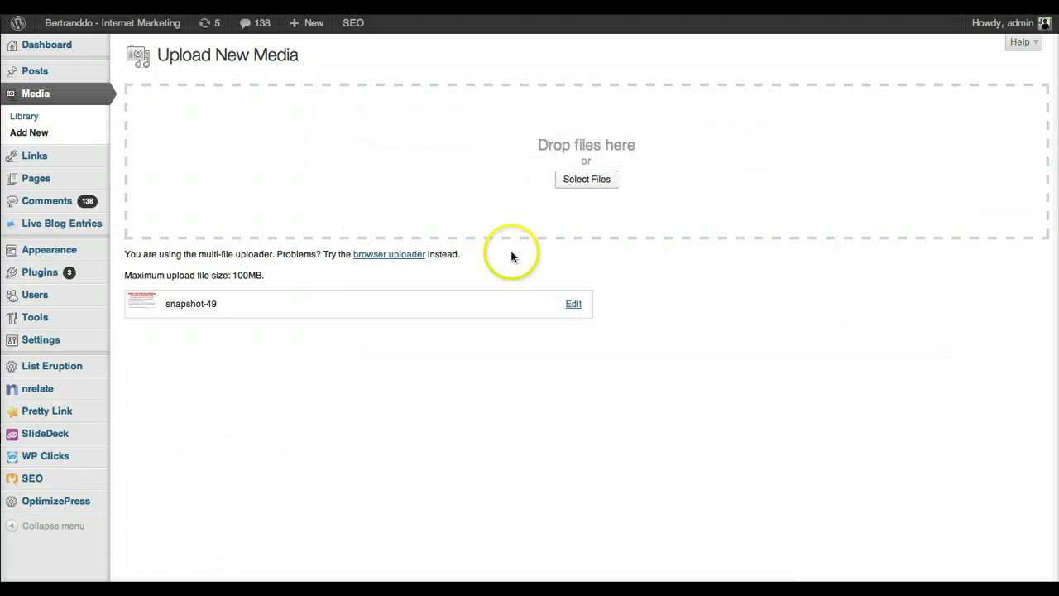
pyautogui.moveTo(698, 571)
pyautogui.click(739, 559)
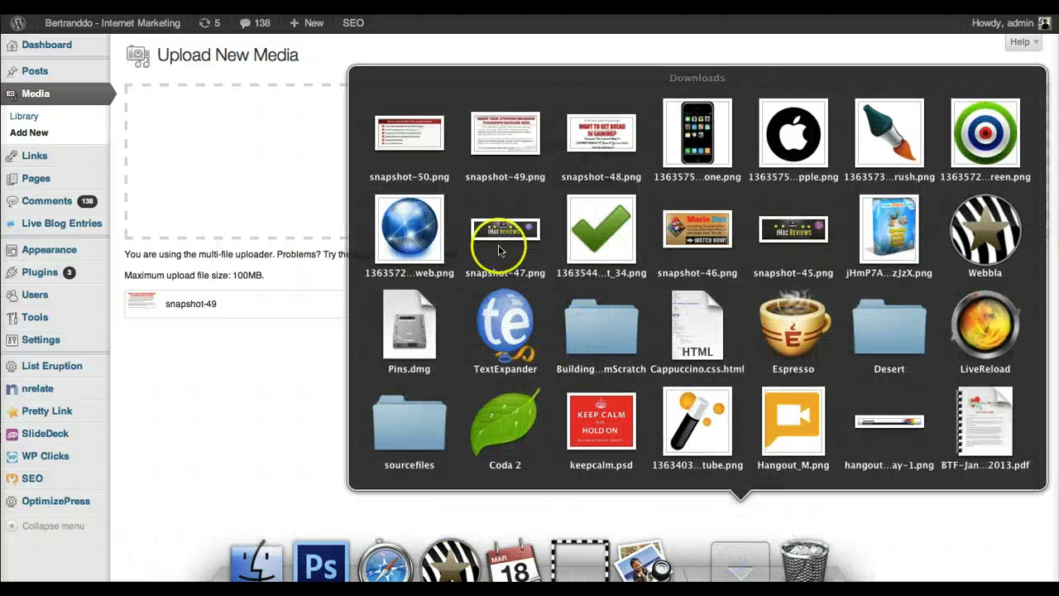
pyautogui.moveTo(416, 151); pyautogui.dragTo(501, 176)
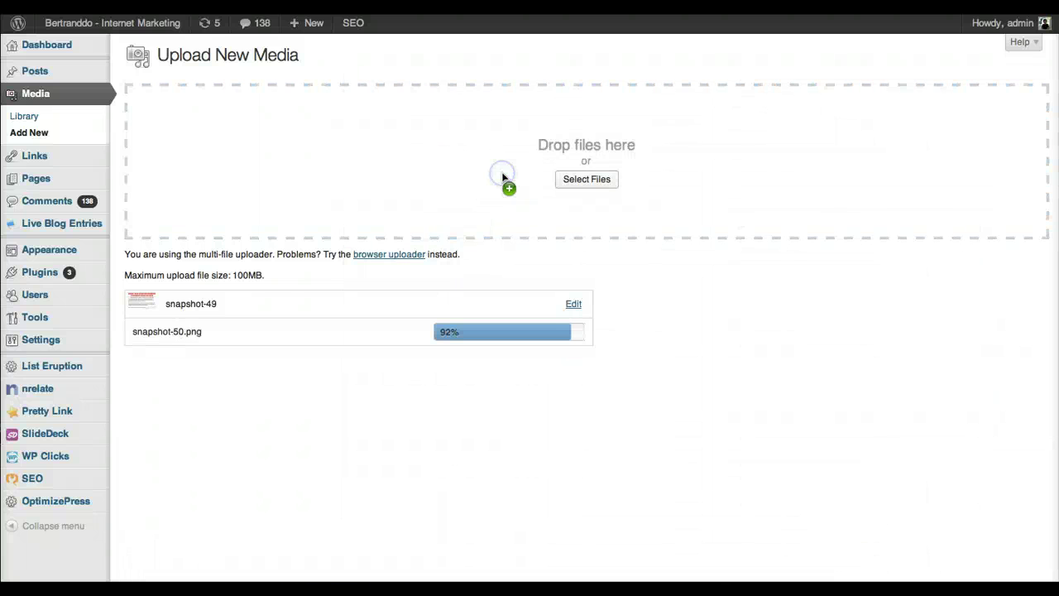
pyautogui.moveTo(650, 563)
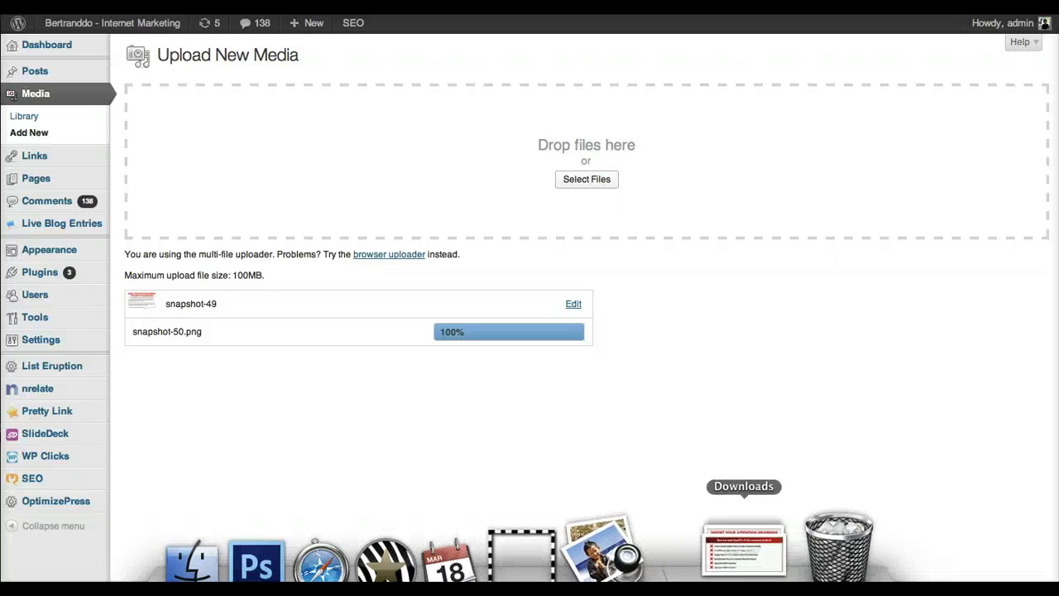
pyautogui.click(740, 563)
pyautogui.moveTo(584, 191); pyautogui.dragTo(542, 191)
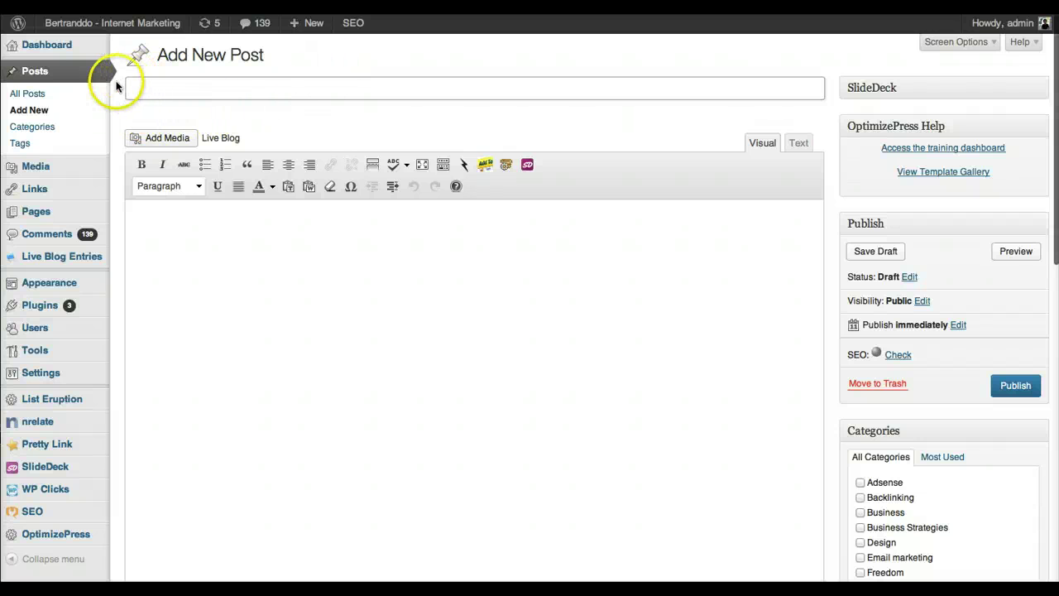
# Step: Start a new page titled 'My Sales Page' and open Add Media from its empty body
pyautogui.click(51, 50)
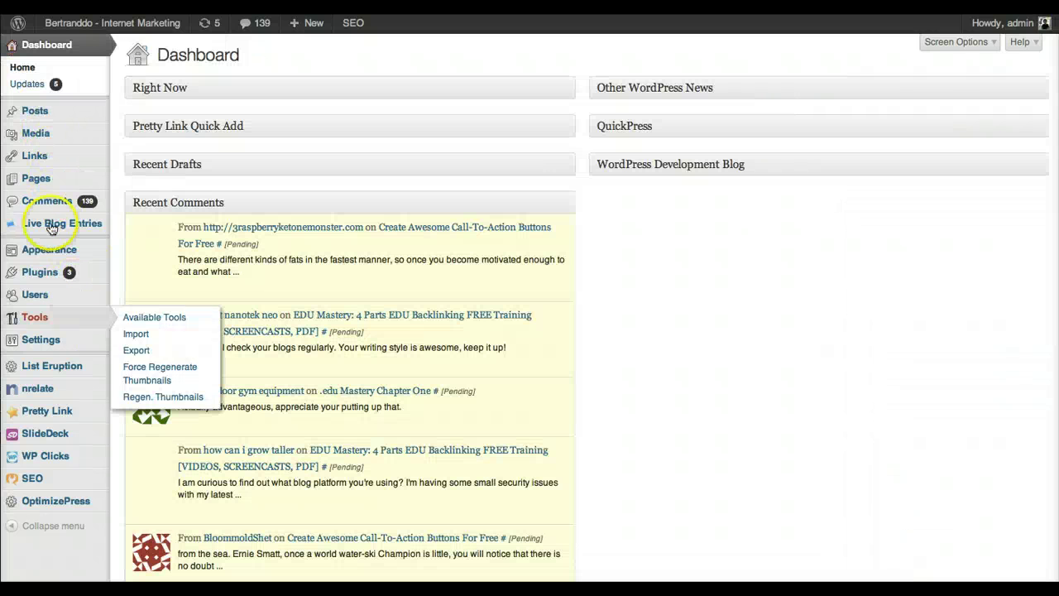
pyautogui.click(152, 197)
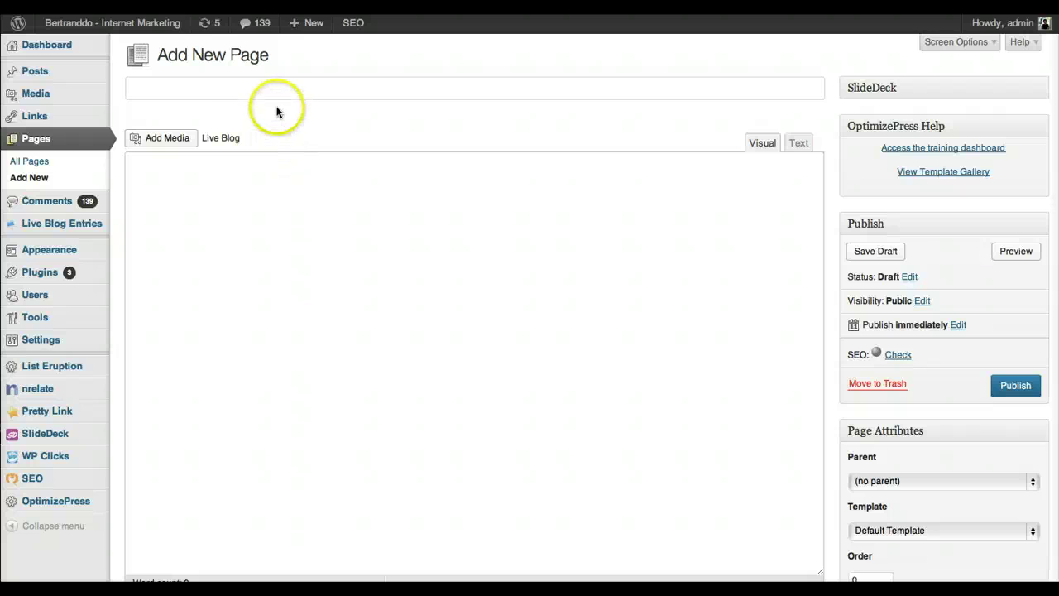
pyautogui.click(228, 96)
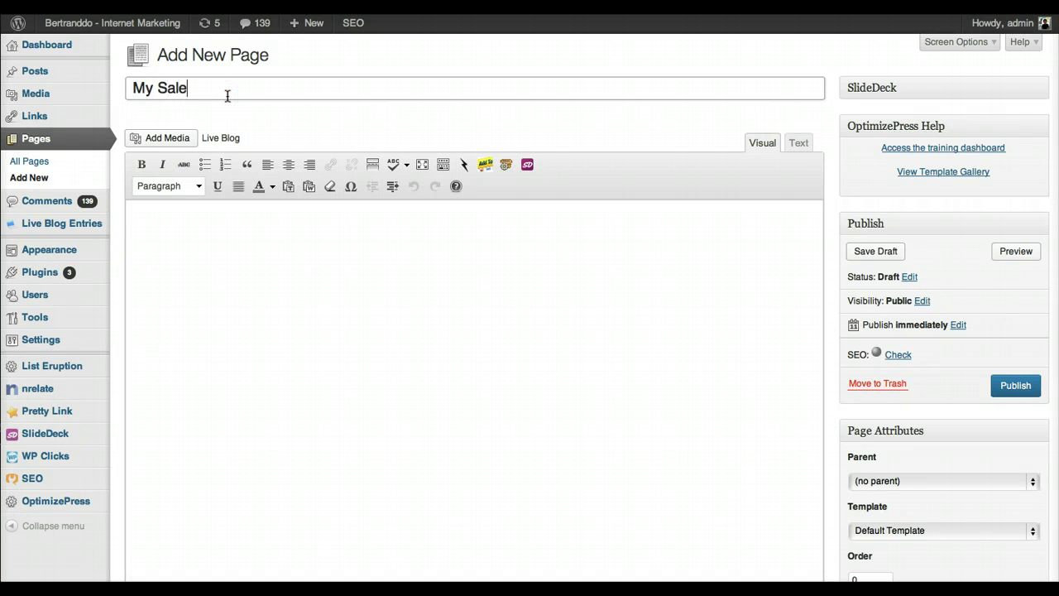
pyautogui.click(266, 277)
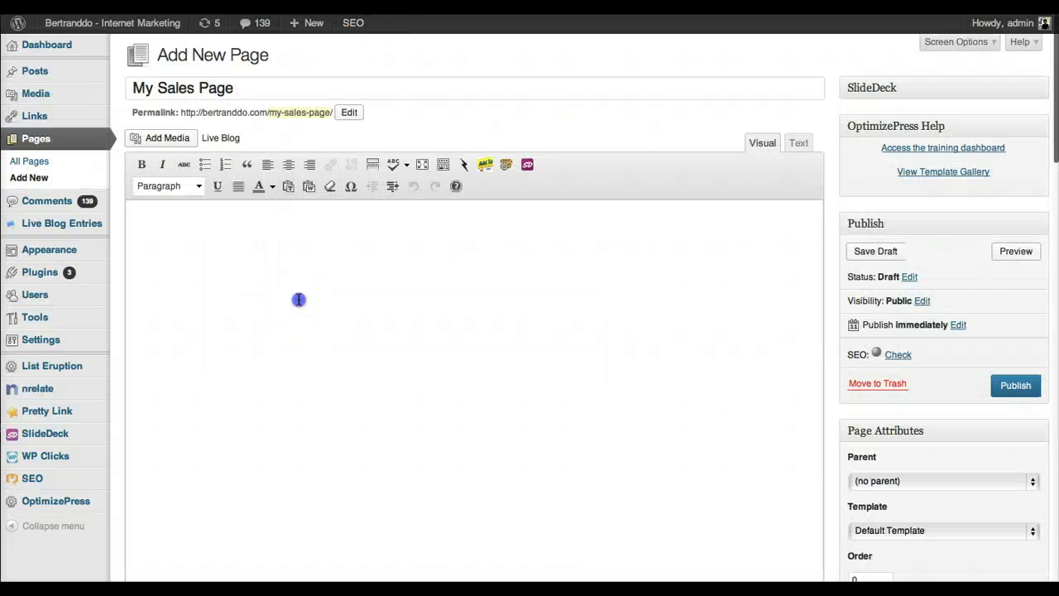
pyautogui.click(299, 299)
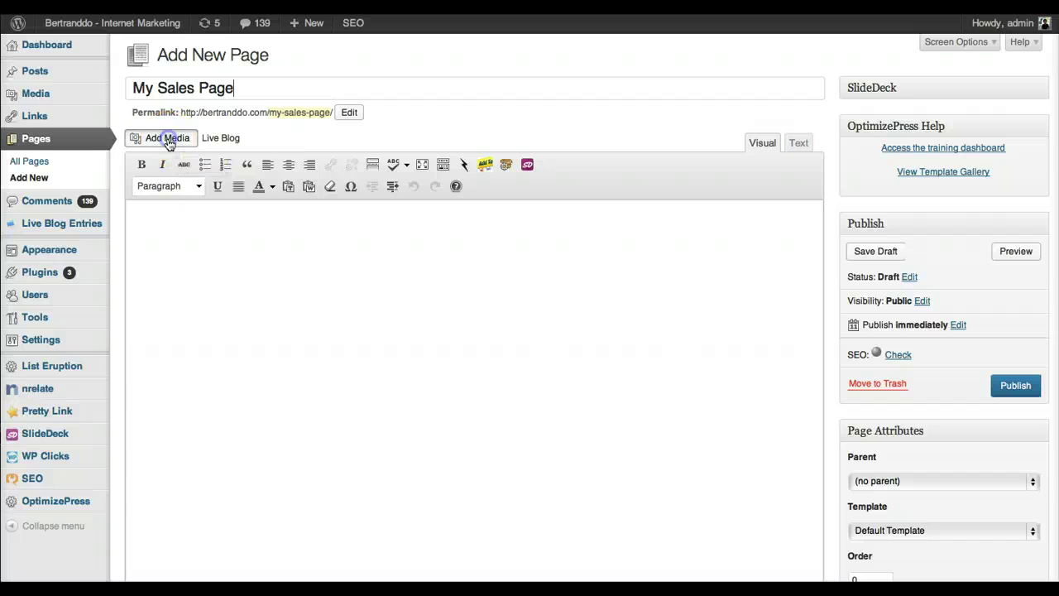
pyautogui.click(166, 140)
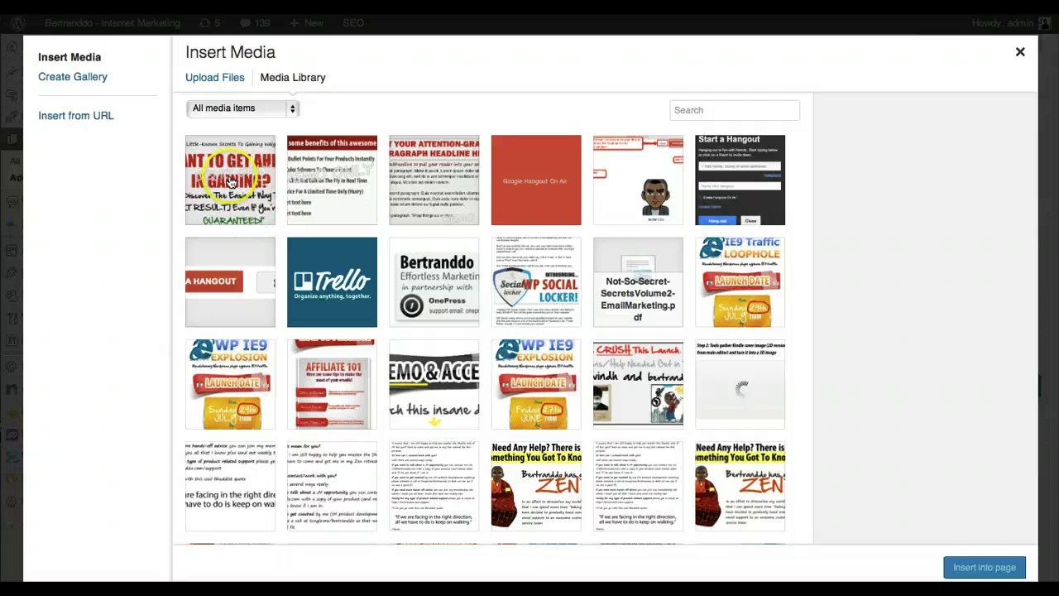
# Step: Insert the snapshot-48 'Want To Get Ahead In Gaining?' headline image at the page start
pyautogui.click(232, 182)
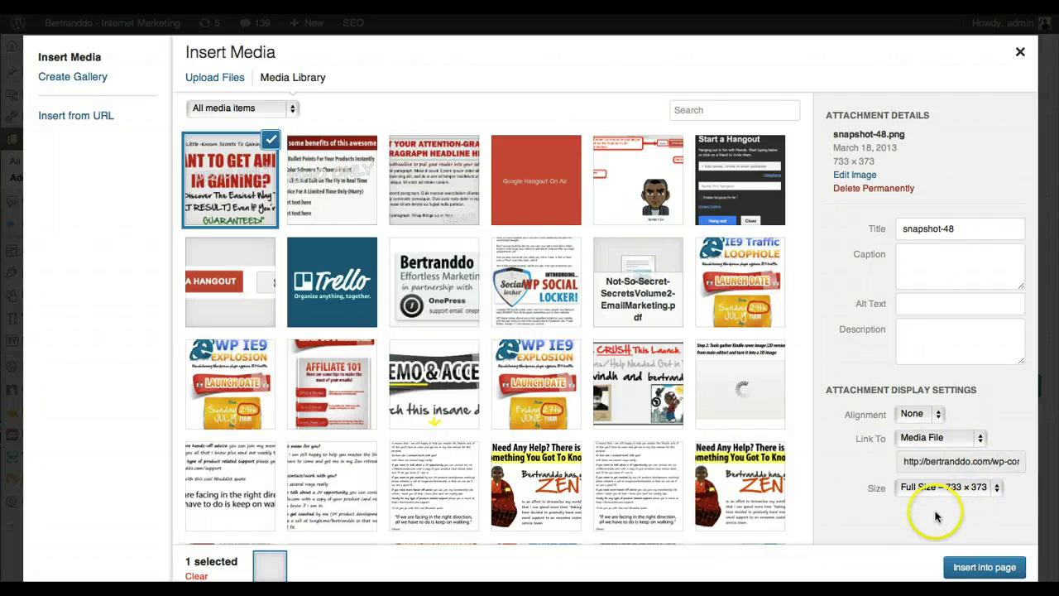
pyautogui.click(965, 568)
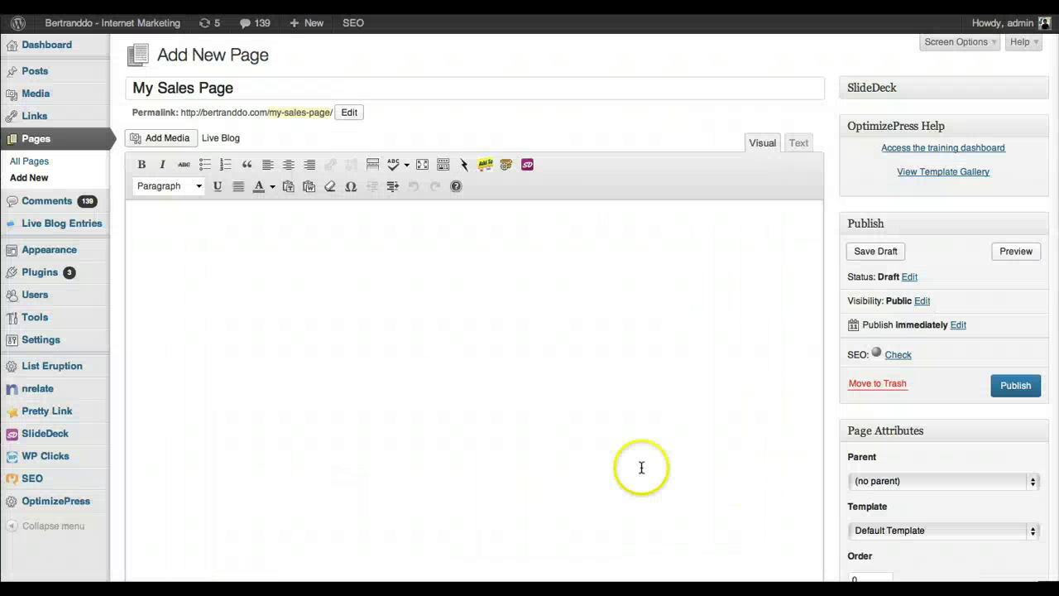
pyautogui.click(558, 426)
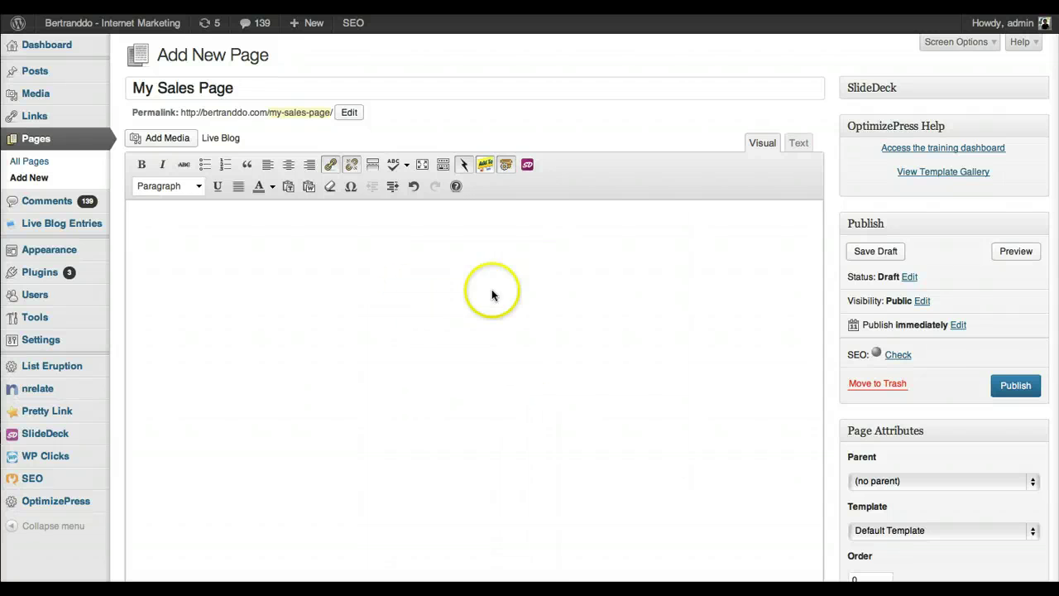
pyautogui.moveTo(720, 589)
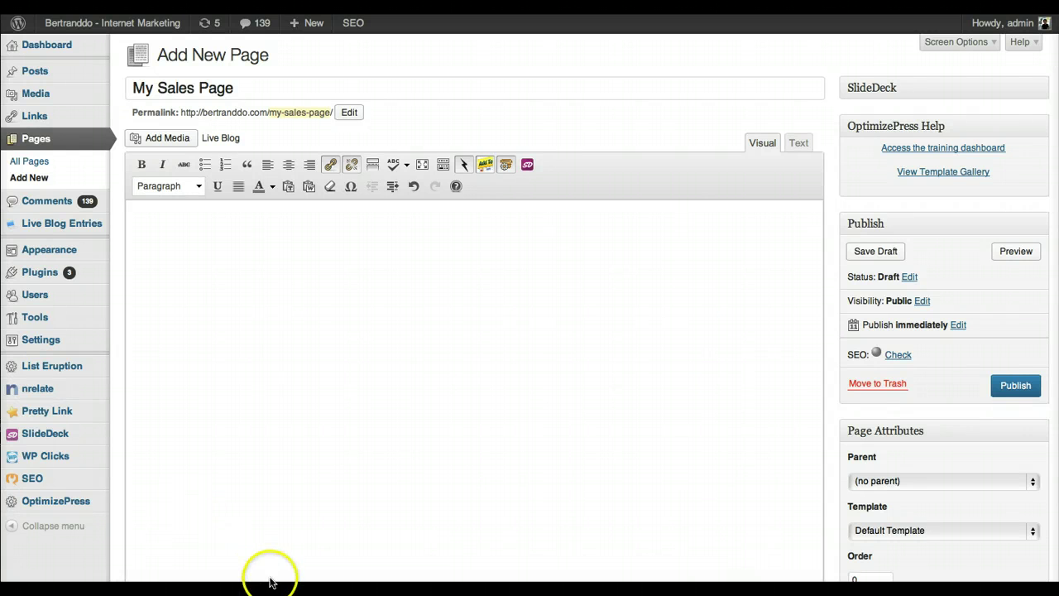
pyautogui.click(656, 387)
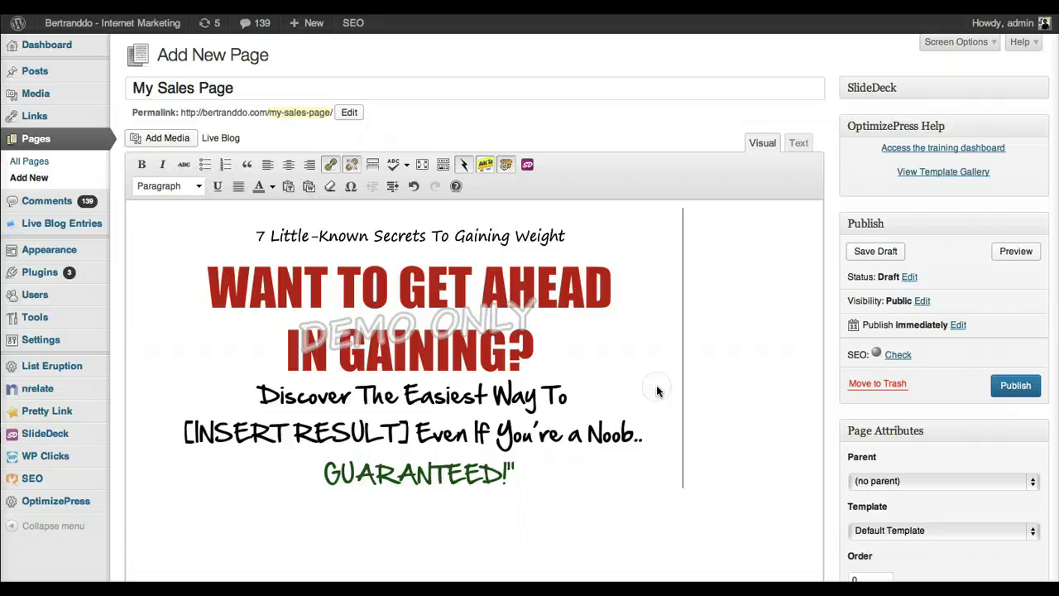
pyautogui.moveTo(478, 384)
pyautogui.mouseDown()
pyautogui.moveTo(517, 342)
pyautogui.moveTo(657, 343)
pyautogui.moveTo(703, 331)
pyautogui.moveTo(354, 391)
pyautogui.moveTo(226, 494)
pyautogui.moveTo(132, 513)
pyautogui.mouseUp()
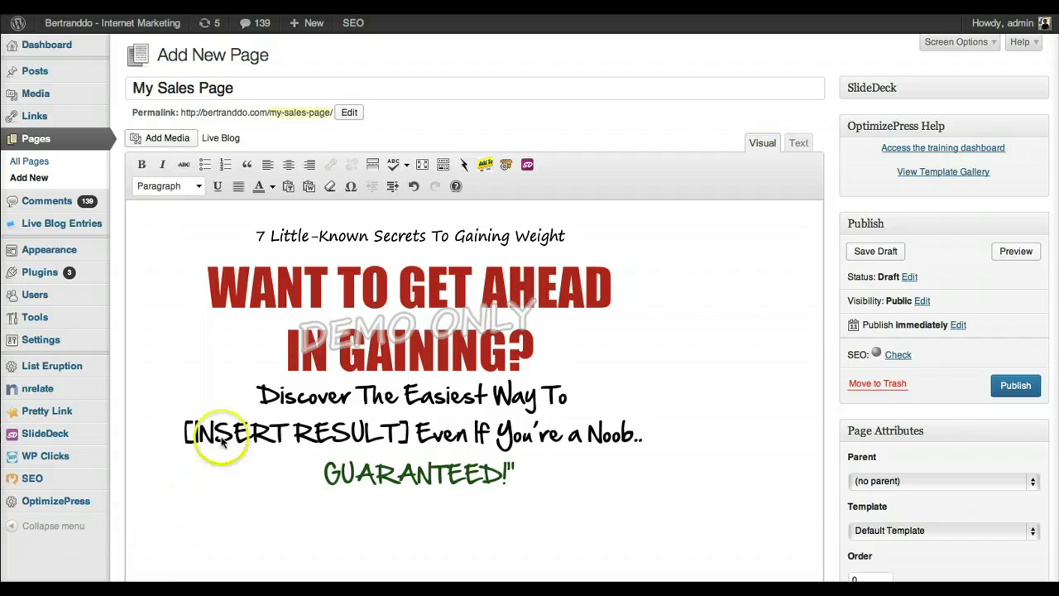
# Step: Insert the snapshot-49 sample-paragraph image below the headline image
pyautogui.click(172, 142)
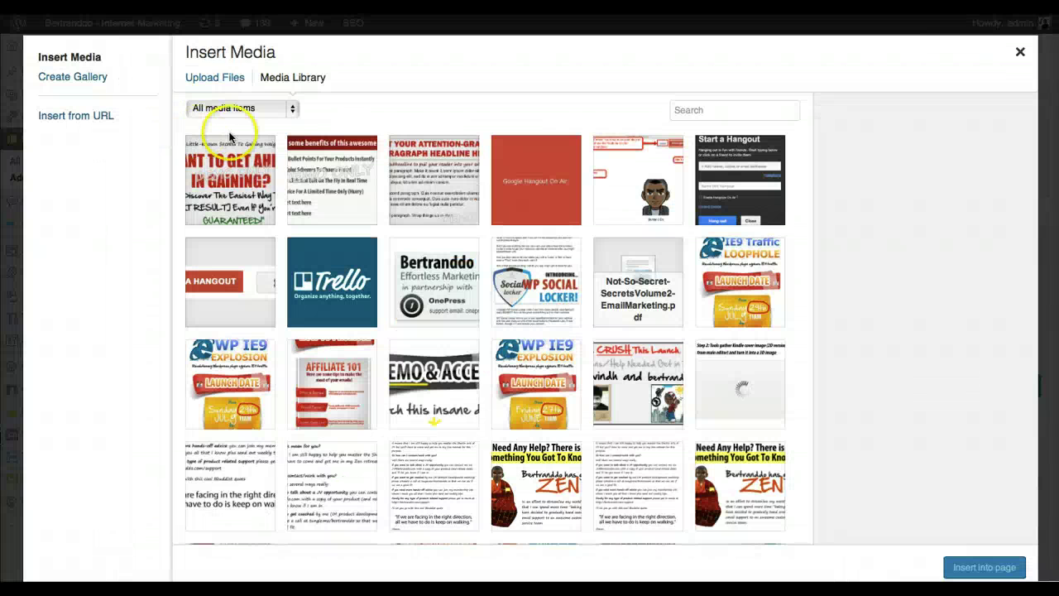
pyautogui.click(343, 179)
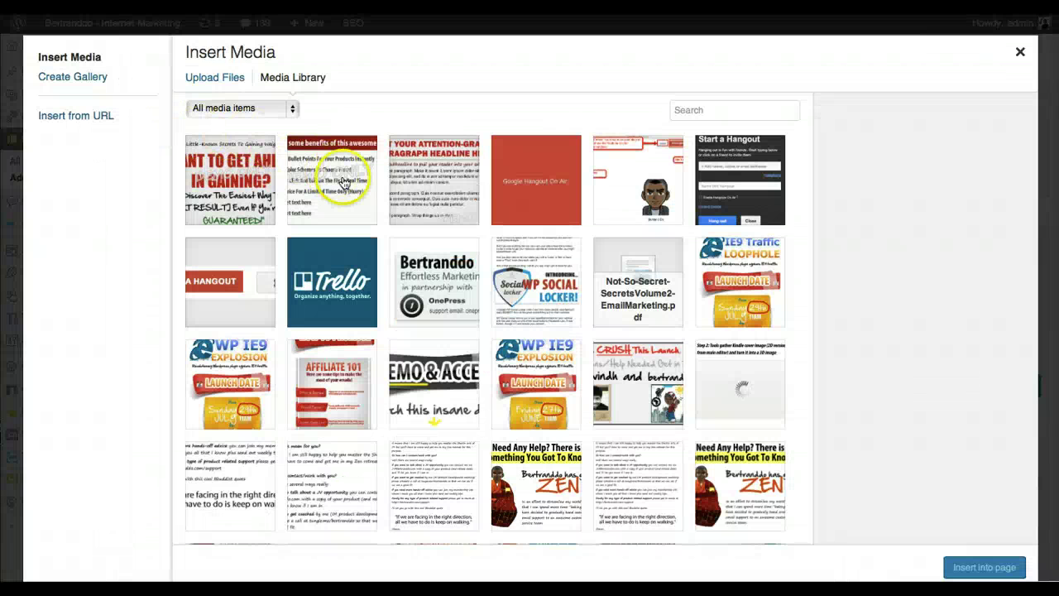
pyautogui.click(408, 191)
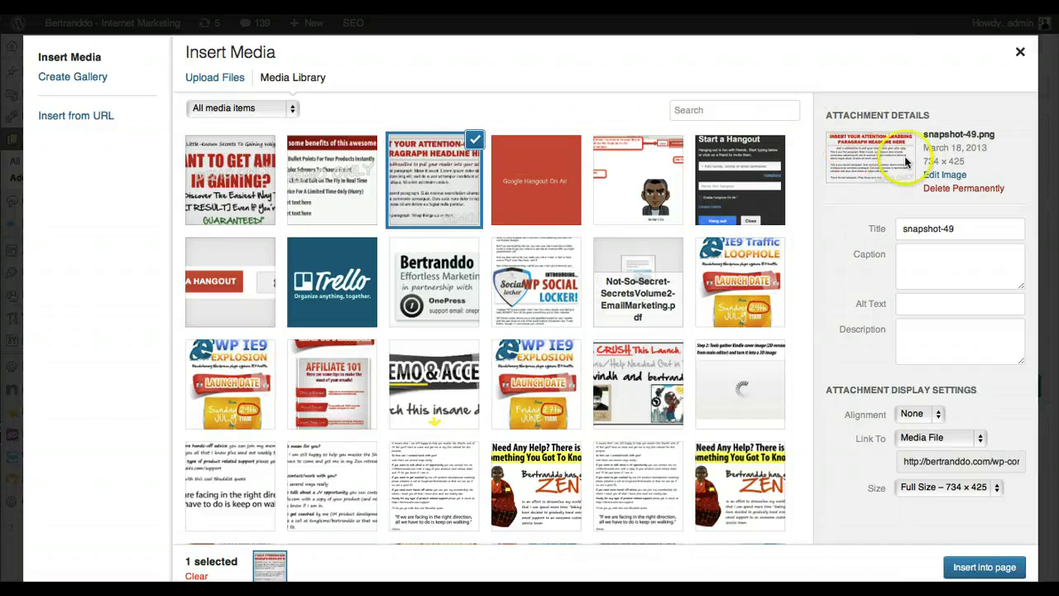
pyautogui.click(961, 572)
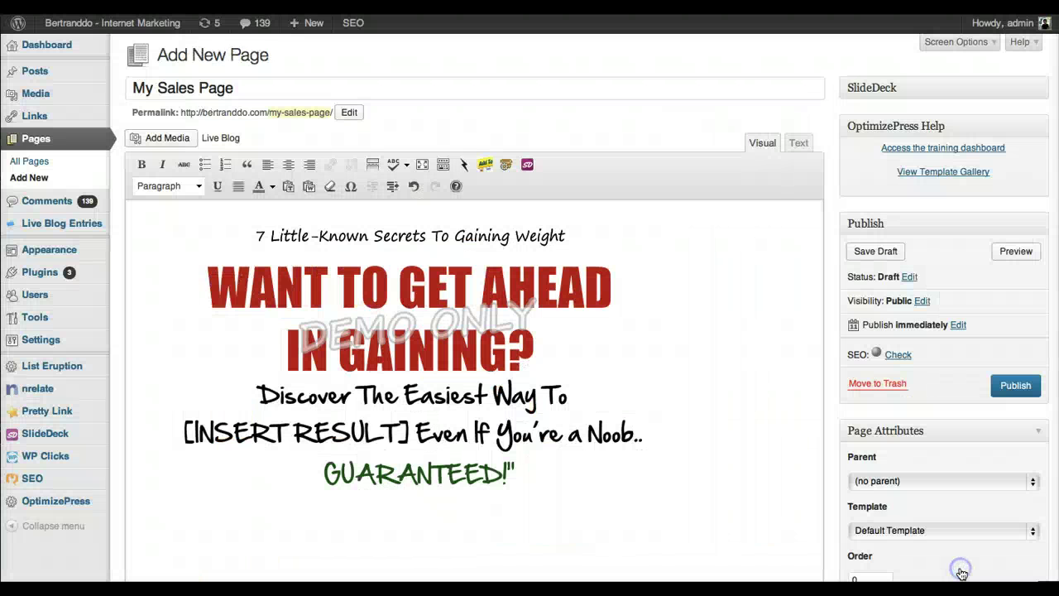
pyautogui.scroll(-5, 721, 395)
pyautogui.scroll(-2, 721, 395)
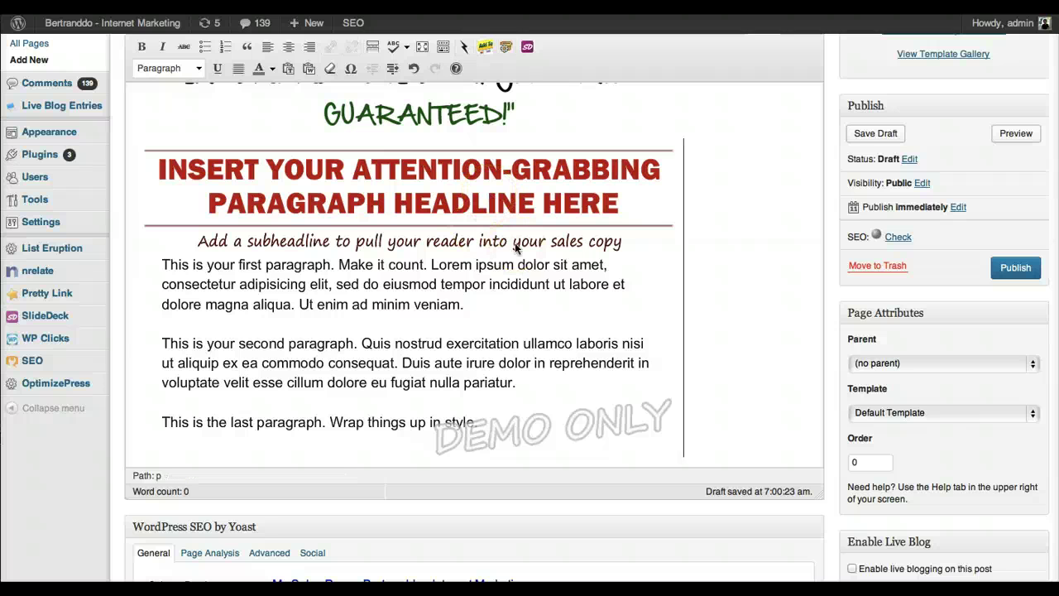
pyautogui.click(710, 303)
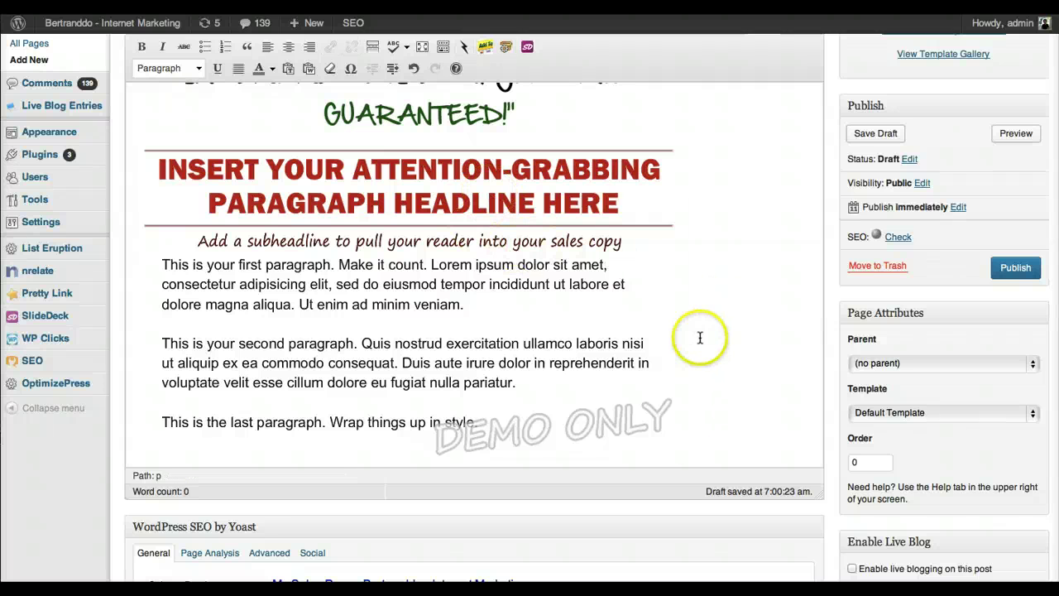
pyautogui.scroll(-1, 701, 335)
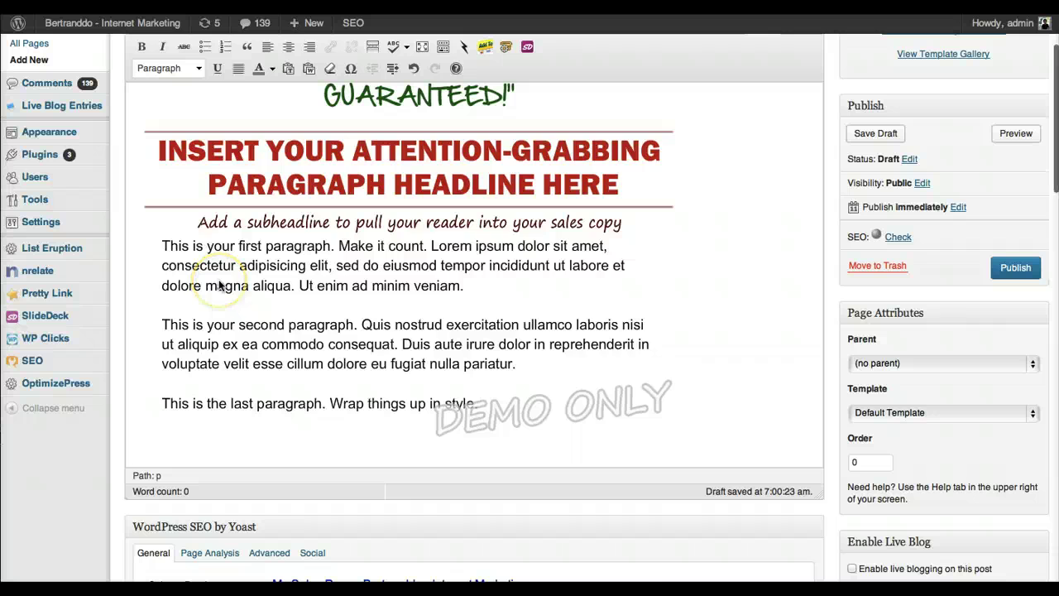
pyautogui.scroll(2, 219, 286)
pyautogui.scroll(3, 118, 303)
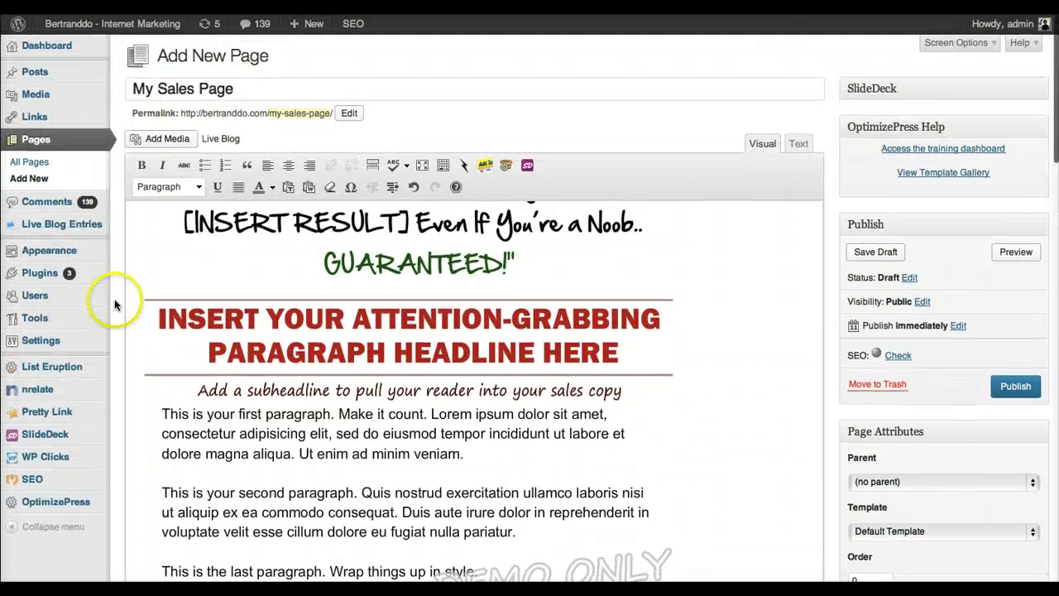
# Step: Insert the snapshot-50 'Here are some benefits of this awesome product!' image below the paragraphs
pyautogui.click(248, 166)
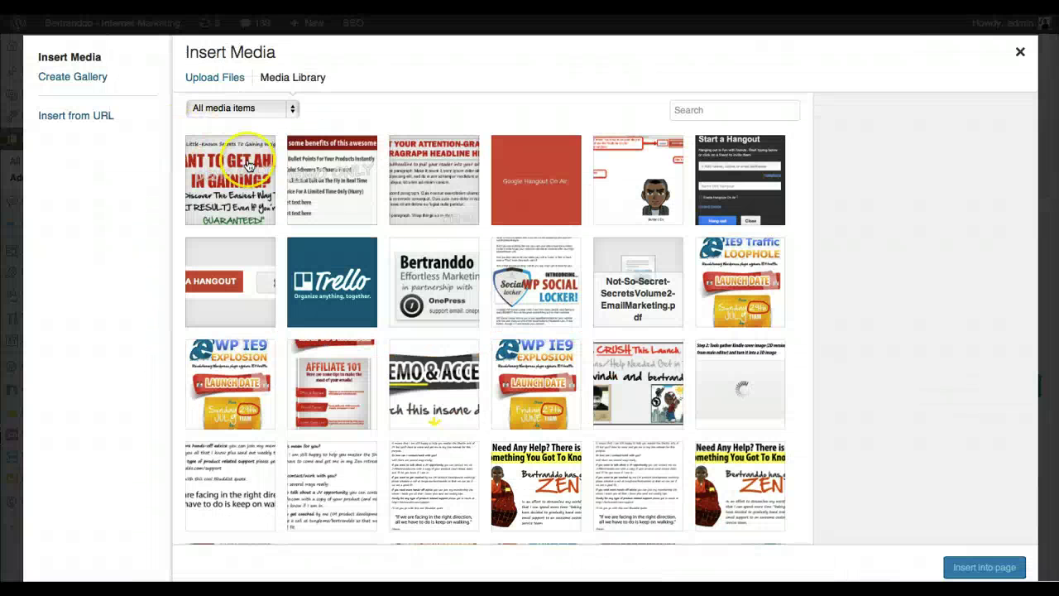
pyautogui.click(321, 182)
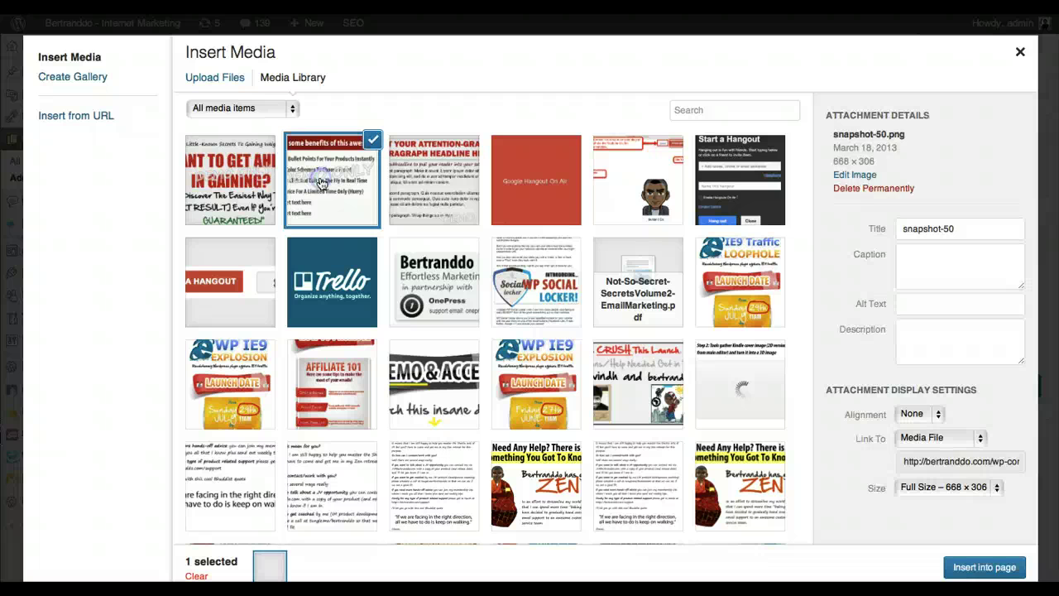
pyautogui.click(972, 568)
pyautogui.scroll(-10, 620, 432)
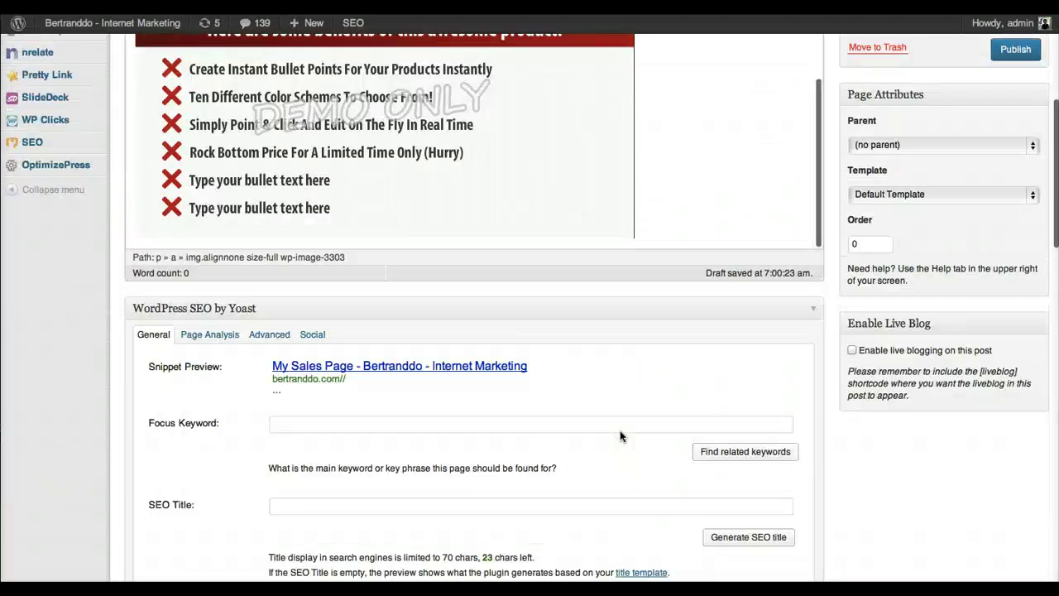
pyautogui.scroll(6, 620, 432)
pyautogui.click(535, 347)
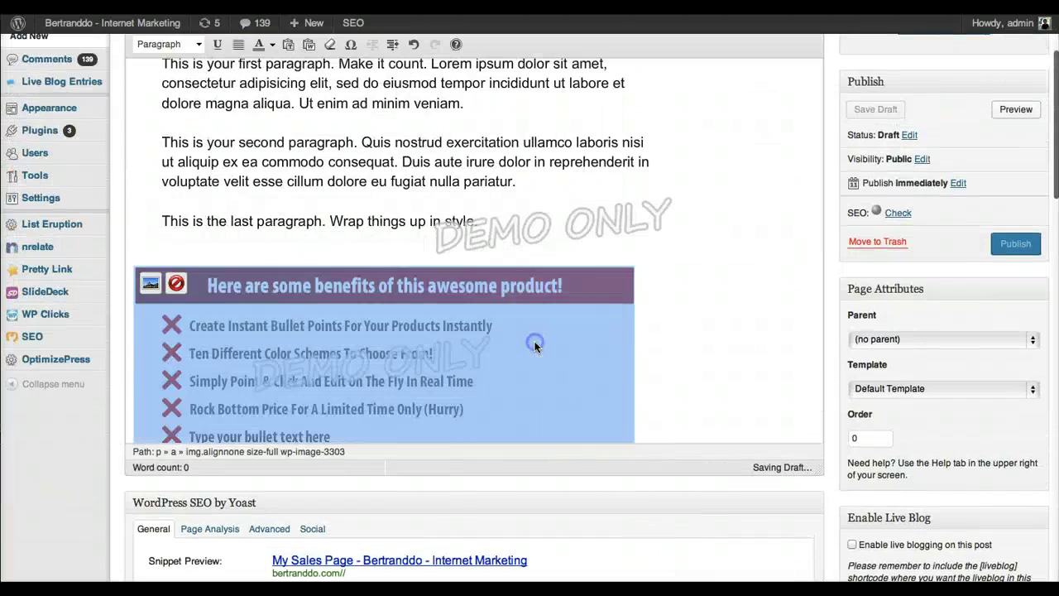
pyautogui.scroll(8, 535, 347)
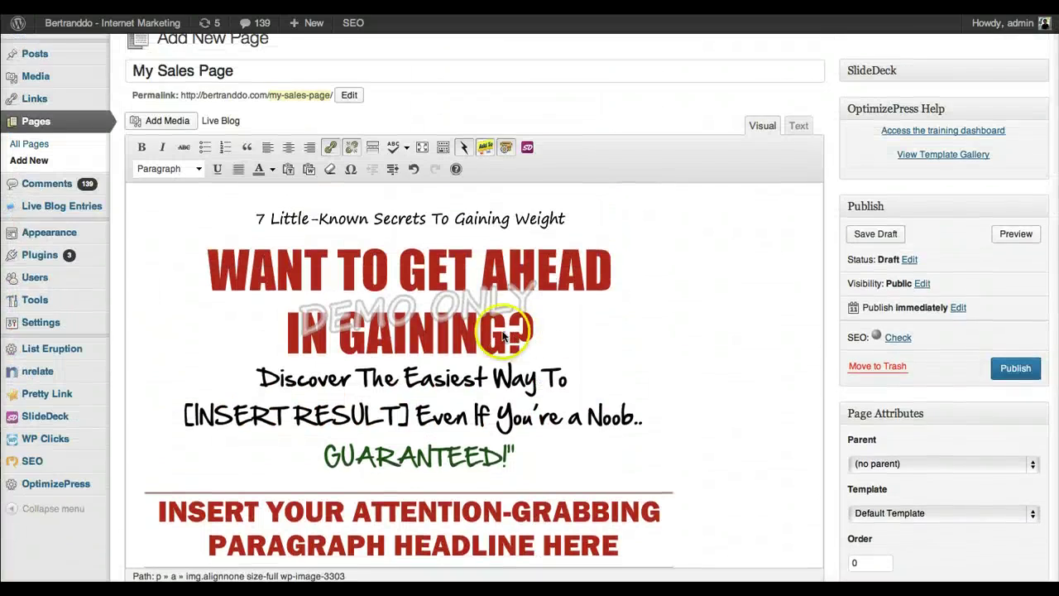
# Step: Select all page content with Ctrl+A and center the headline, paragraph and benefits images
pyautogui.click(500, 331)
pyautogui.click(747, 288)
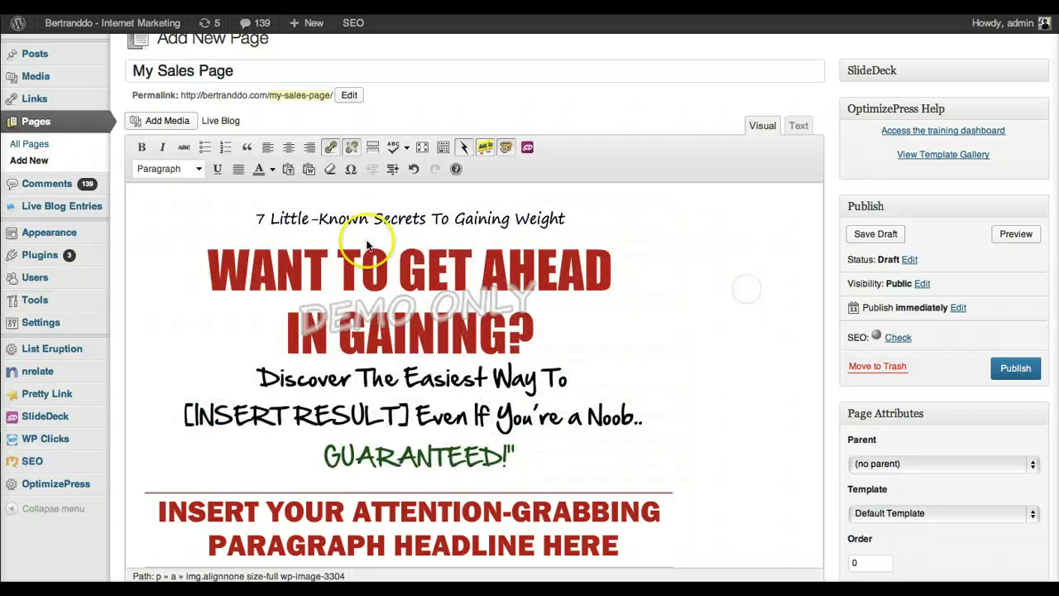
pyautogui.scroll(-12, 476, 373)
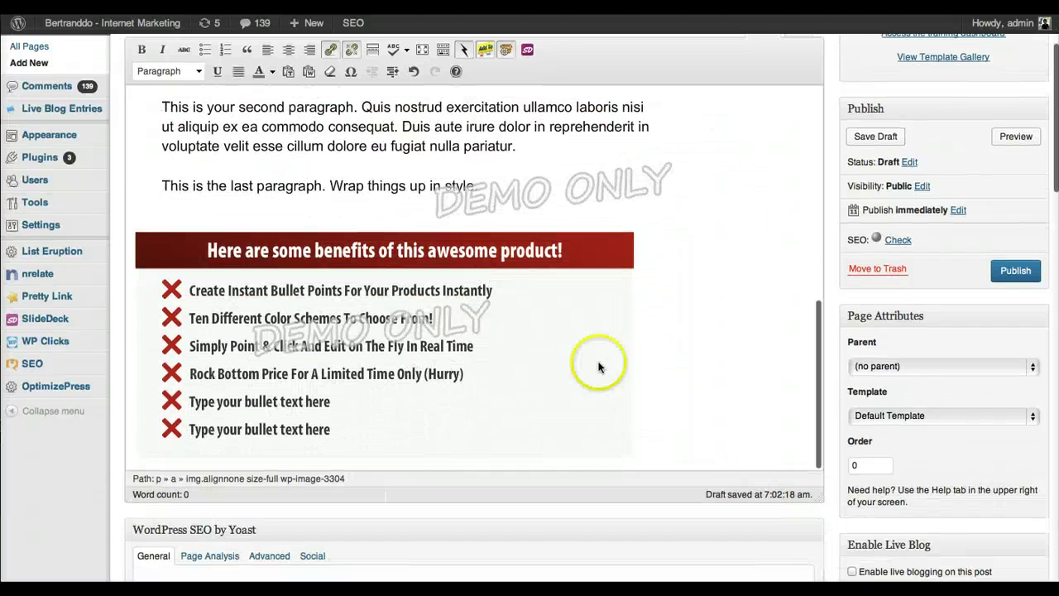
pyautogui.click(682, 427)
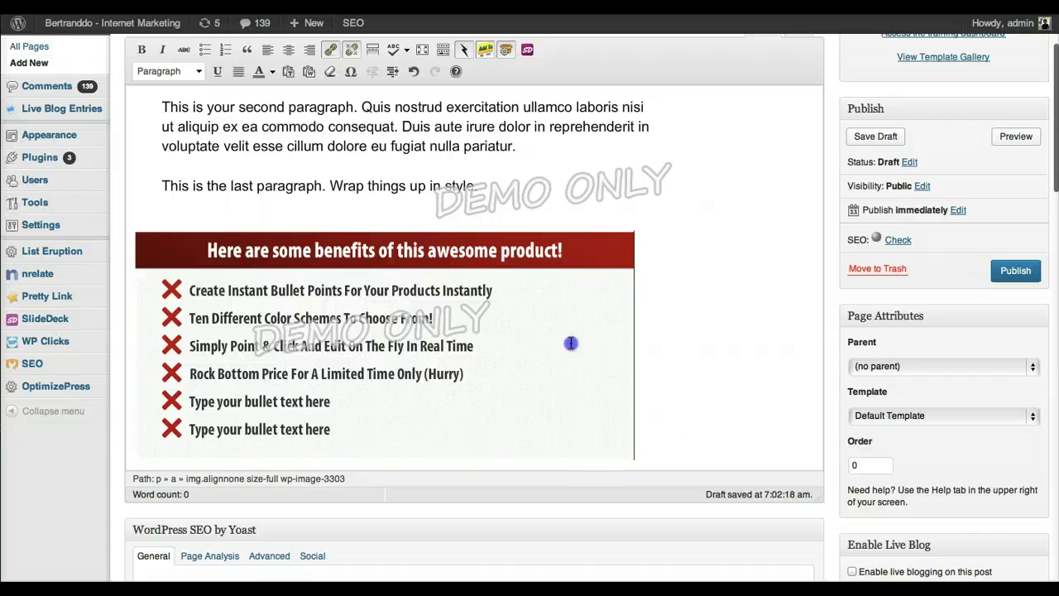
pyautogui.hotkey('ctrl', 'a')
pyautogui.scroll(10, 165, 133)
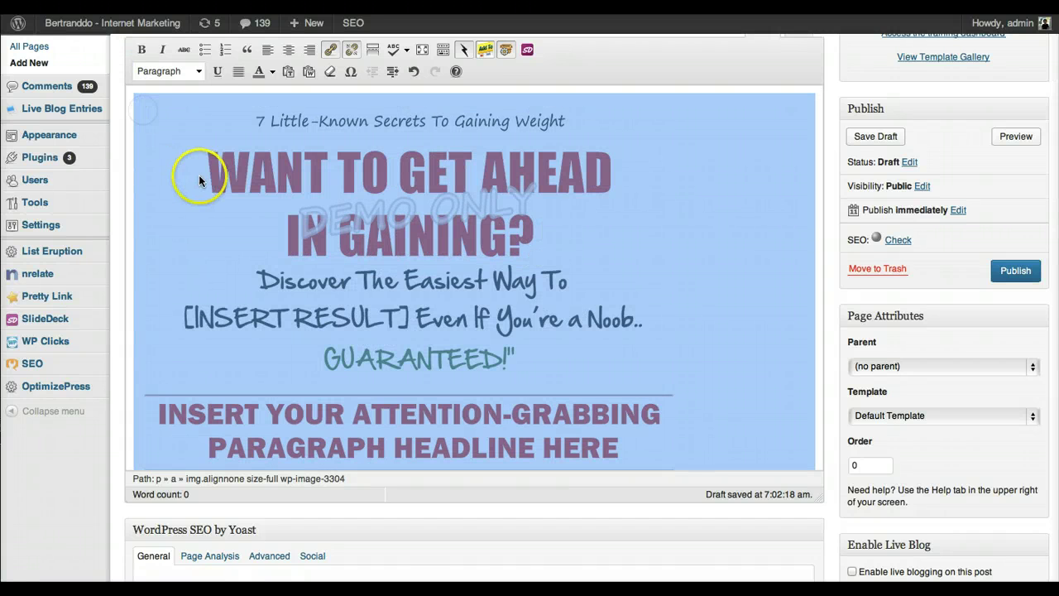
pyautogui.scroll(3, 295, 185)
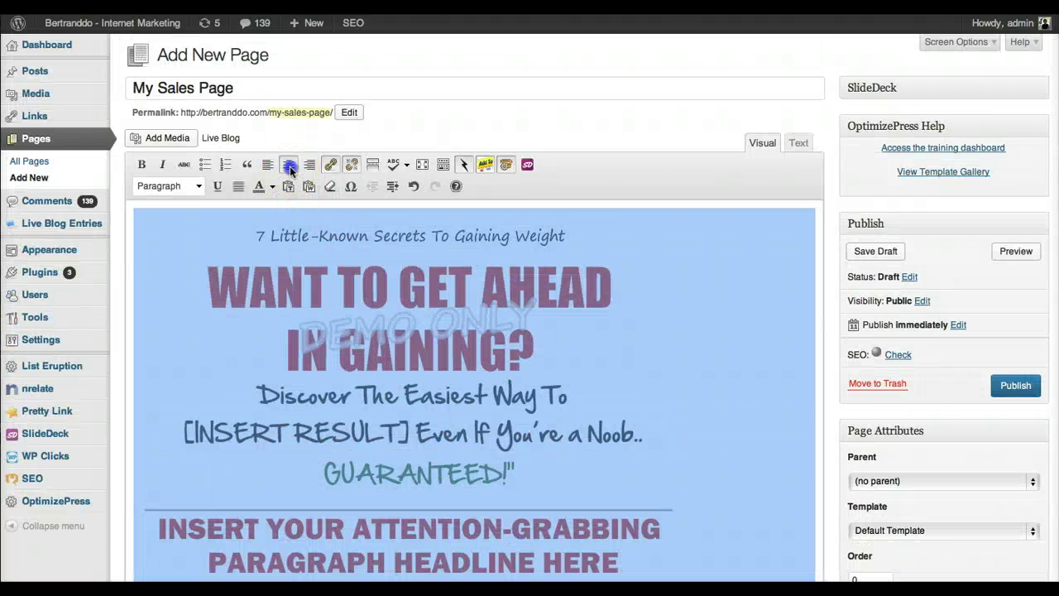
pyautogui.click(289, 168)
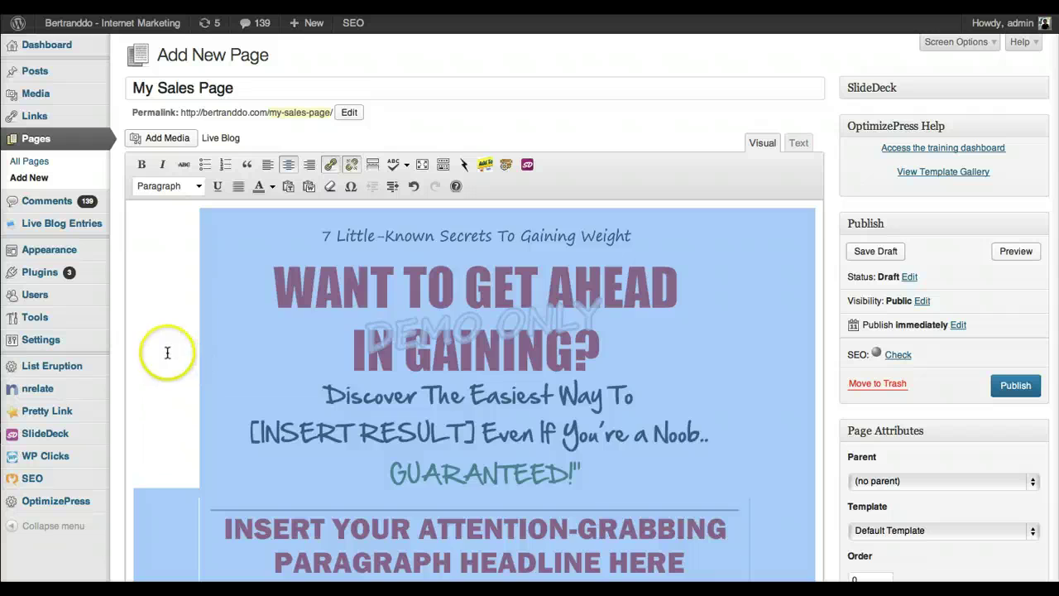
pyautogui.click(165, 350)
pyautogui.scroll(-3, 167, 352)
pyautogui.scroll(-5, 167, 353)
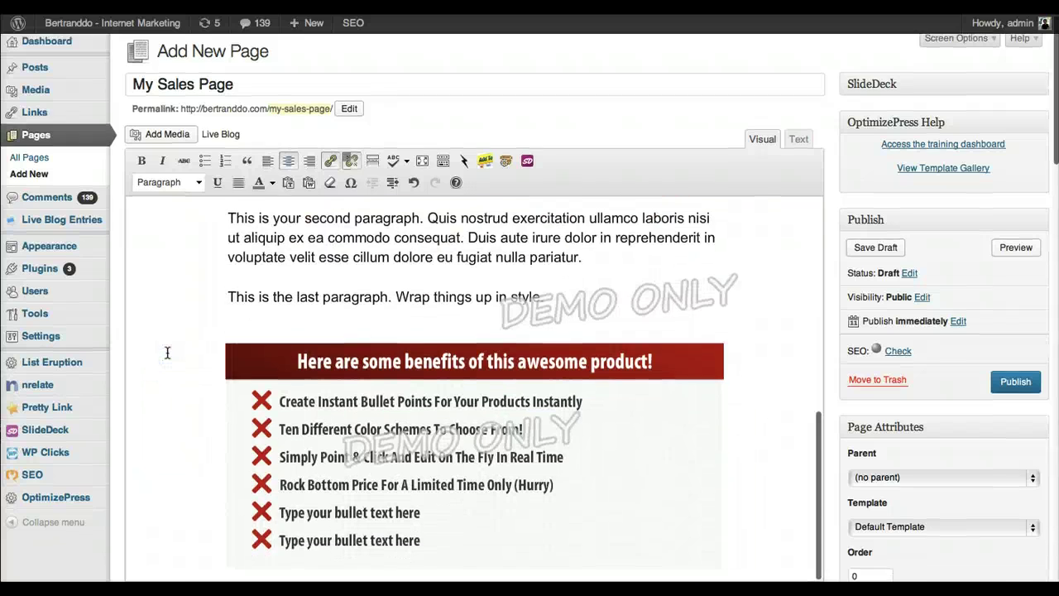
pyautogui.scroll(5, 168, 353)
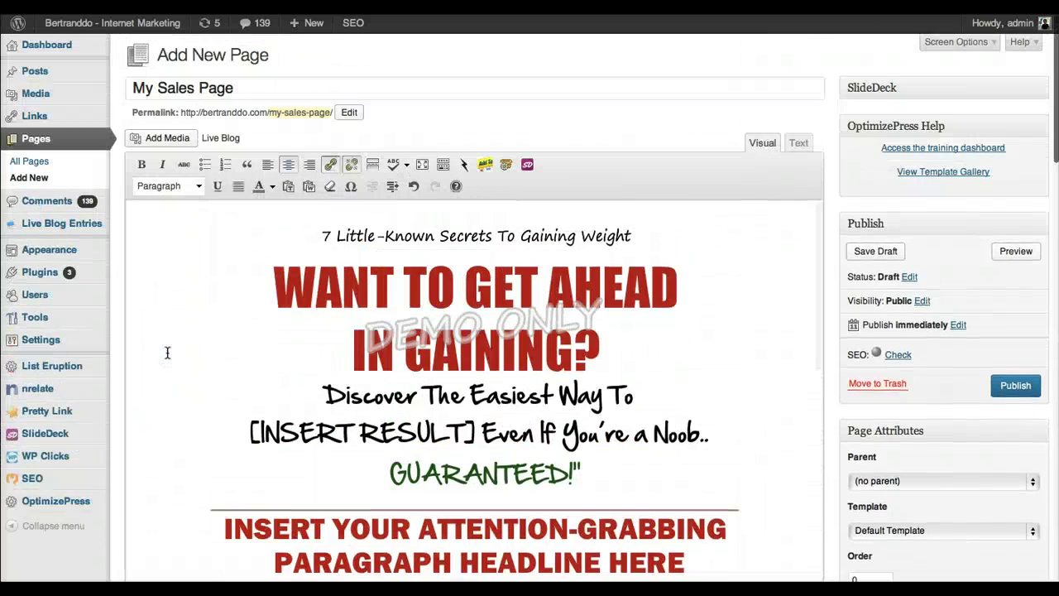
pyautogui.scroll(-1, 178, 343)
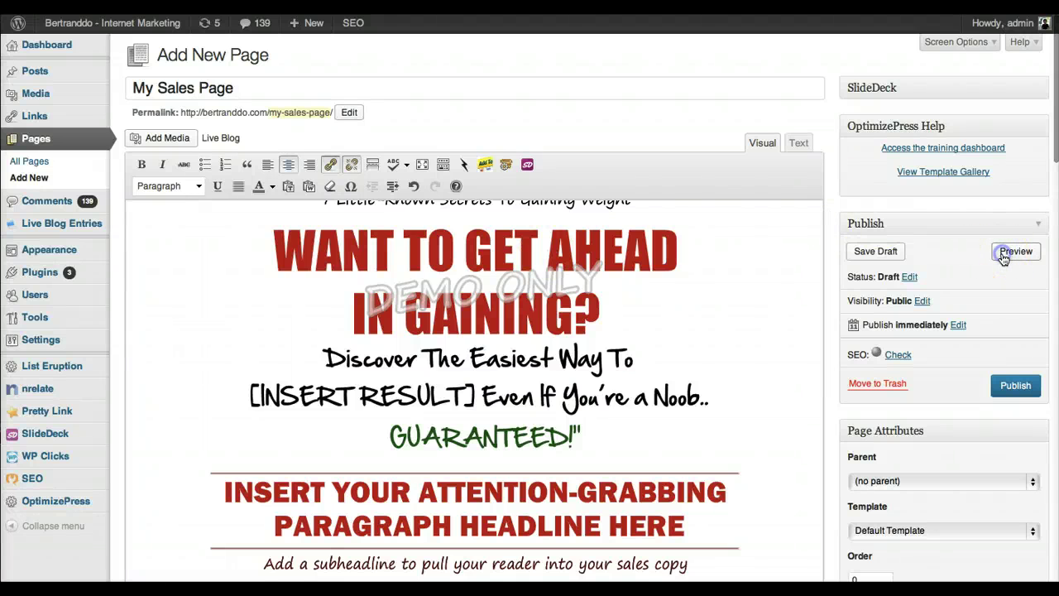
# Step: Preview My Sales Page and scroll through its centered headline, paragraphs and benefits image
pyautogui.click(1003, 255)
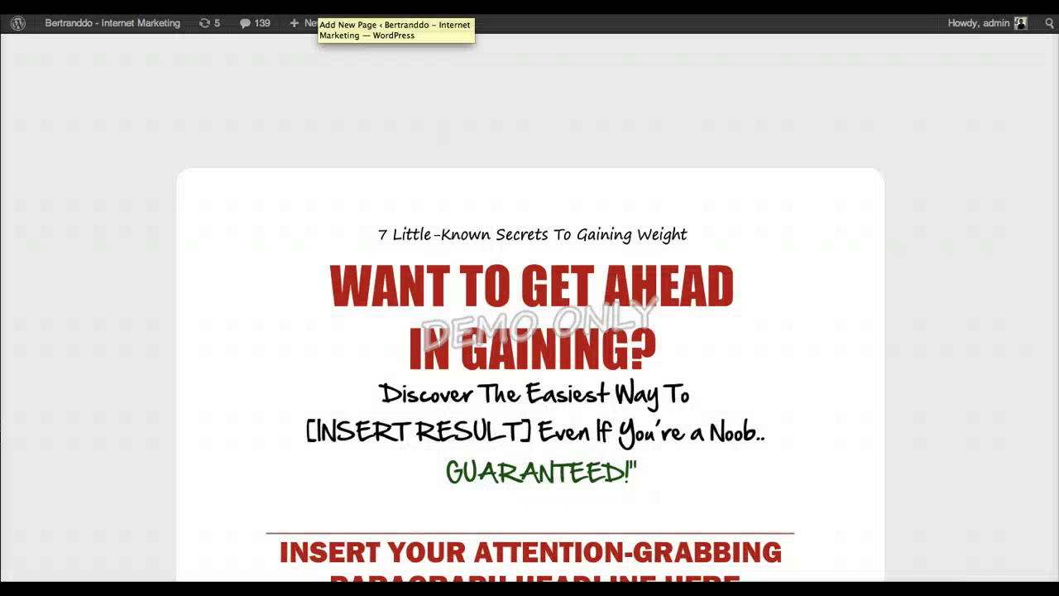
pyautogui.click(323, 121)
pyautogui.scroll(-5, 324, 121)
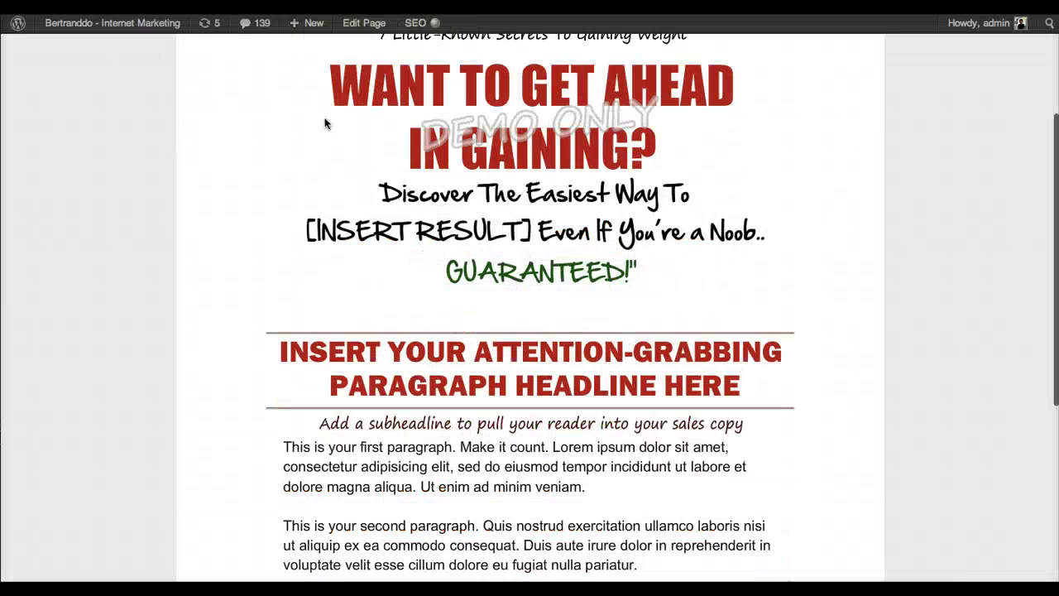
pyautogui.scroll(-3, 325, 122)
pyautogui.scroll(10, 325, 123)
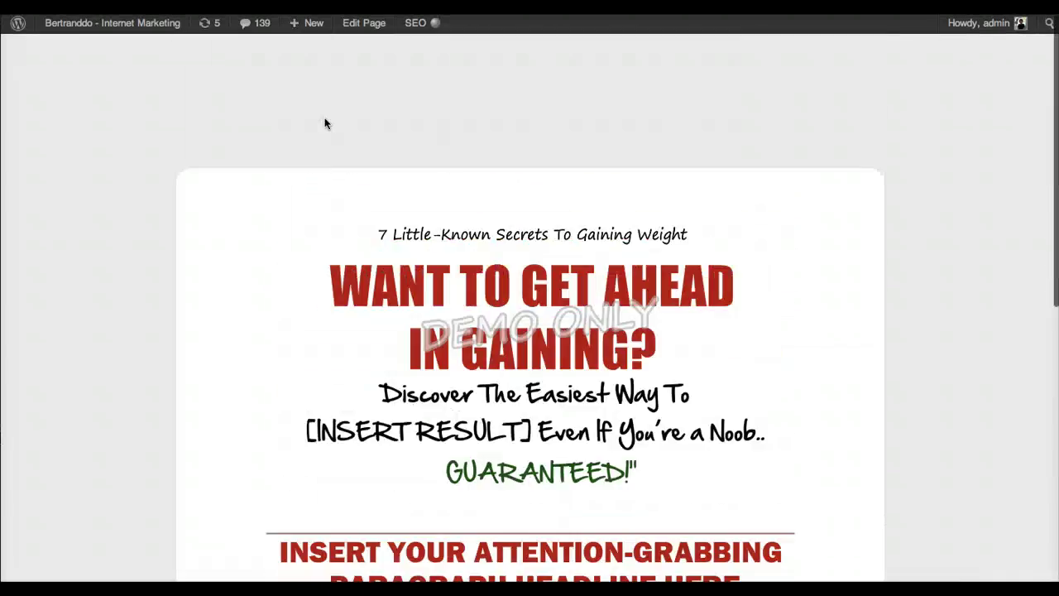
pyautogui.scroll(-2, 324, 123)
pyautogui.scroll(4, 324, 122)
pyautogui.scroll(-4, 325, 122)
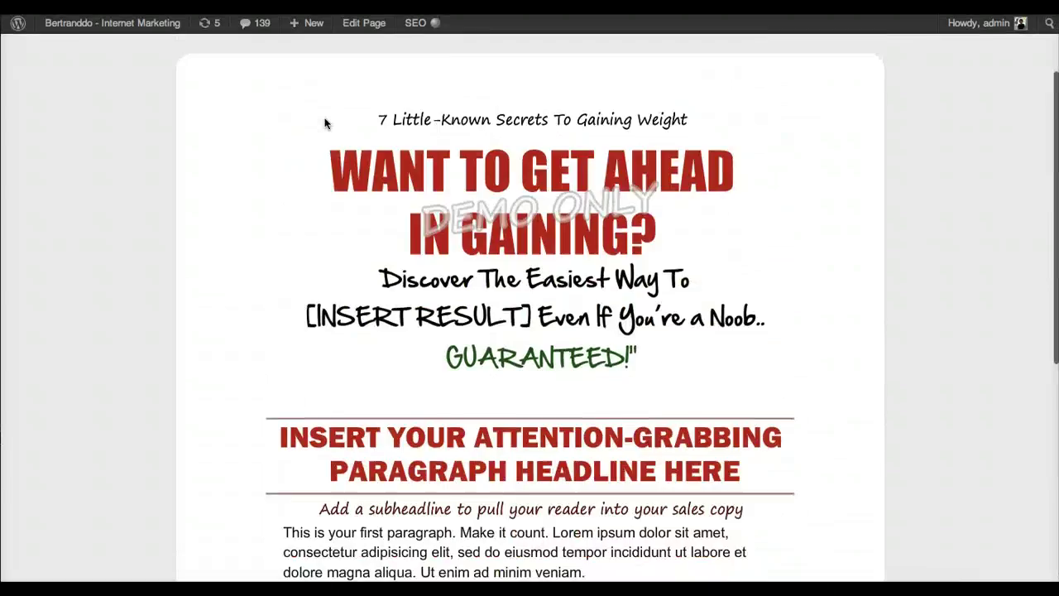
pyautogui.scroll(-3, 325, 122)
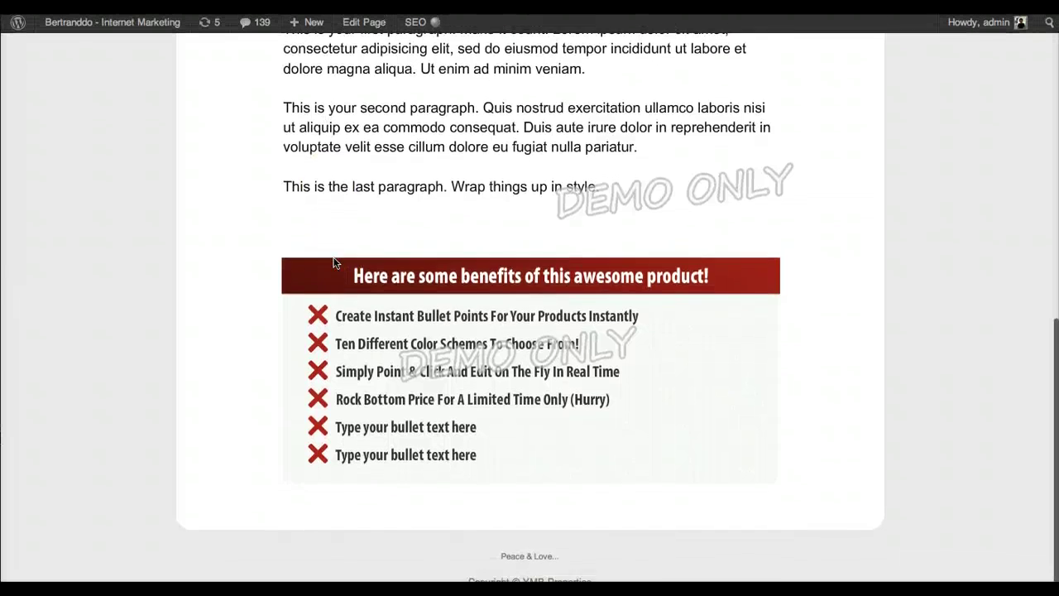
pyautogui.scroll(4, 334, 262)
pyautogui.scroll(1, 334, 263)
pyautogui.scroll(3, 246, 166)
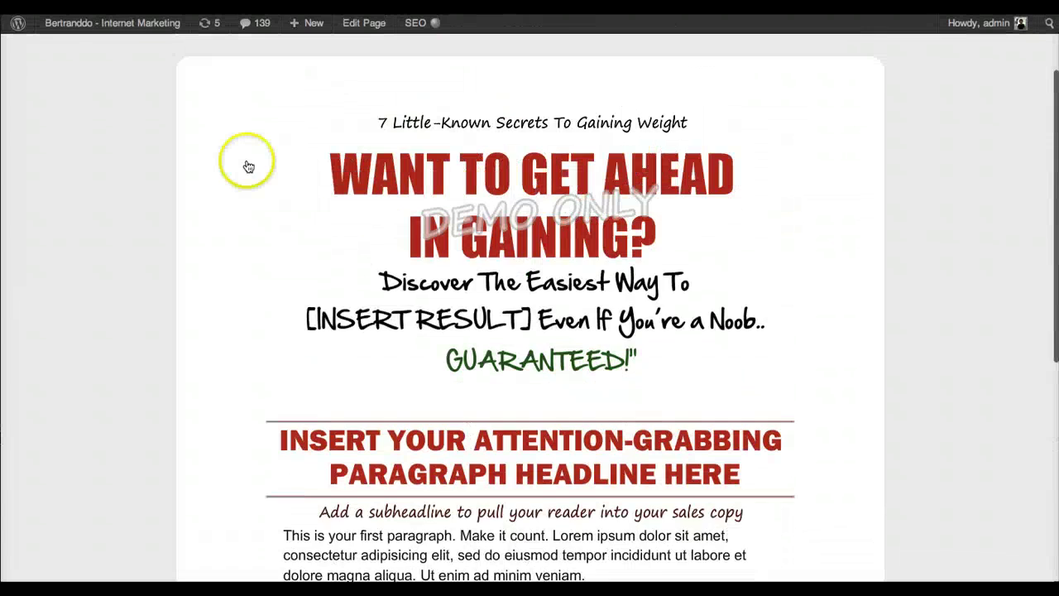
pyautogui.scroll(-4, 262, 278)
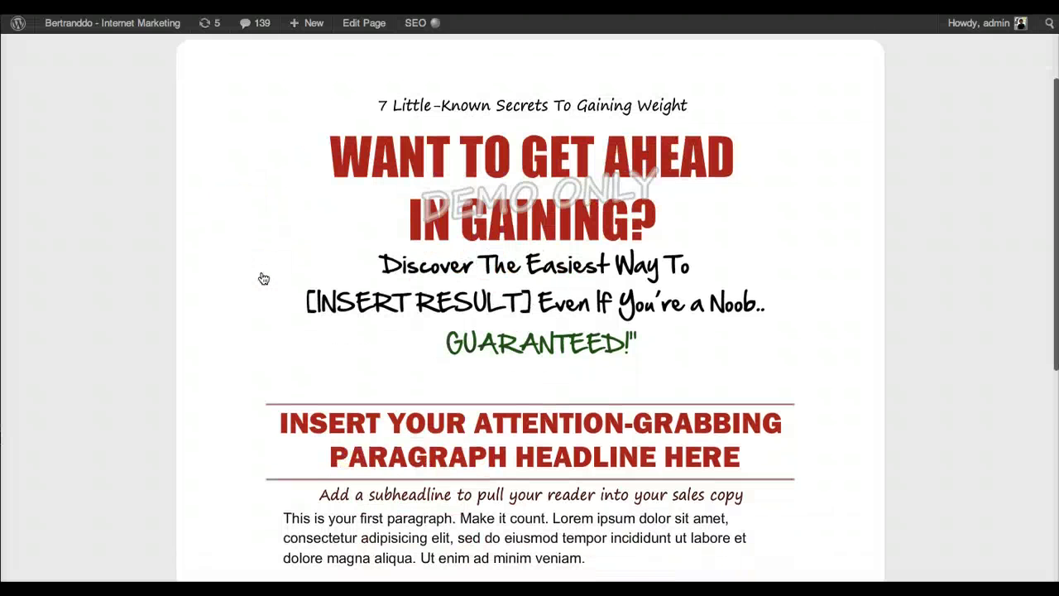
pyautogui.scroll(-3, 263, 278)
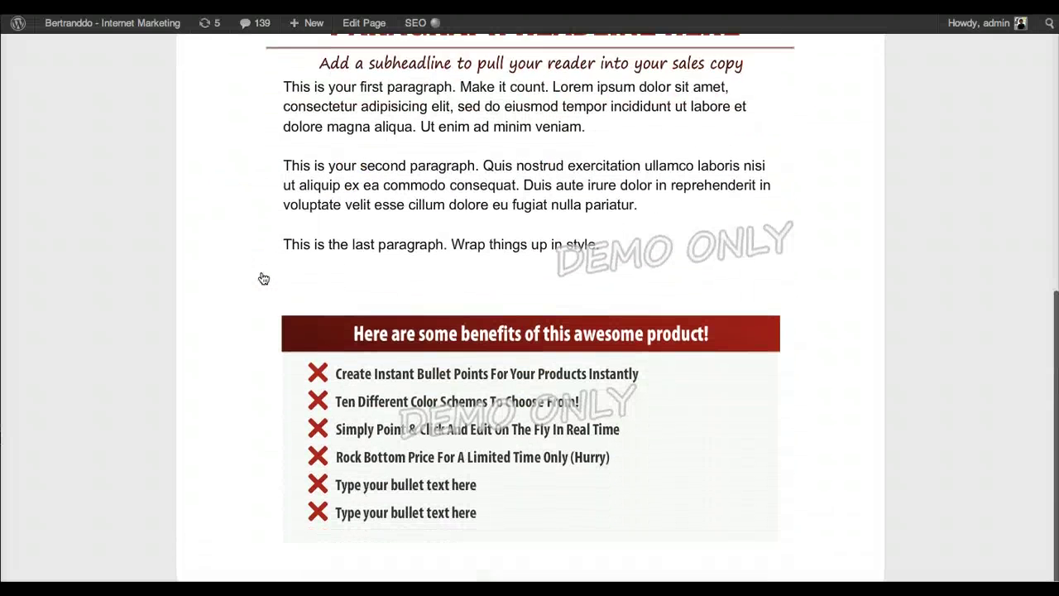
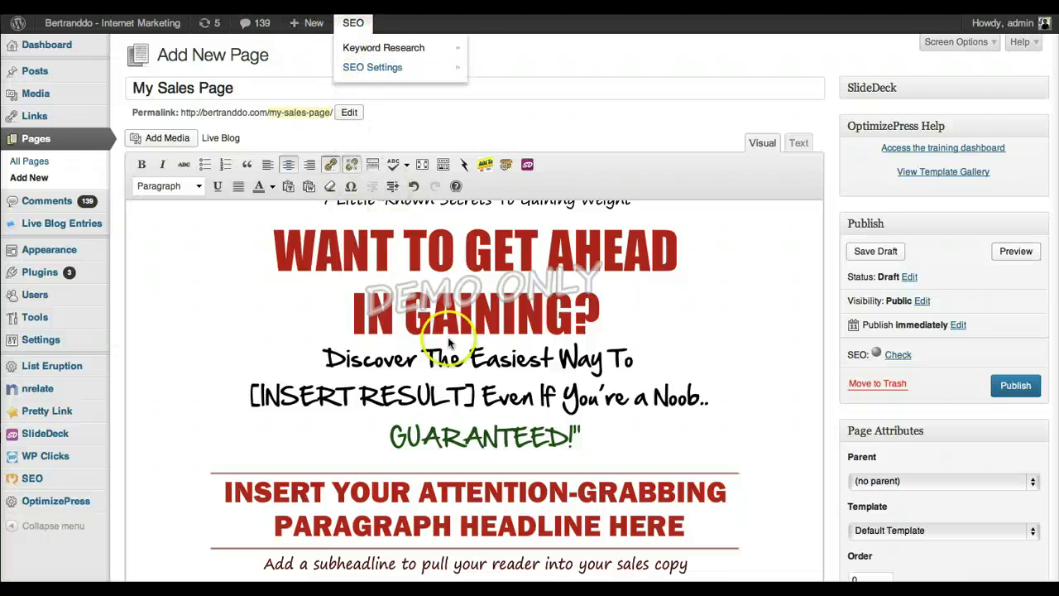
pyautogui.scroll(-3, 451, 351)
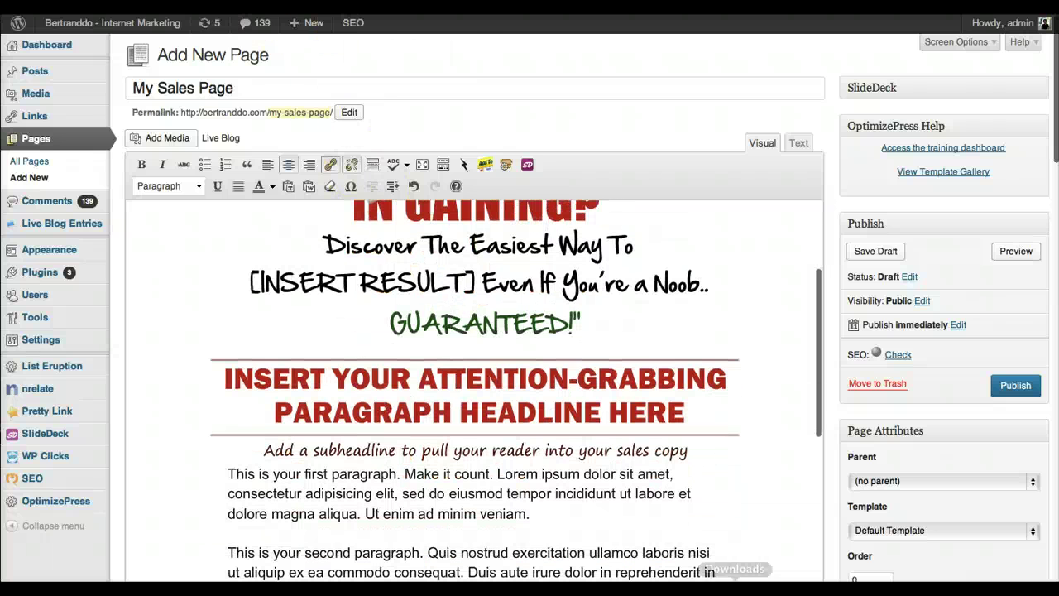
pyautogui.moveTo(703, 563)
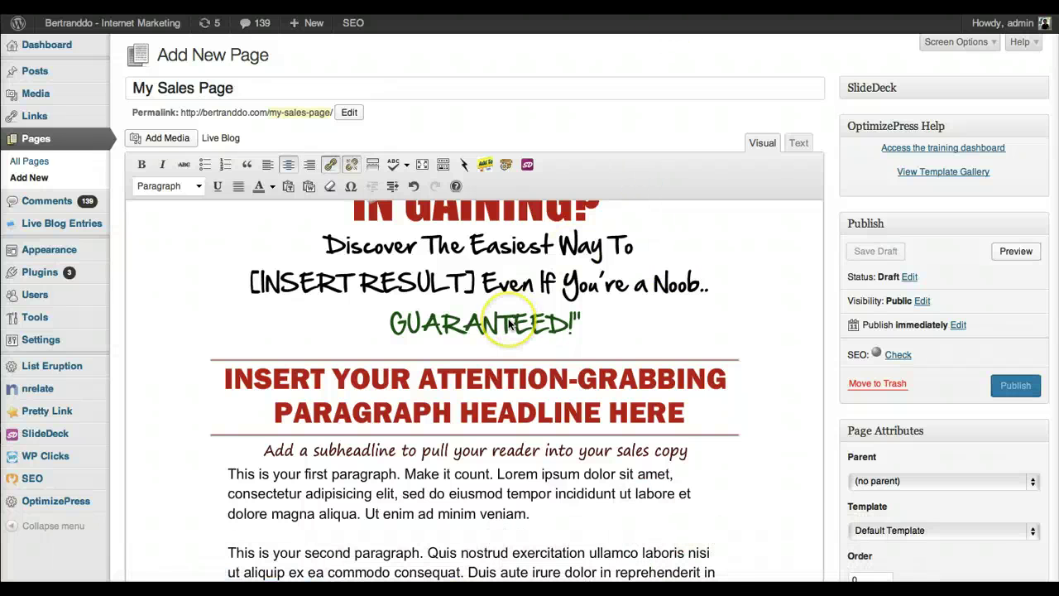
pyautogui.scroll(-6, 511, 325)
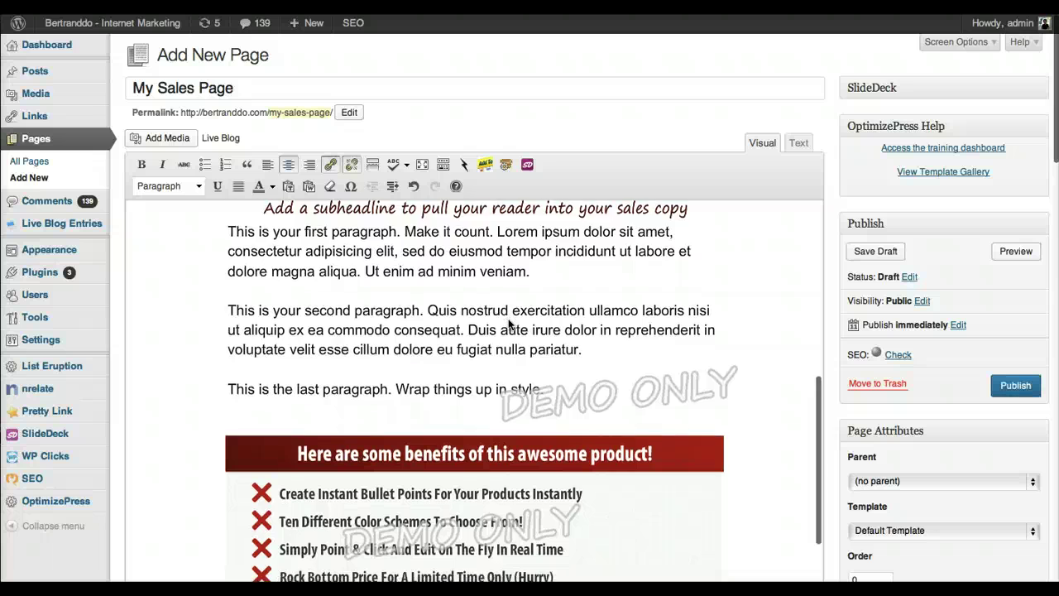
pyautogui.scroll(-4, 510, 324)
pyautogui.click(516, 308)
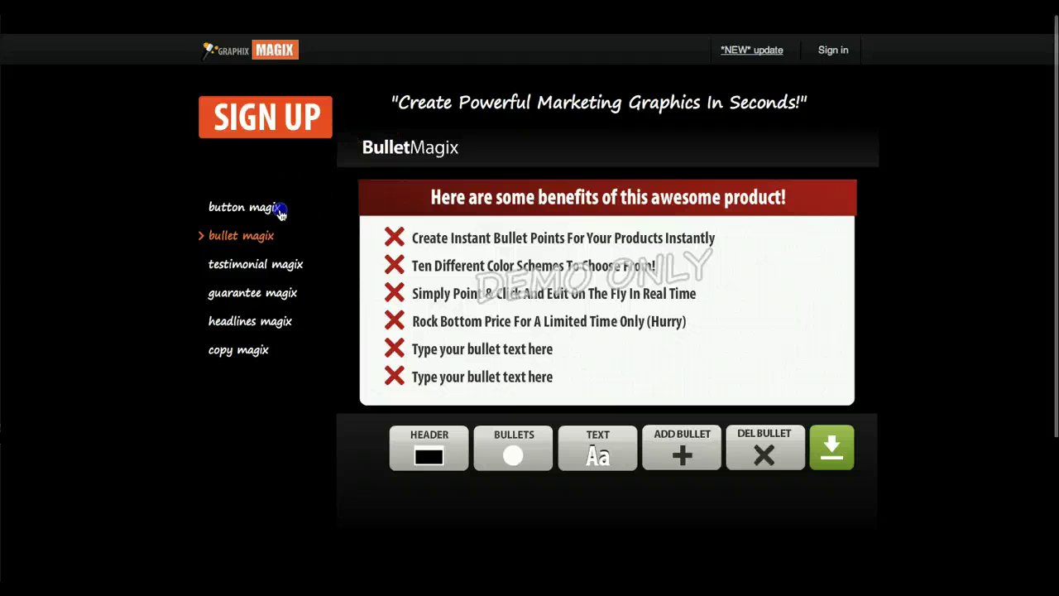
# Step: Switch Graphix Magix to ButtonMagix to make a button graphic
pyautogui.click(273, 208)
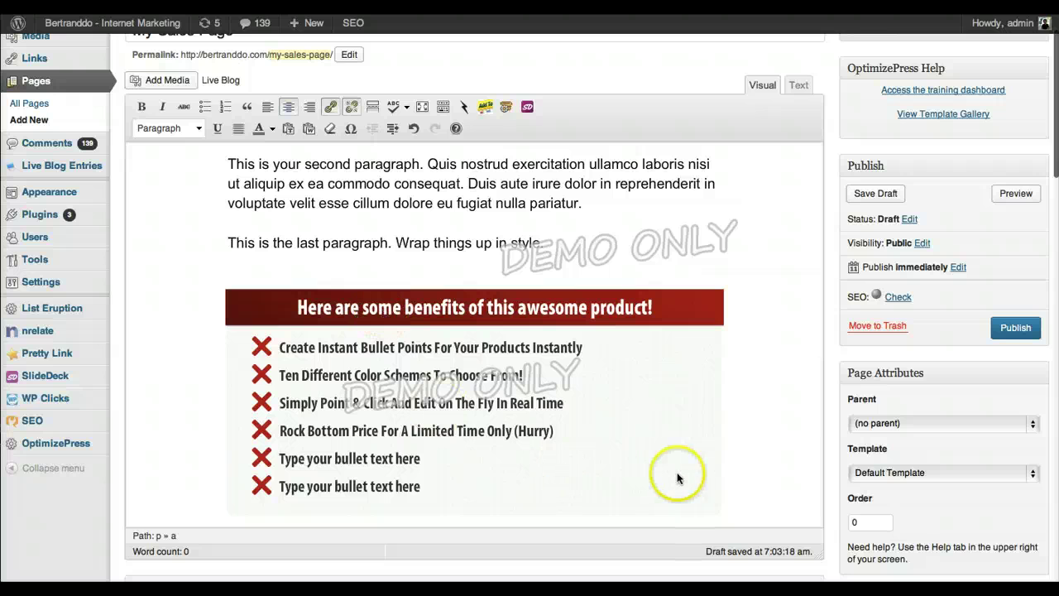
# Step: Below the benefits box, begin an Add Media upload and bring up the computer's file chooser
pyautogui.click(780, 433)
pyautogui.scroll(-1, 779, 433)
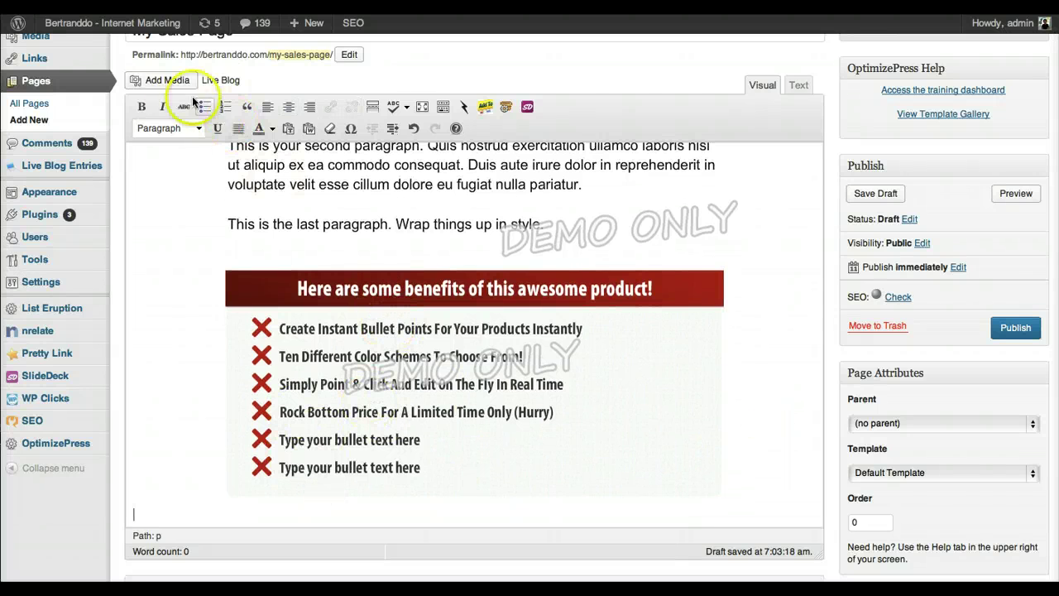
pyautogui.click(164, 83)
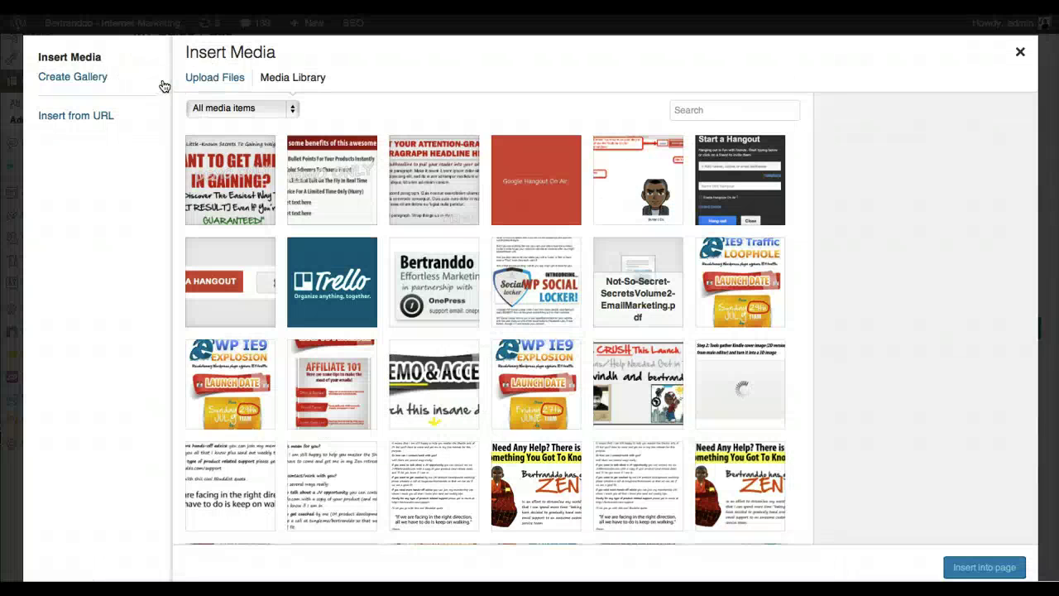
pyautogui.click(219, 78)
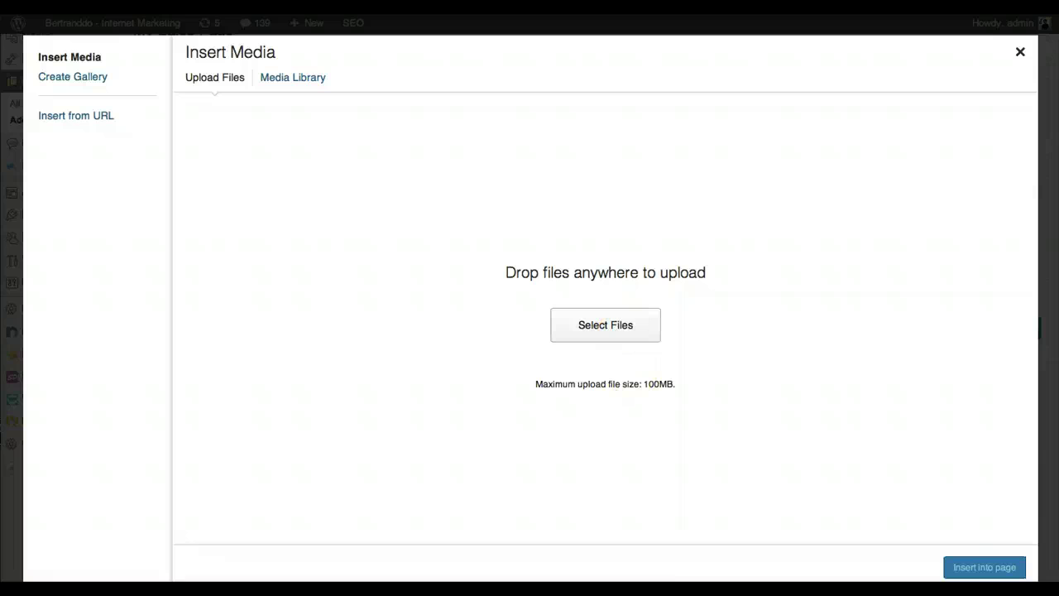
pyautogui.moveTo(753, 572)
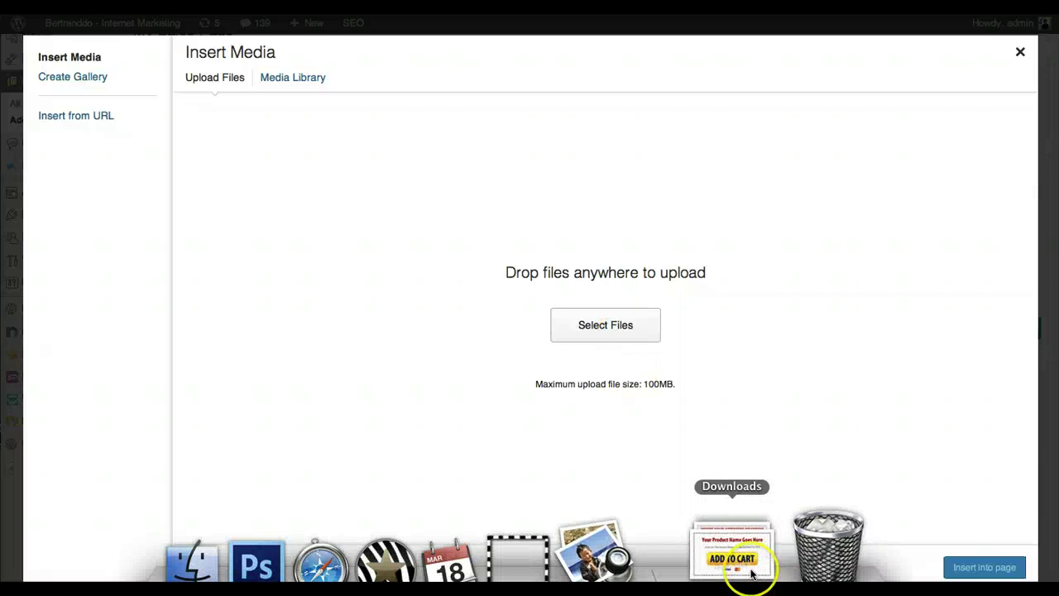
pyautogui.click(606, 326)
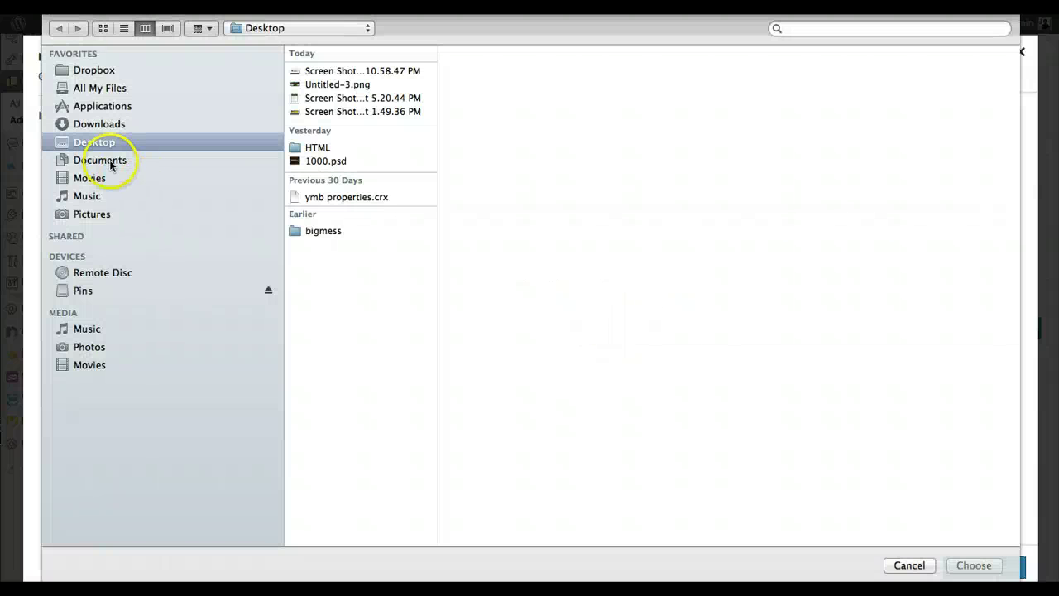
# Step: Upload snapshot-51.png, the Add to Cart button image, from the Downloads folder
pyautogui.click(91, 124)
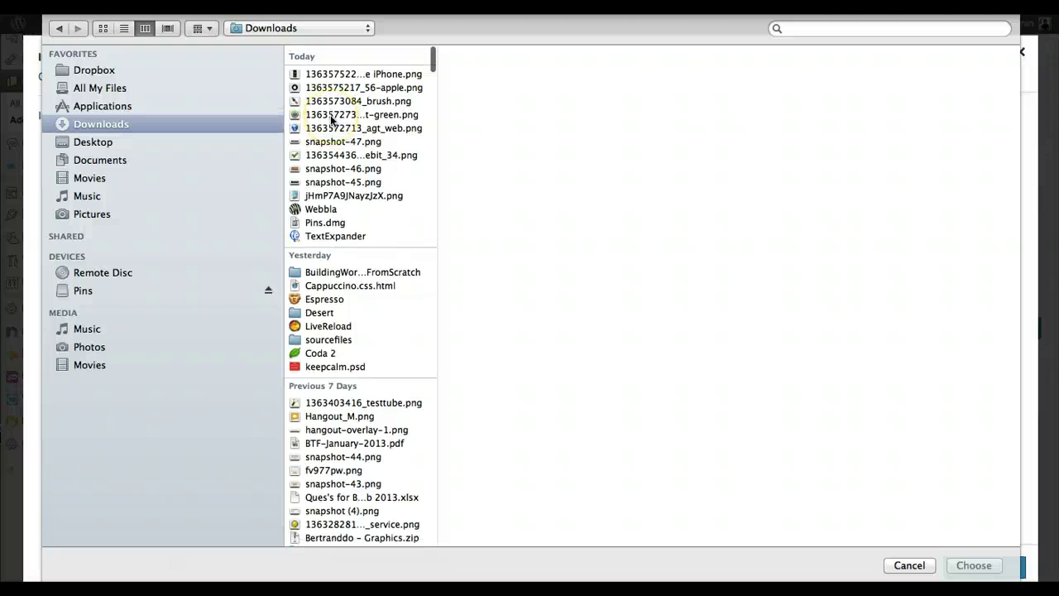
pyautogui.click(343, 193)
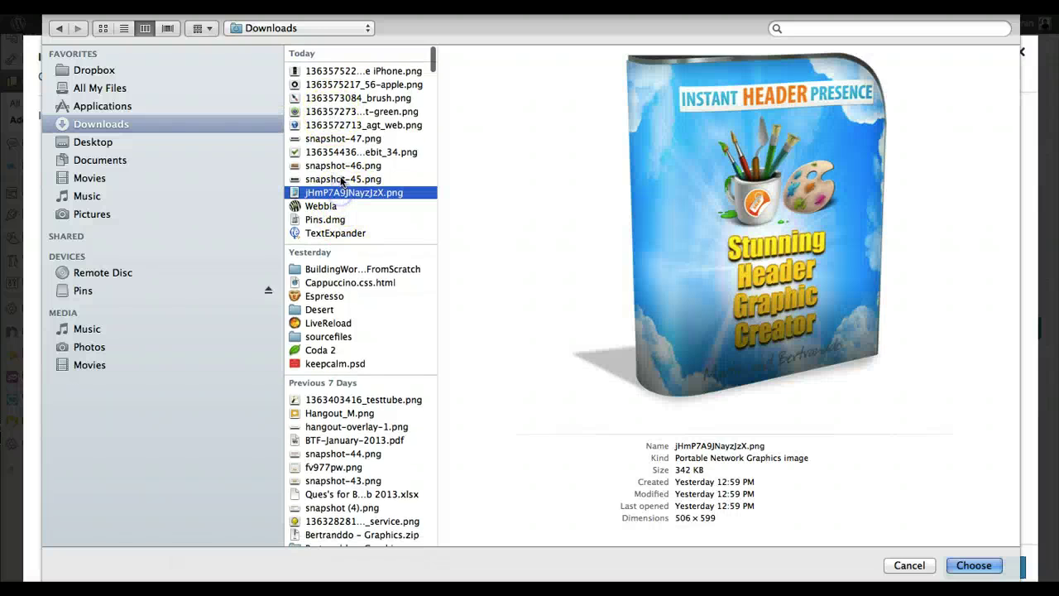
pyautogui.click(342, 178)
pyautogui.click(342, 166)
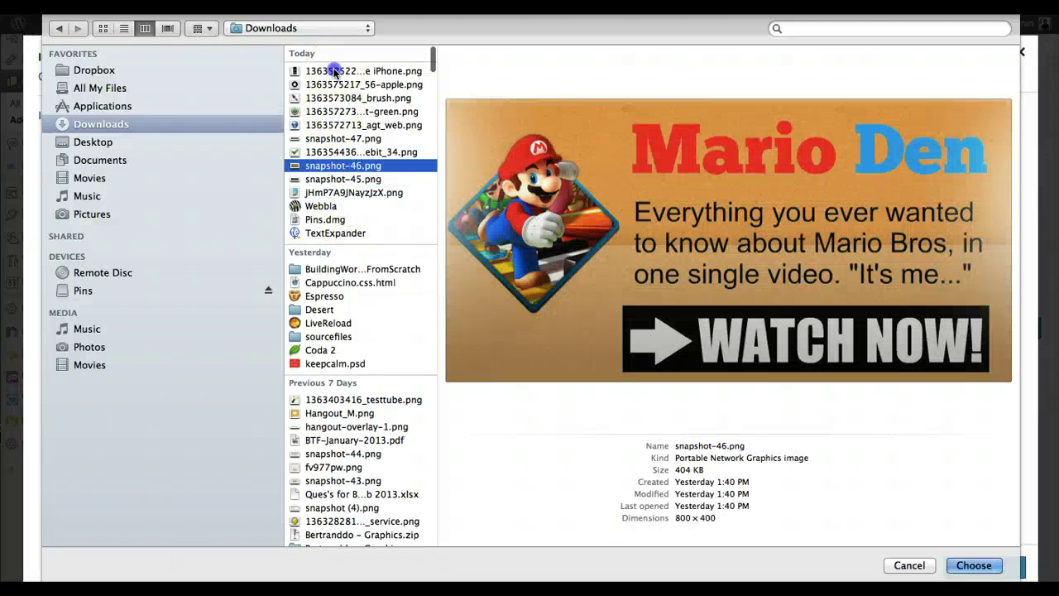
pyautogui.click(338, 71)
pyautogui.scroll(-20, 340, 118)
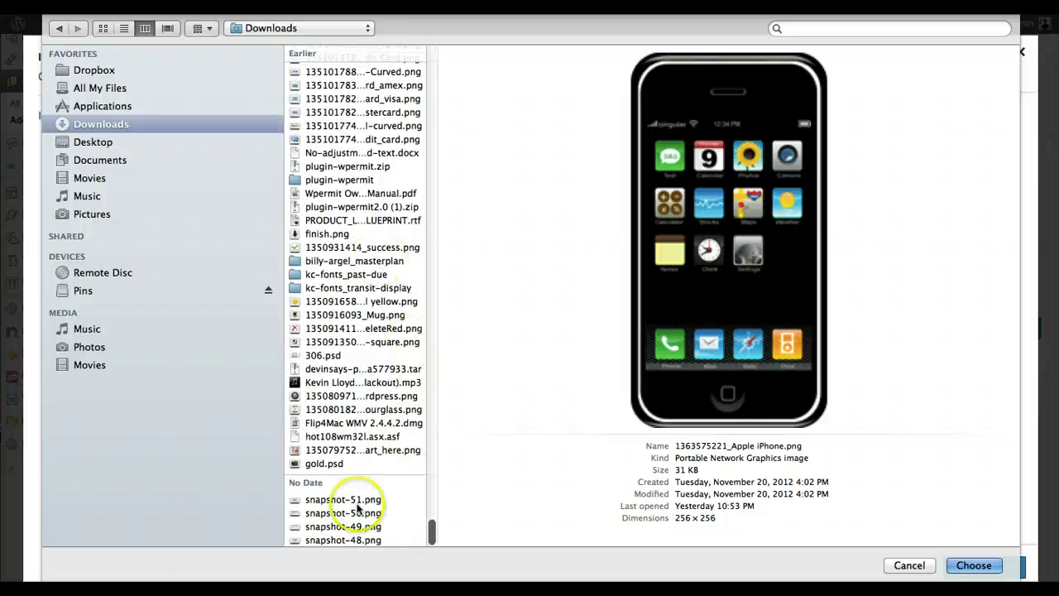
pyautogui.click(358, 502)
pyautogui.doubleClick(358, 501)
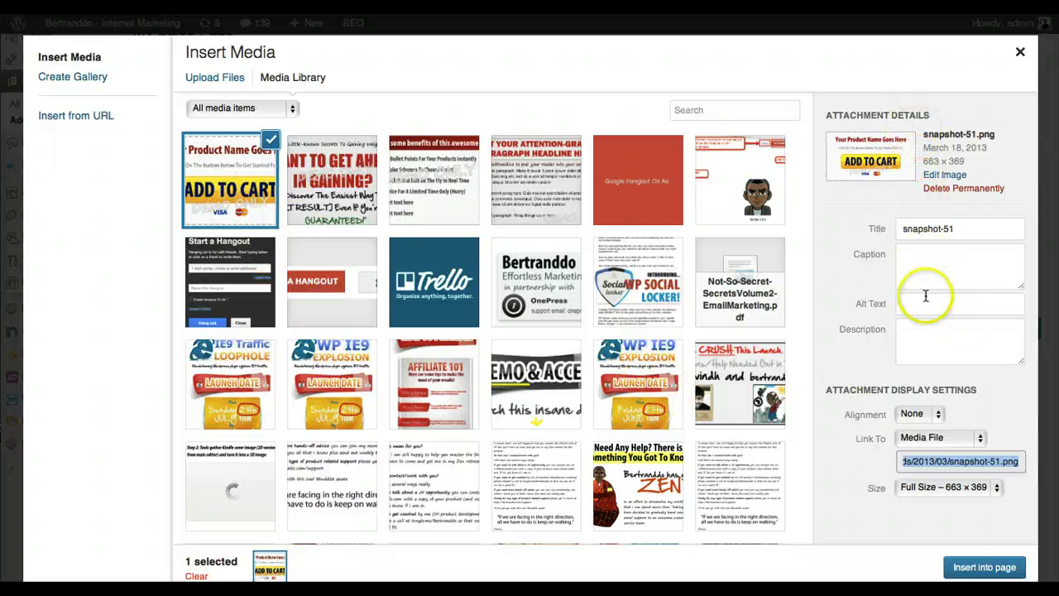
# Step: Rename the uploaded image's title to 'Add to cart'
pyautogui.tripleClick(936, 239)
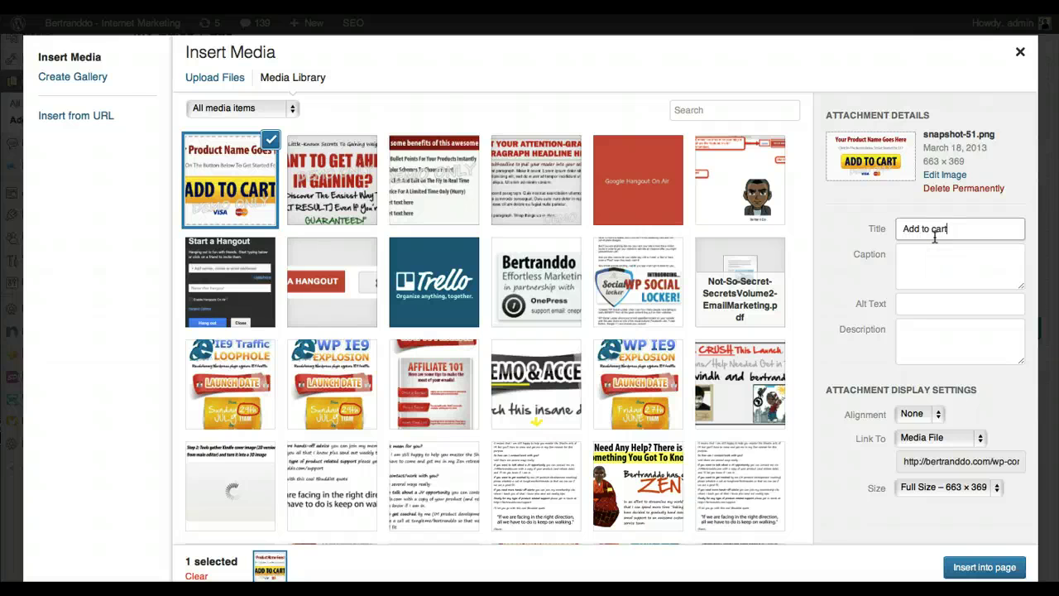
pyautogui.write('Add to cart')
pyautogui.click(942, 267)
pyautogui.click(939, 323)
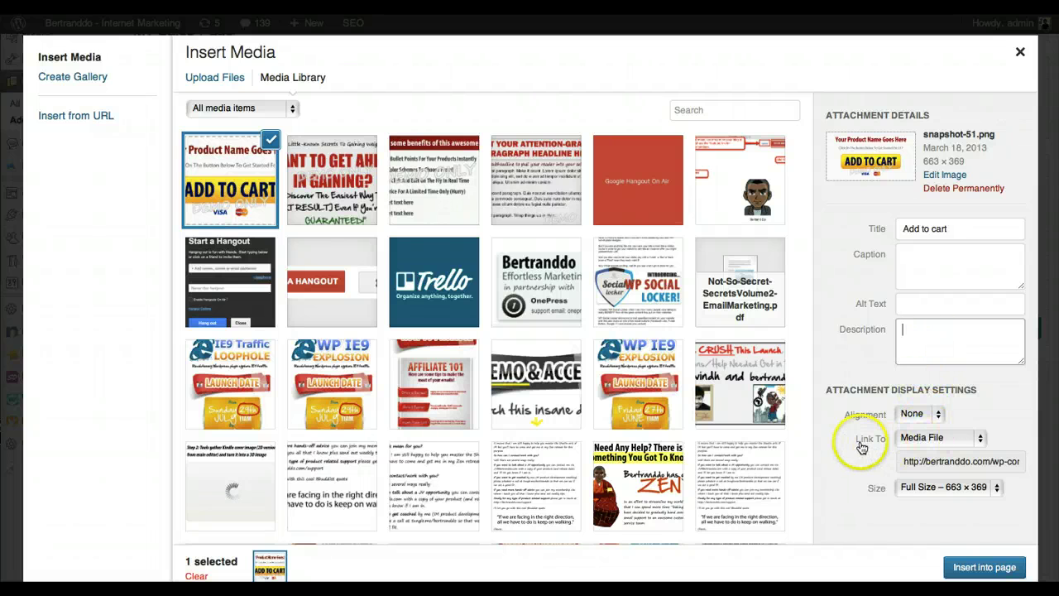
pyautogui.click(921, 439)
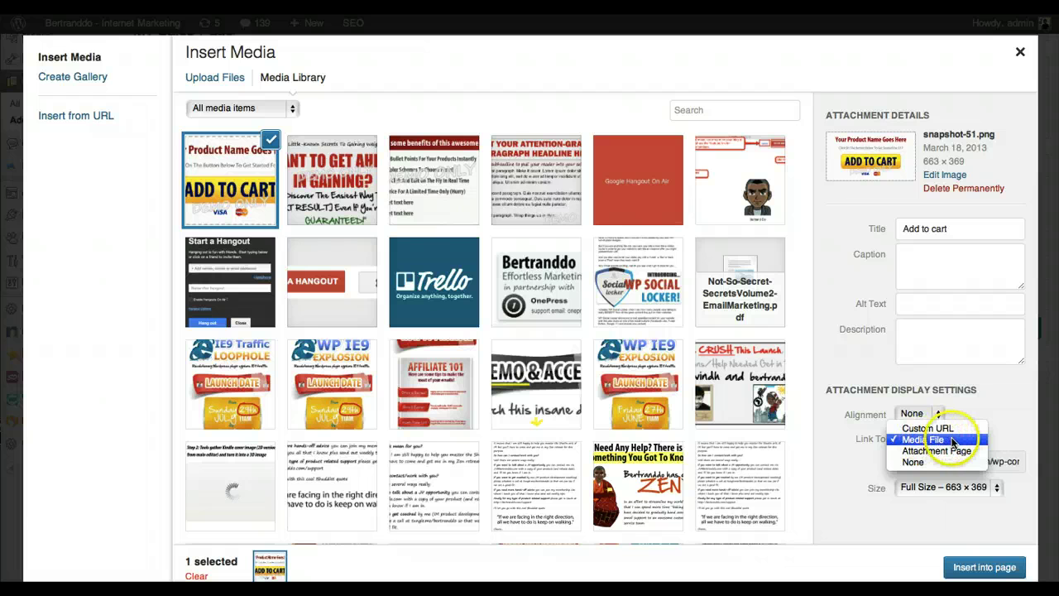
pyautogui.click(900, 439)
pyautogui.click(942, 438)
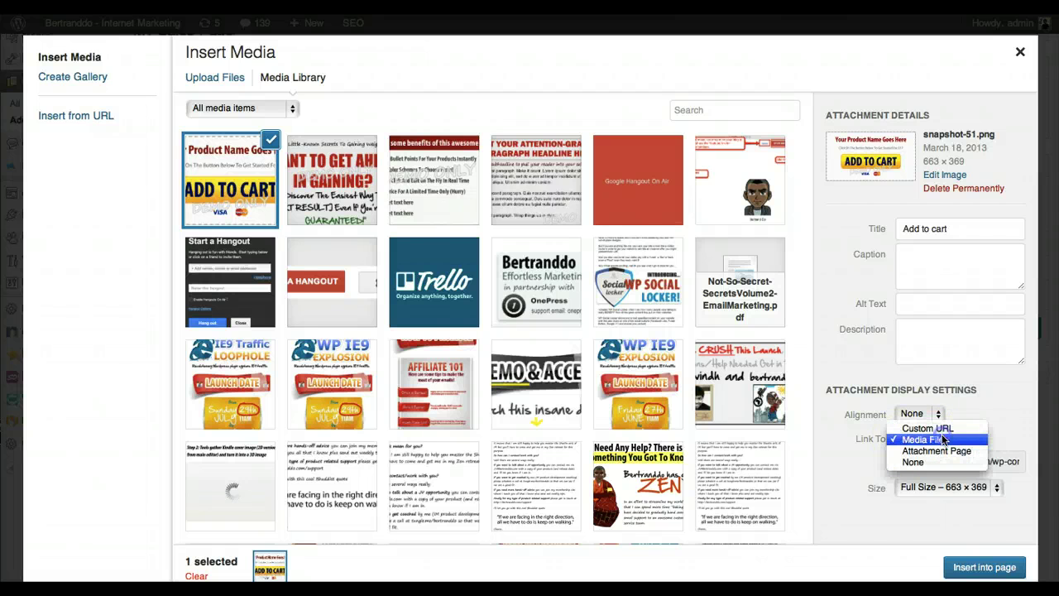
pyautogui.click(945, 429)
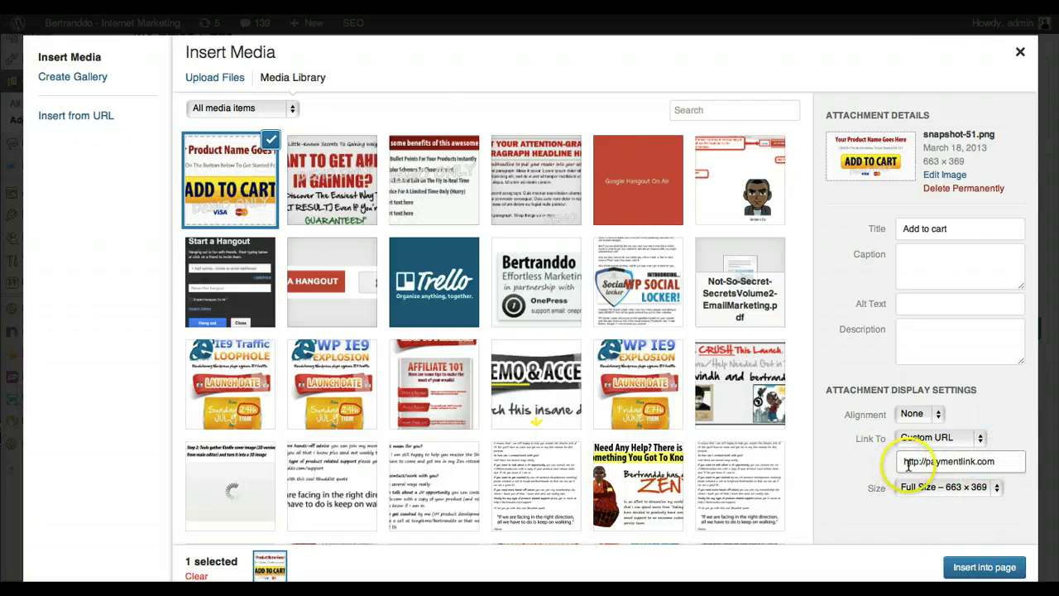
pyautogui.click(899, 464)
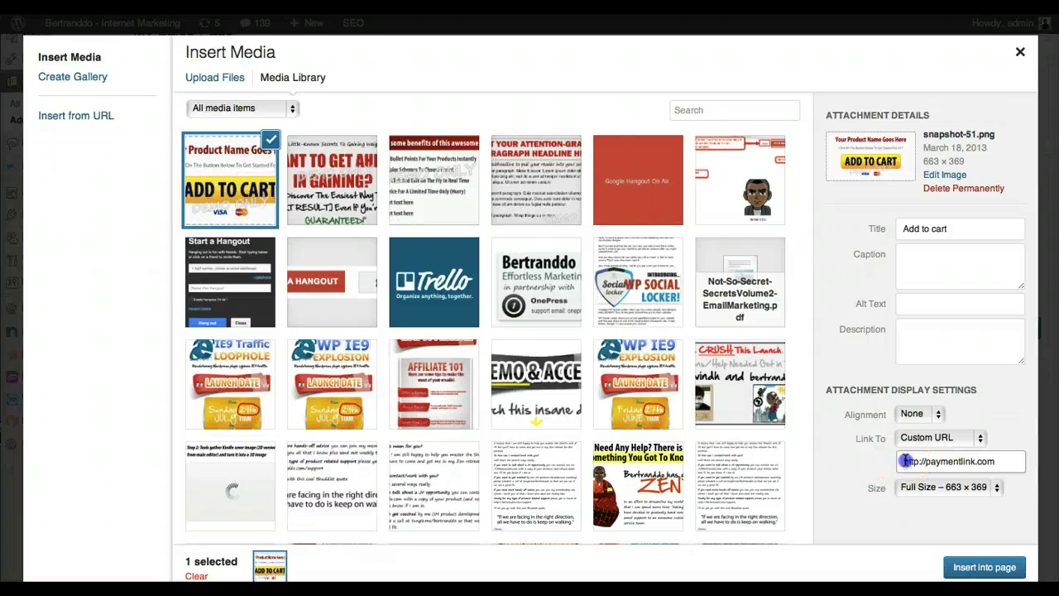
pyautogui.keyDown('shift'); pyautogui.click(1002, 458); pyautogui.keyUp('shift')
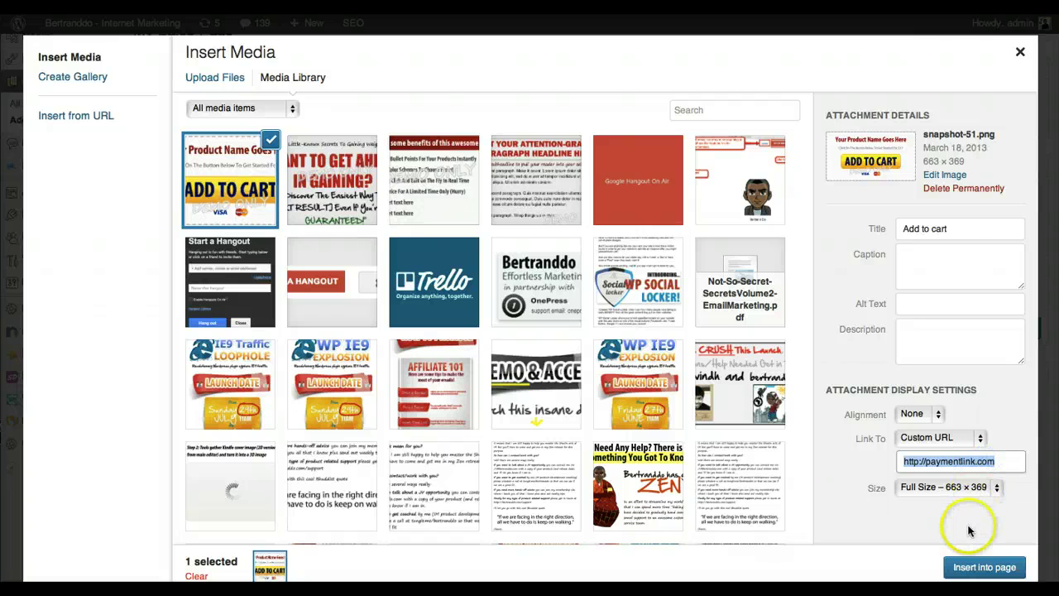
pyautogui.click(966, 567)
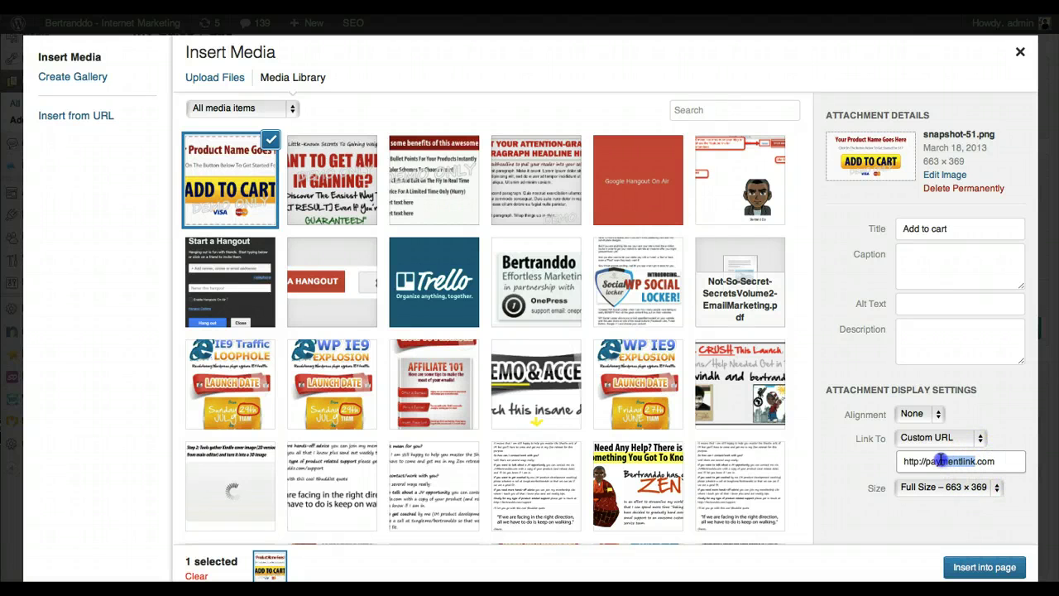
# Step: Insert the Add to Cart image, center-align it below the benefits box, then preview the page
pyautogui.click(960, 569)
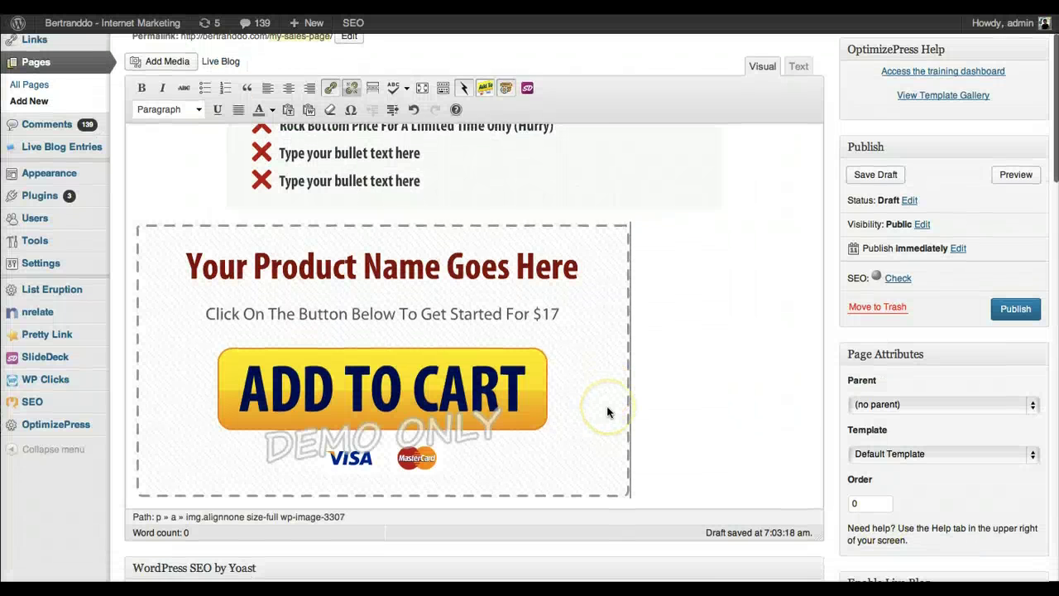
pyautogui.click(298, 314)
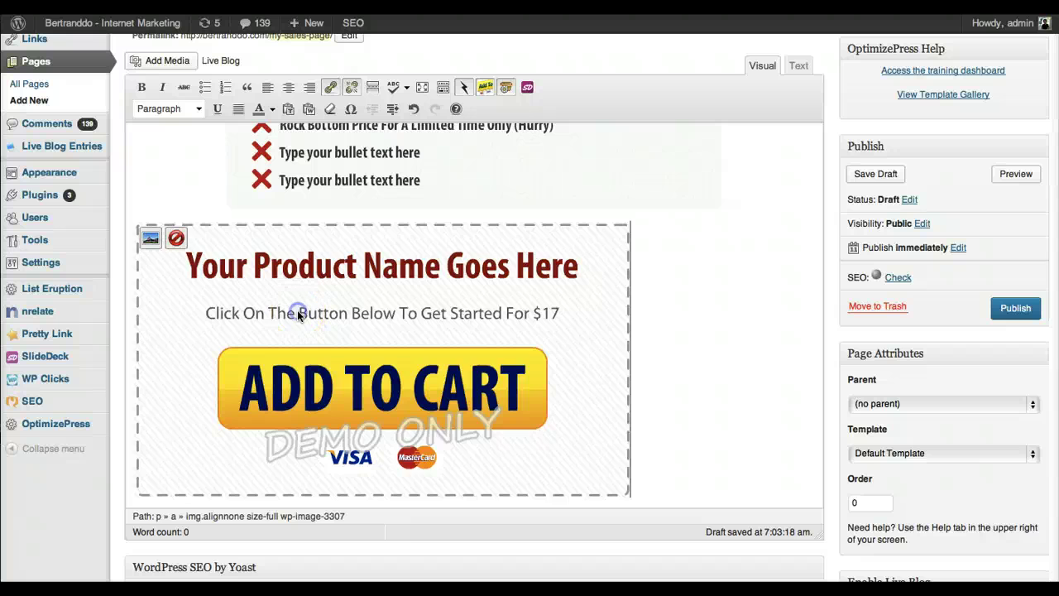
pyautogui.click(287, 87)
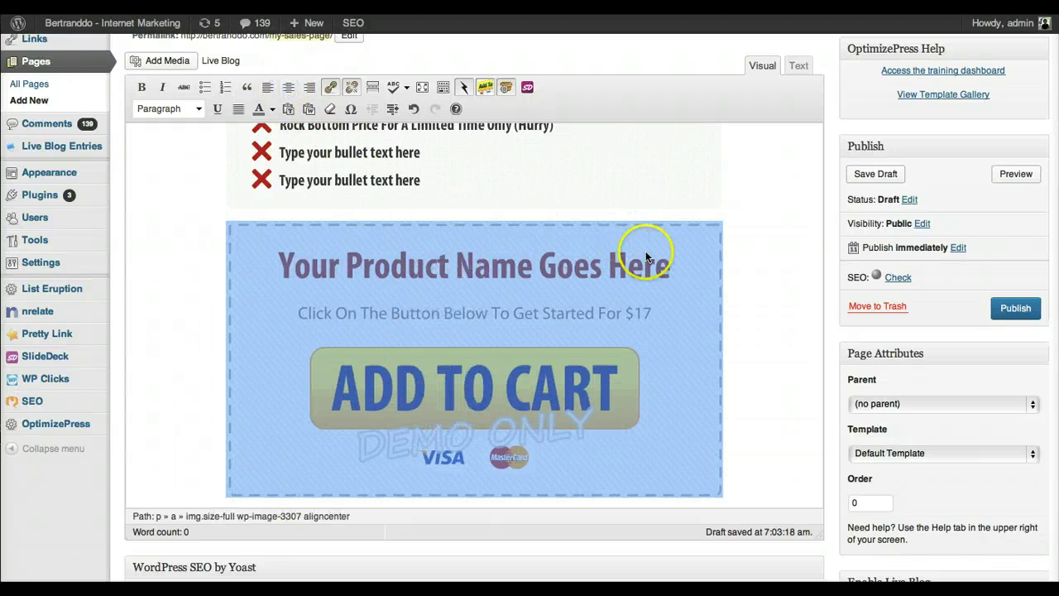
pyautogui.click(733, 295)
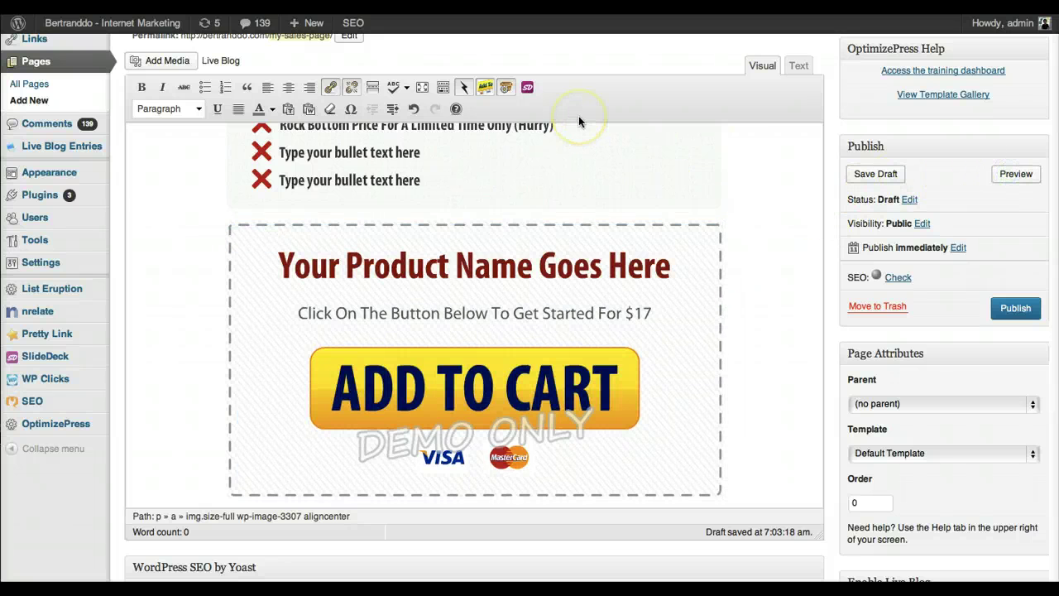
pyautogui.click(505, 85)
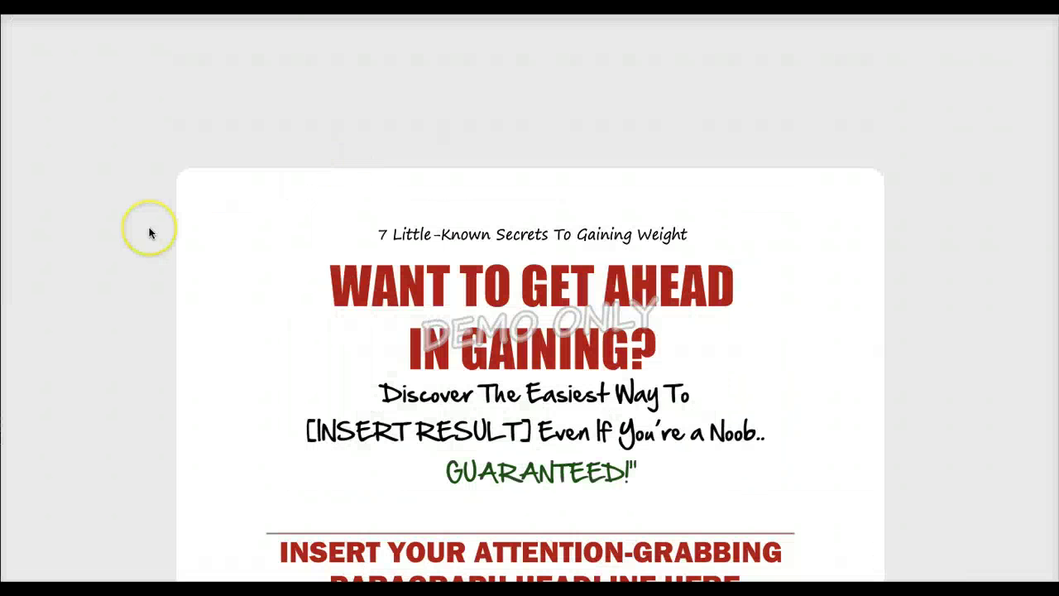
# Step: Check that the Add to Cart button opens PayPal, then go back to the sales page preview
pyautogui.scroll(-5, 149, 232)
pyautogui.scroll(-6, 149, 232)
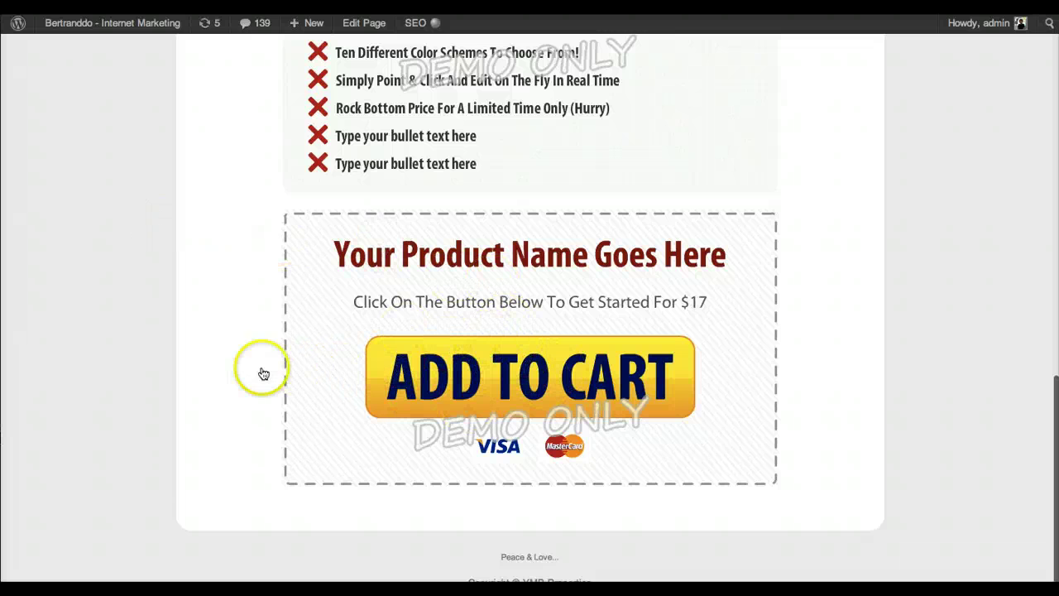
pyautogui.click(458, 348)
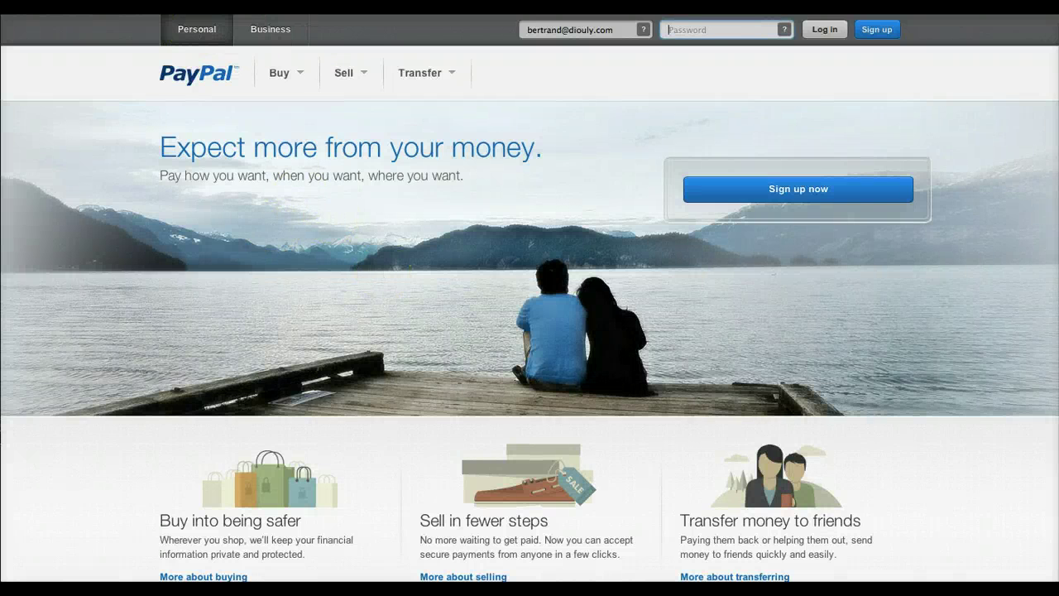
pyautogui.hotkey('alt', 'Left')
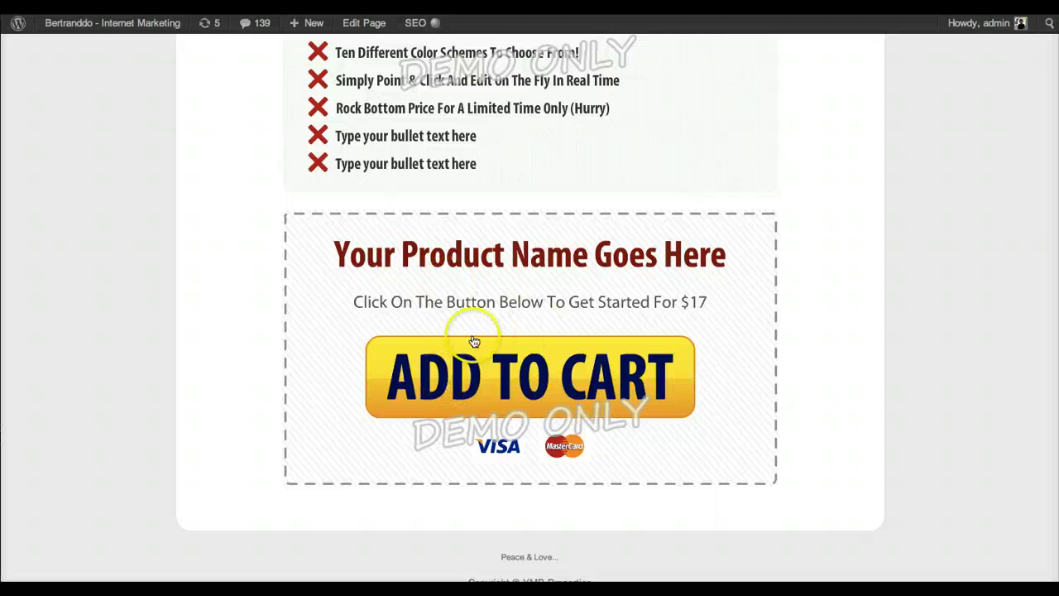
pyautogui.scroll(-2, 418, 336)
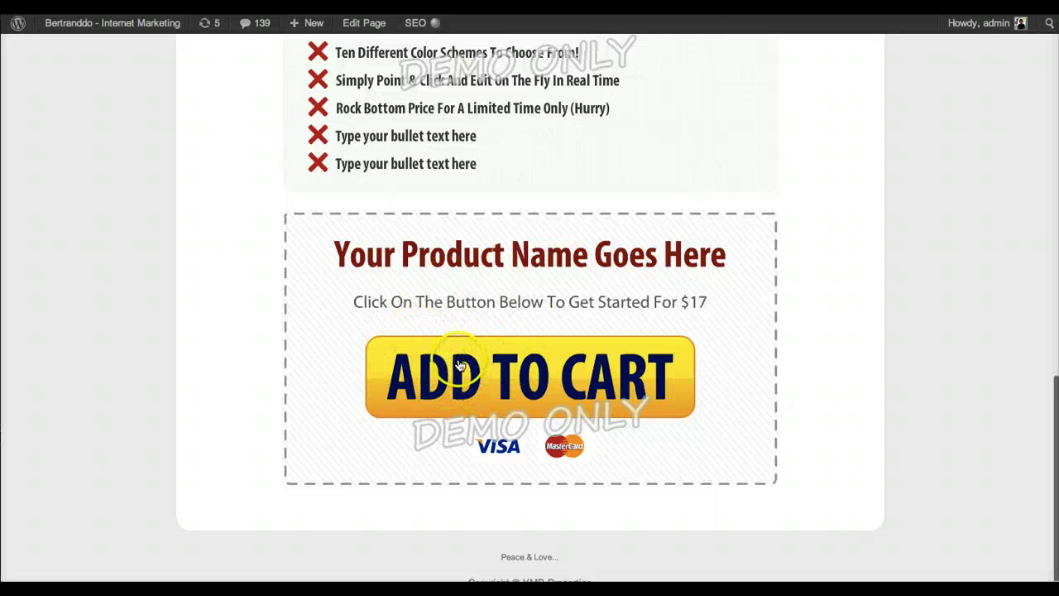
pyautogui.click(403, 324)
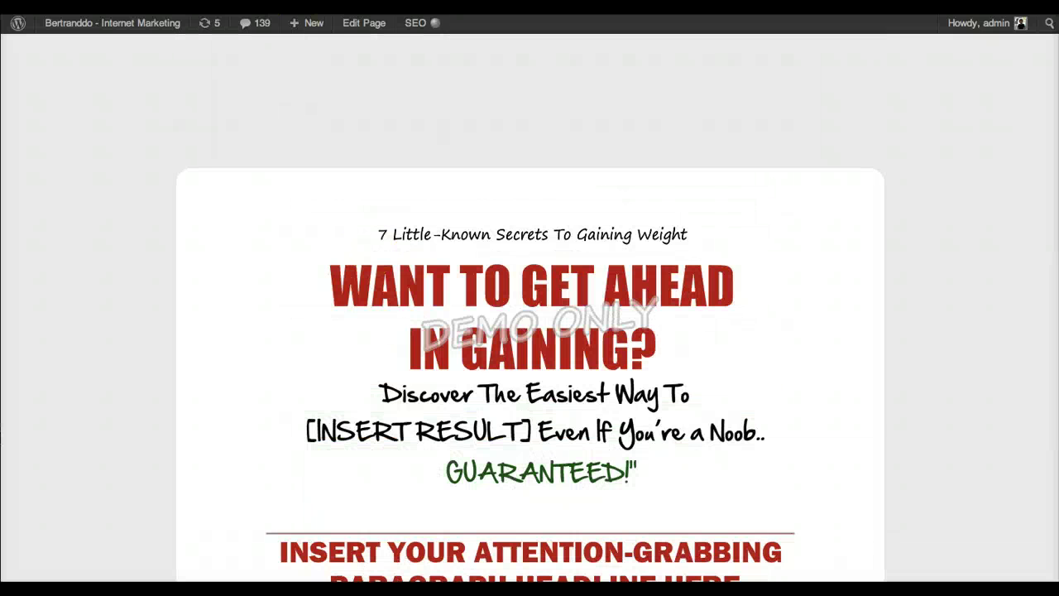